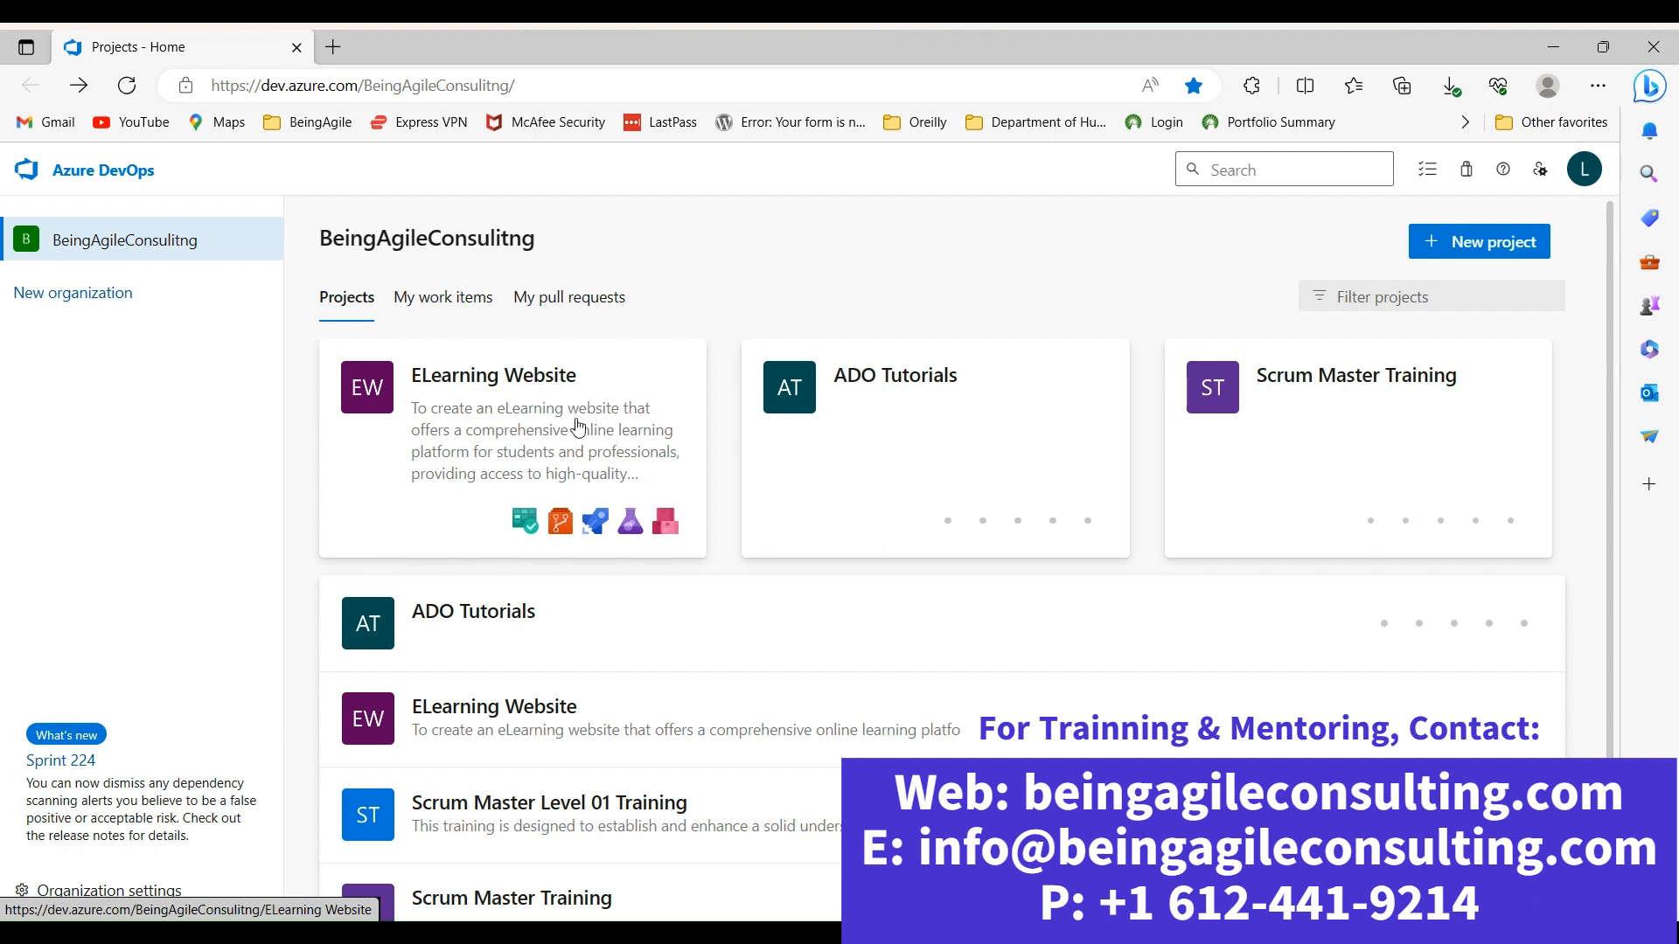
Open the ELearning Website project and go to its delivery plans
scroll(575, 435, "down", 1)
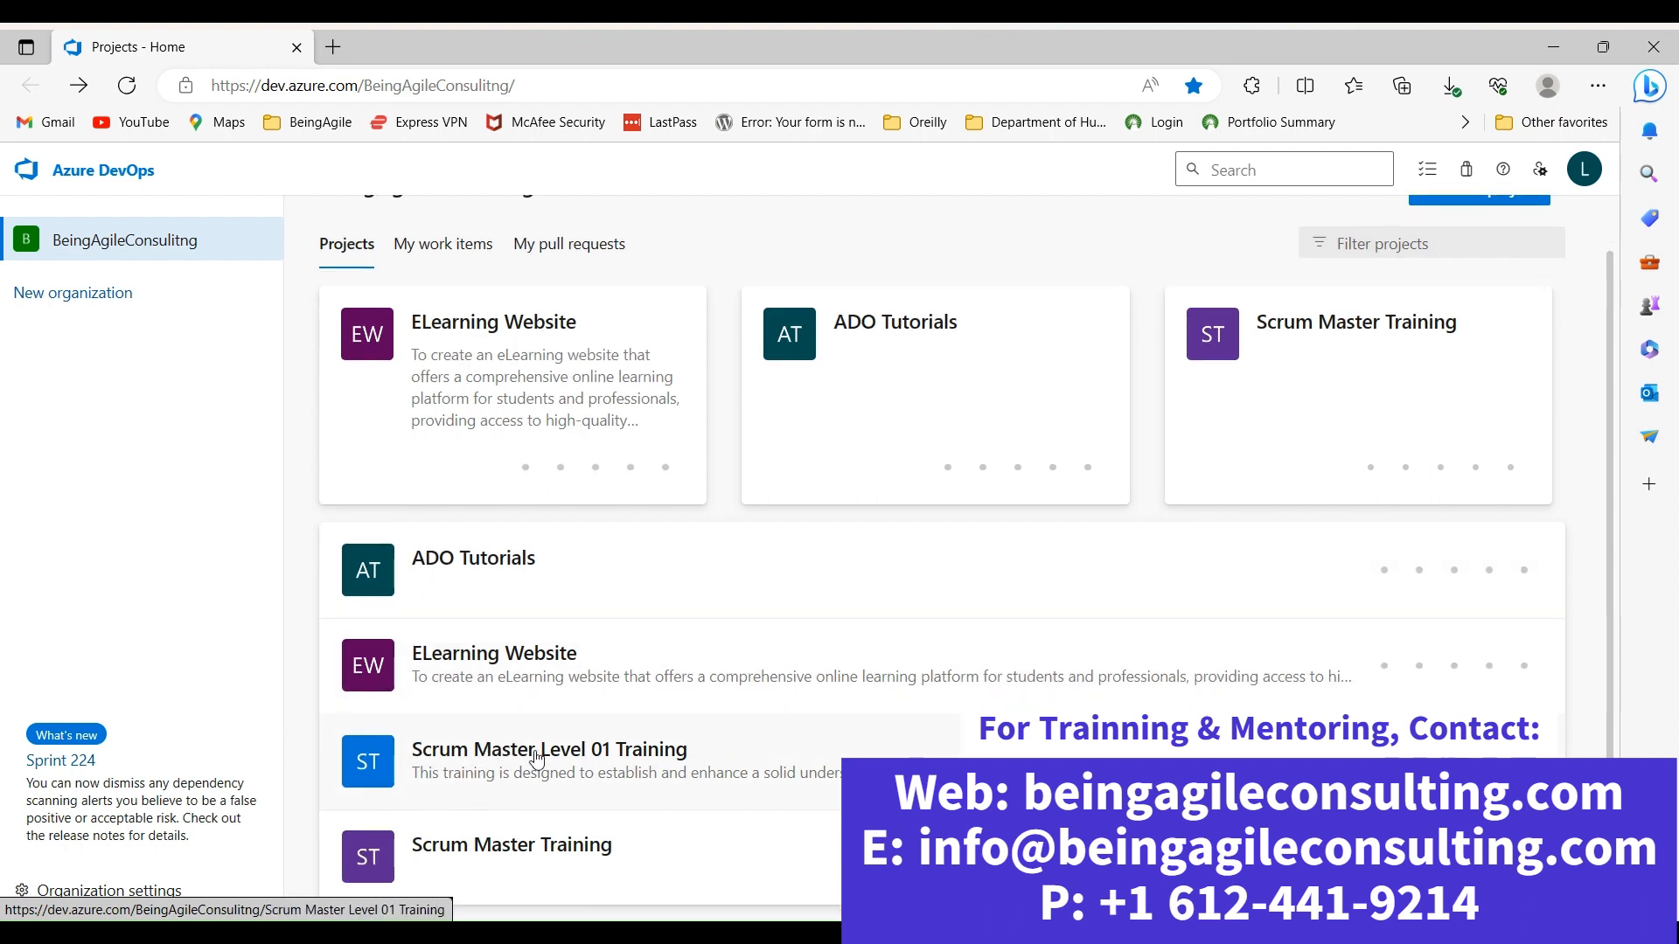
scroll(685, 684, "up", 1)
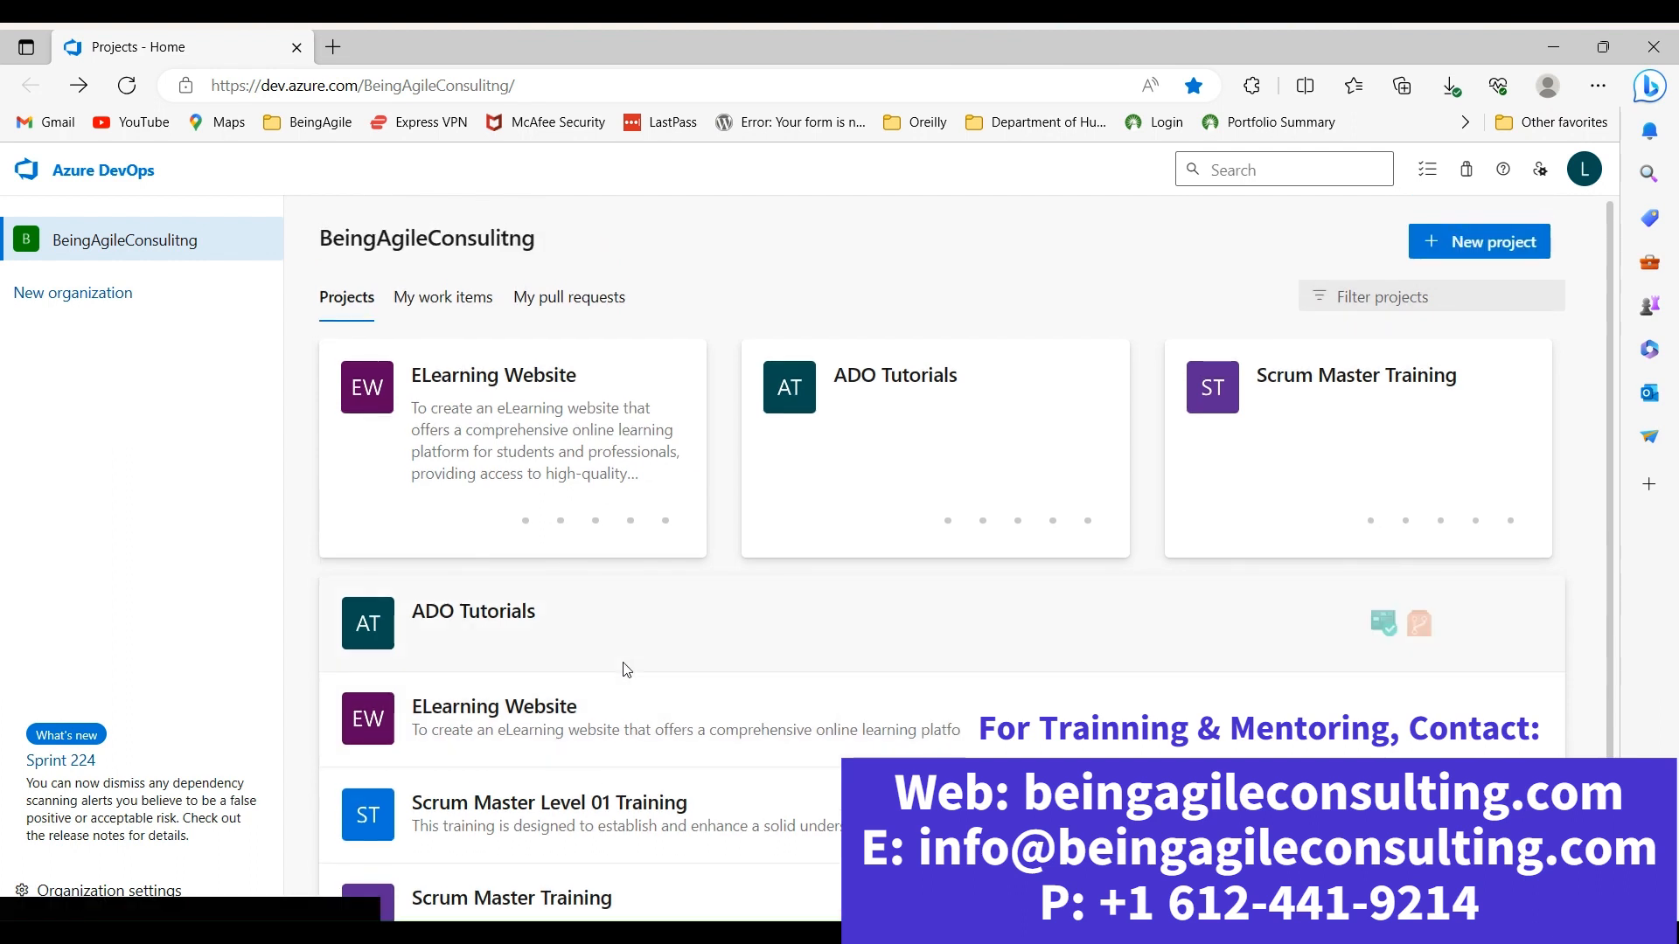
left_click(475, 383)
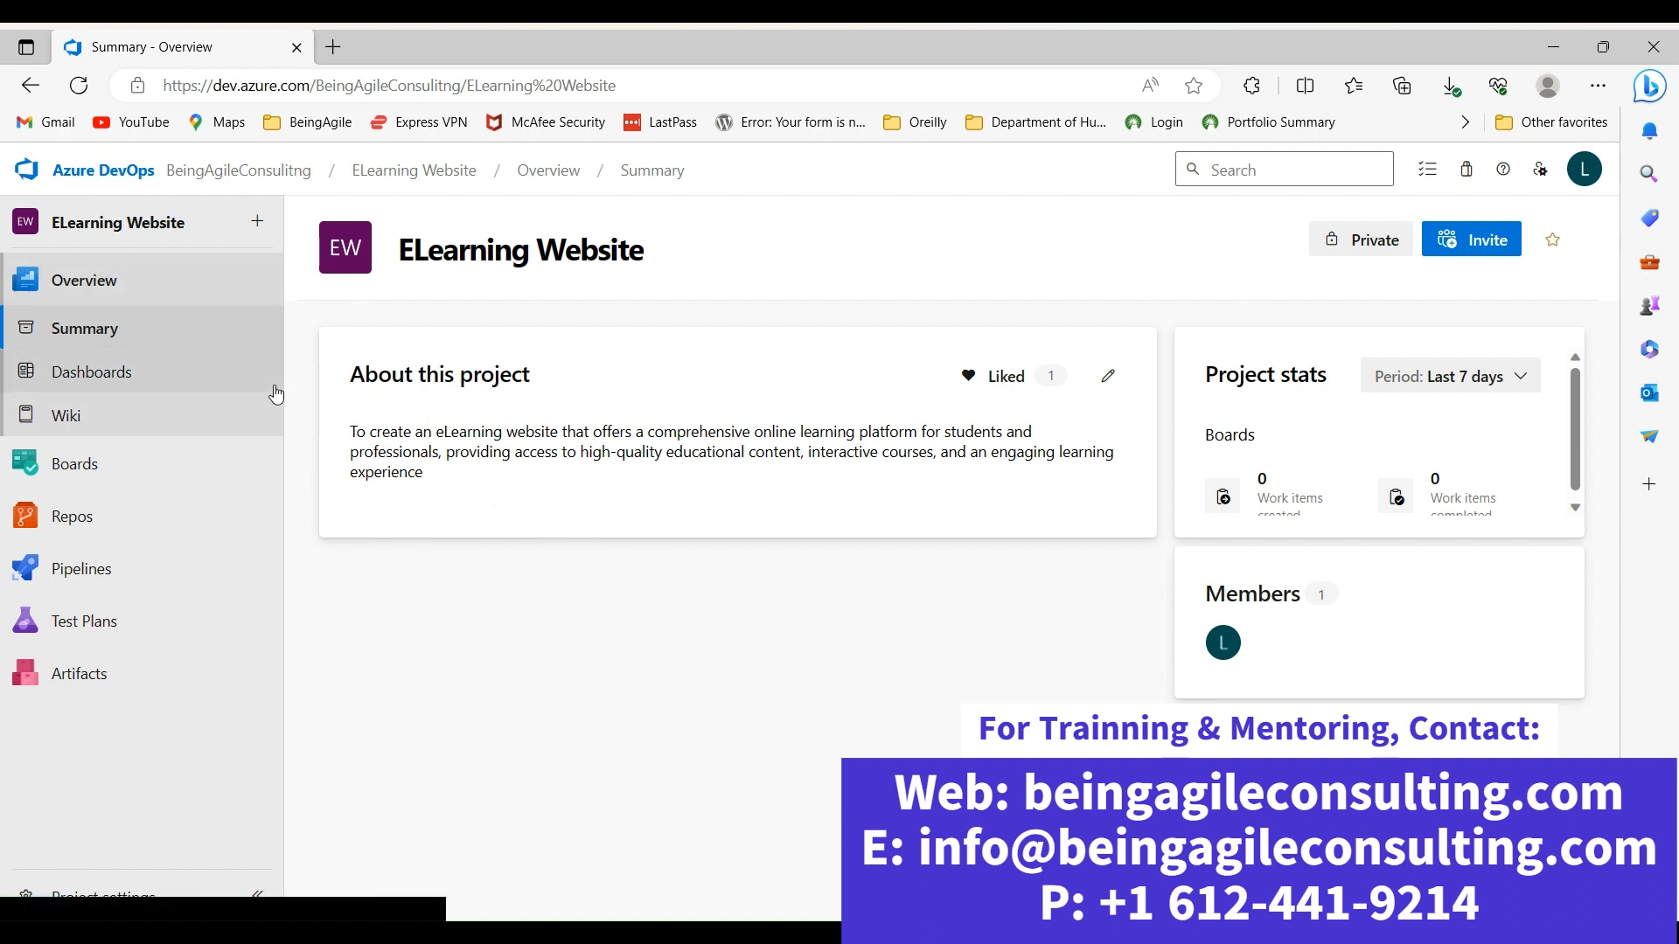
mouse_move(158, 479)
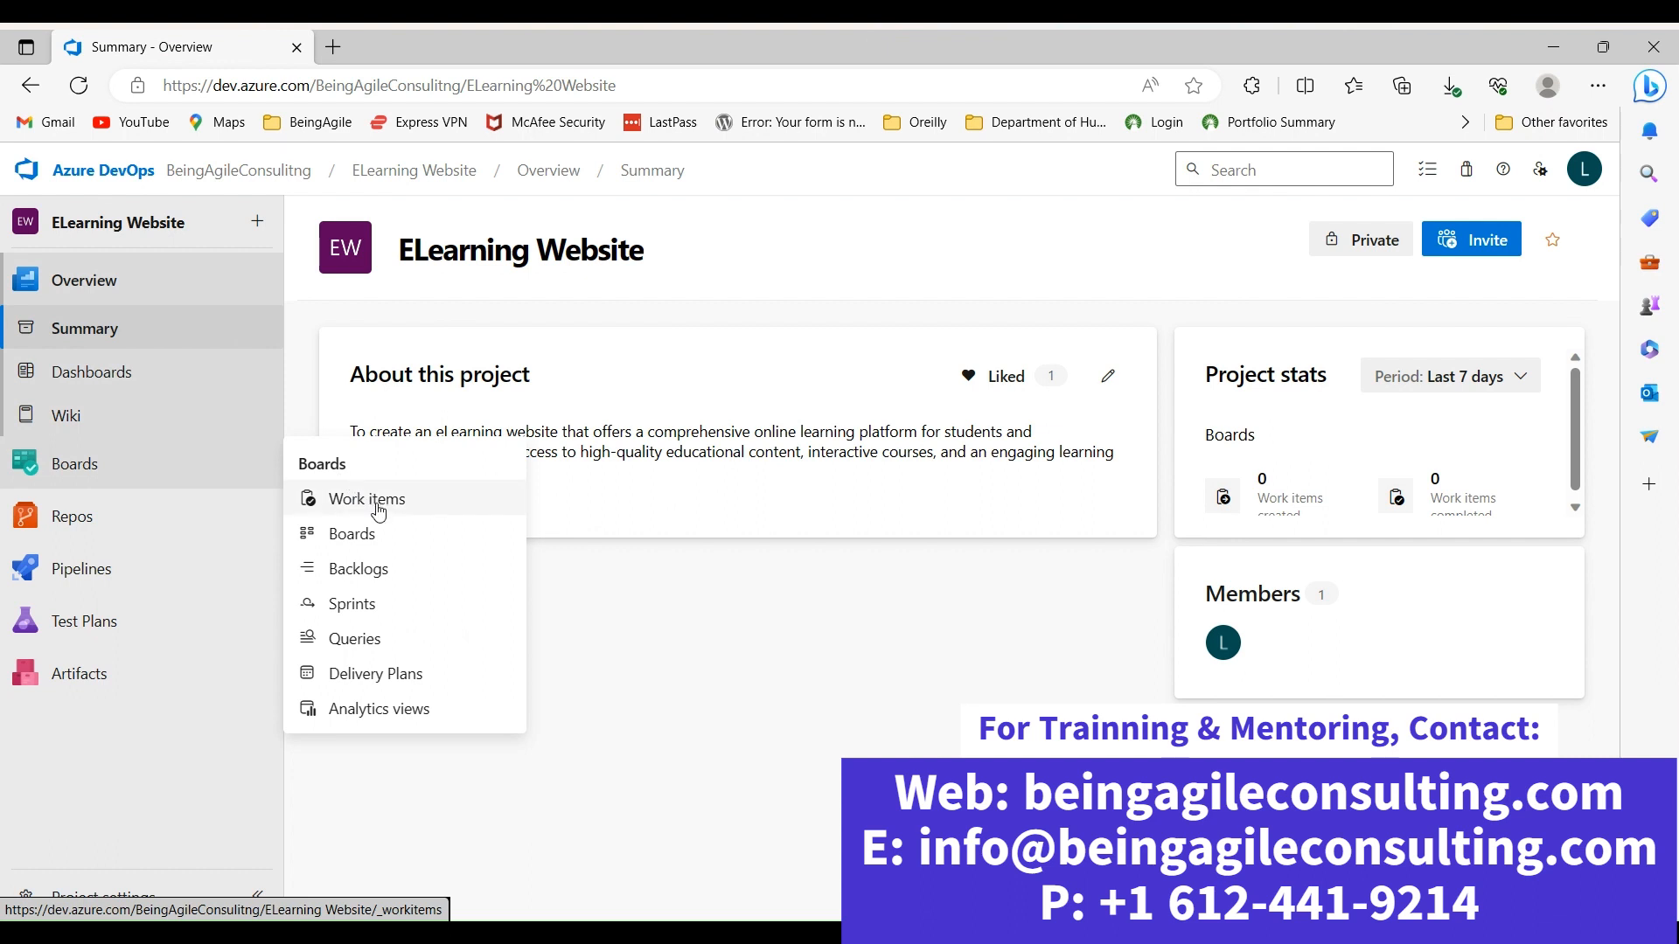
left_click(371, 681)
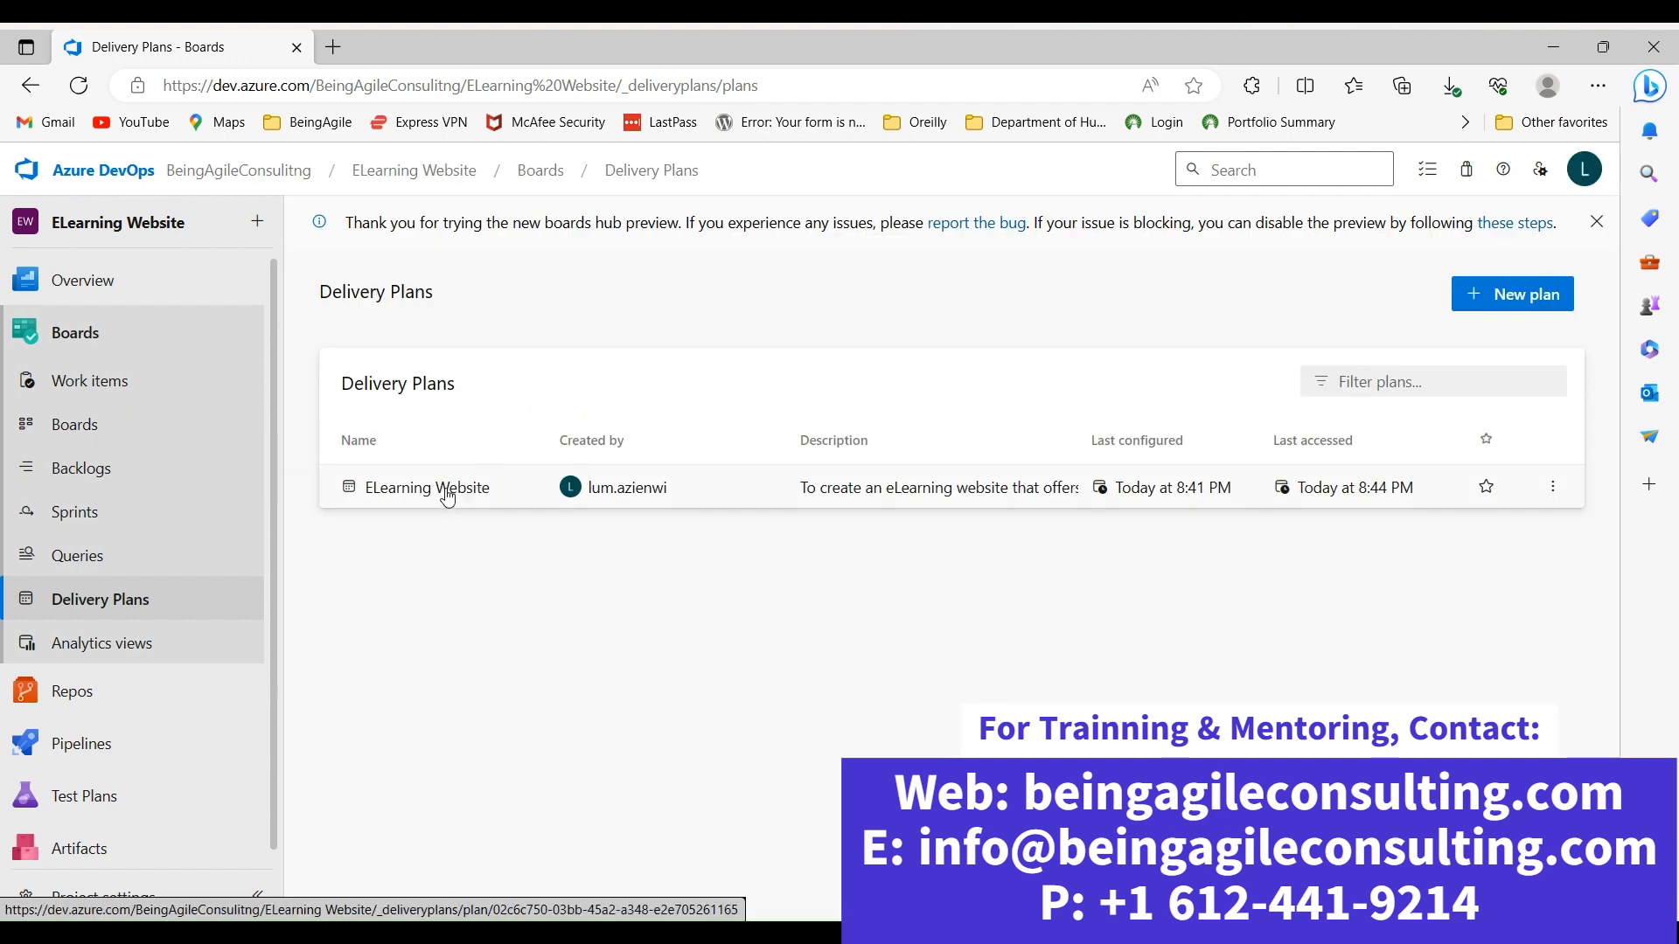
Delete the existing ELearning Website delivery plan
left_click(1557, 491)
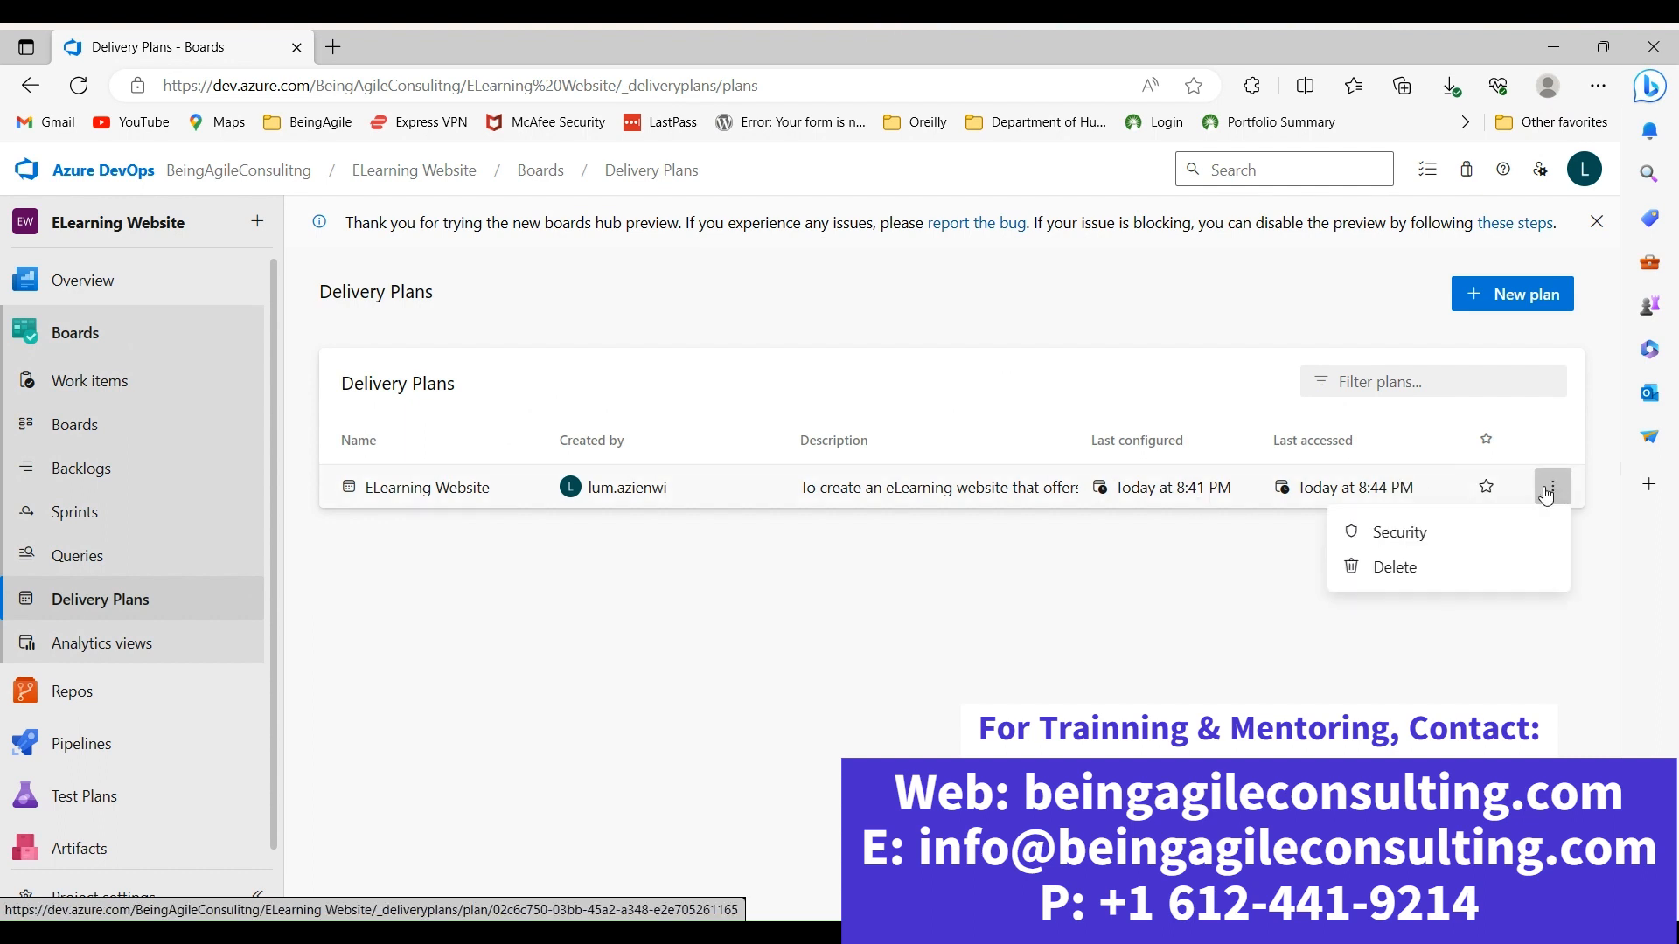
left_click(1382, 570)
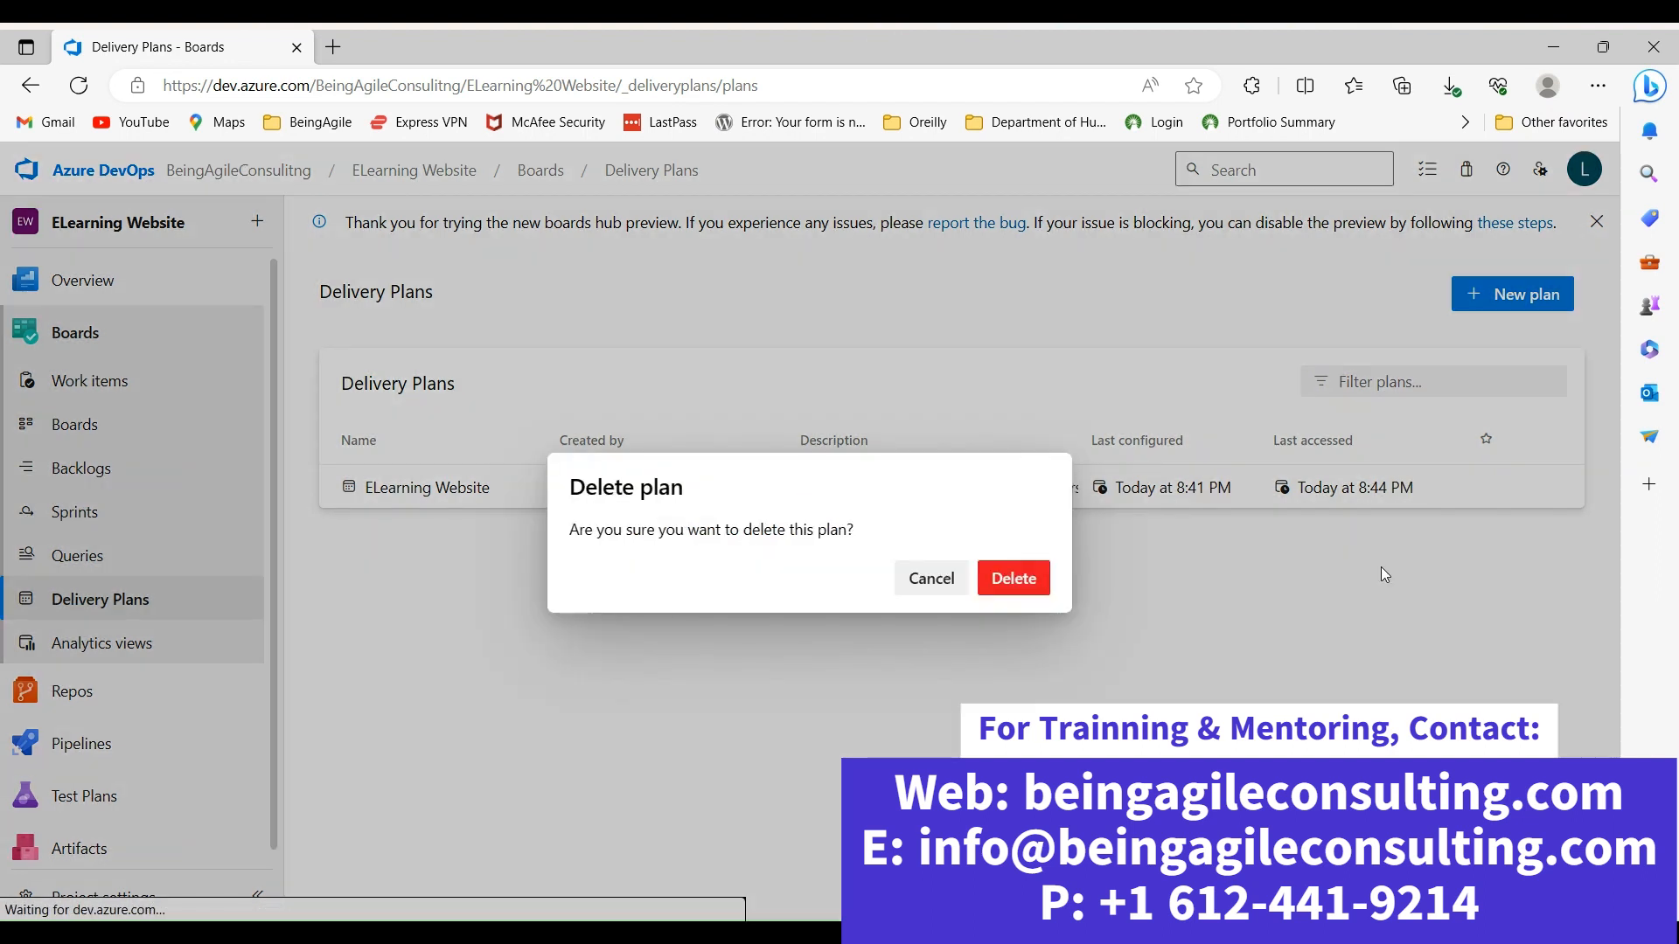
left_click(1012, 577)
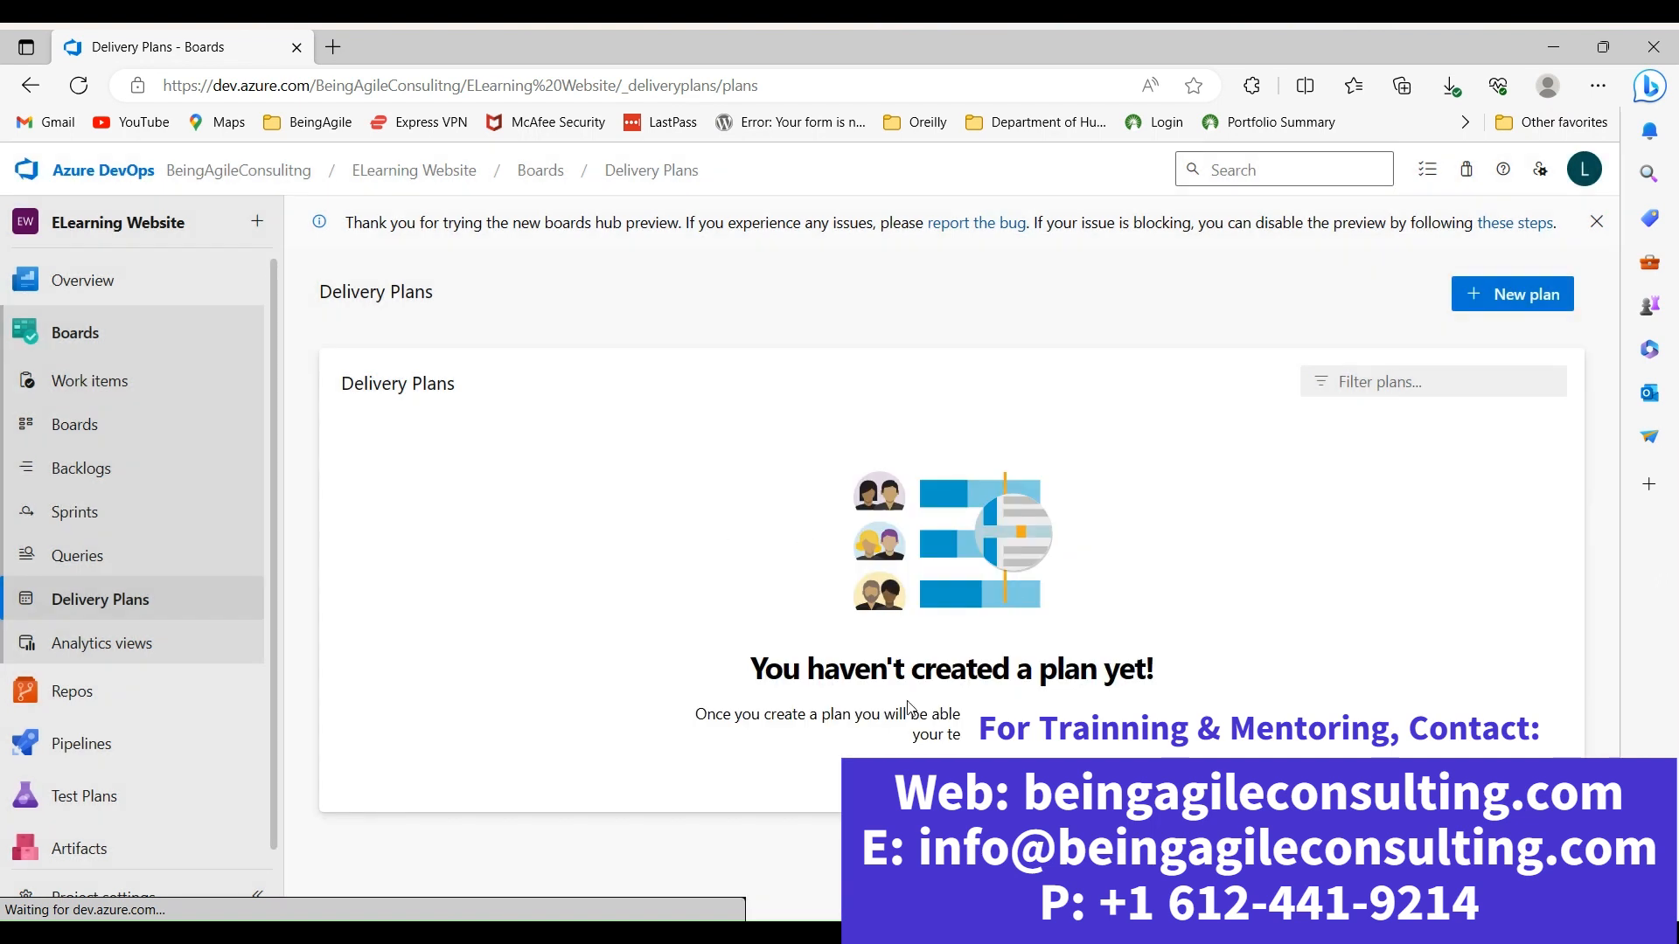
Start a new delivery plan named "Elearning Website" and describe its goal of creating a comprehensive online learning platform for students and professionals
left_click(11, 227)
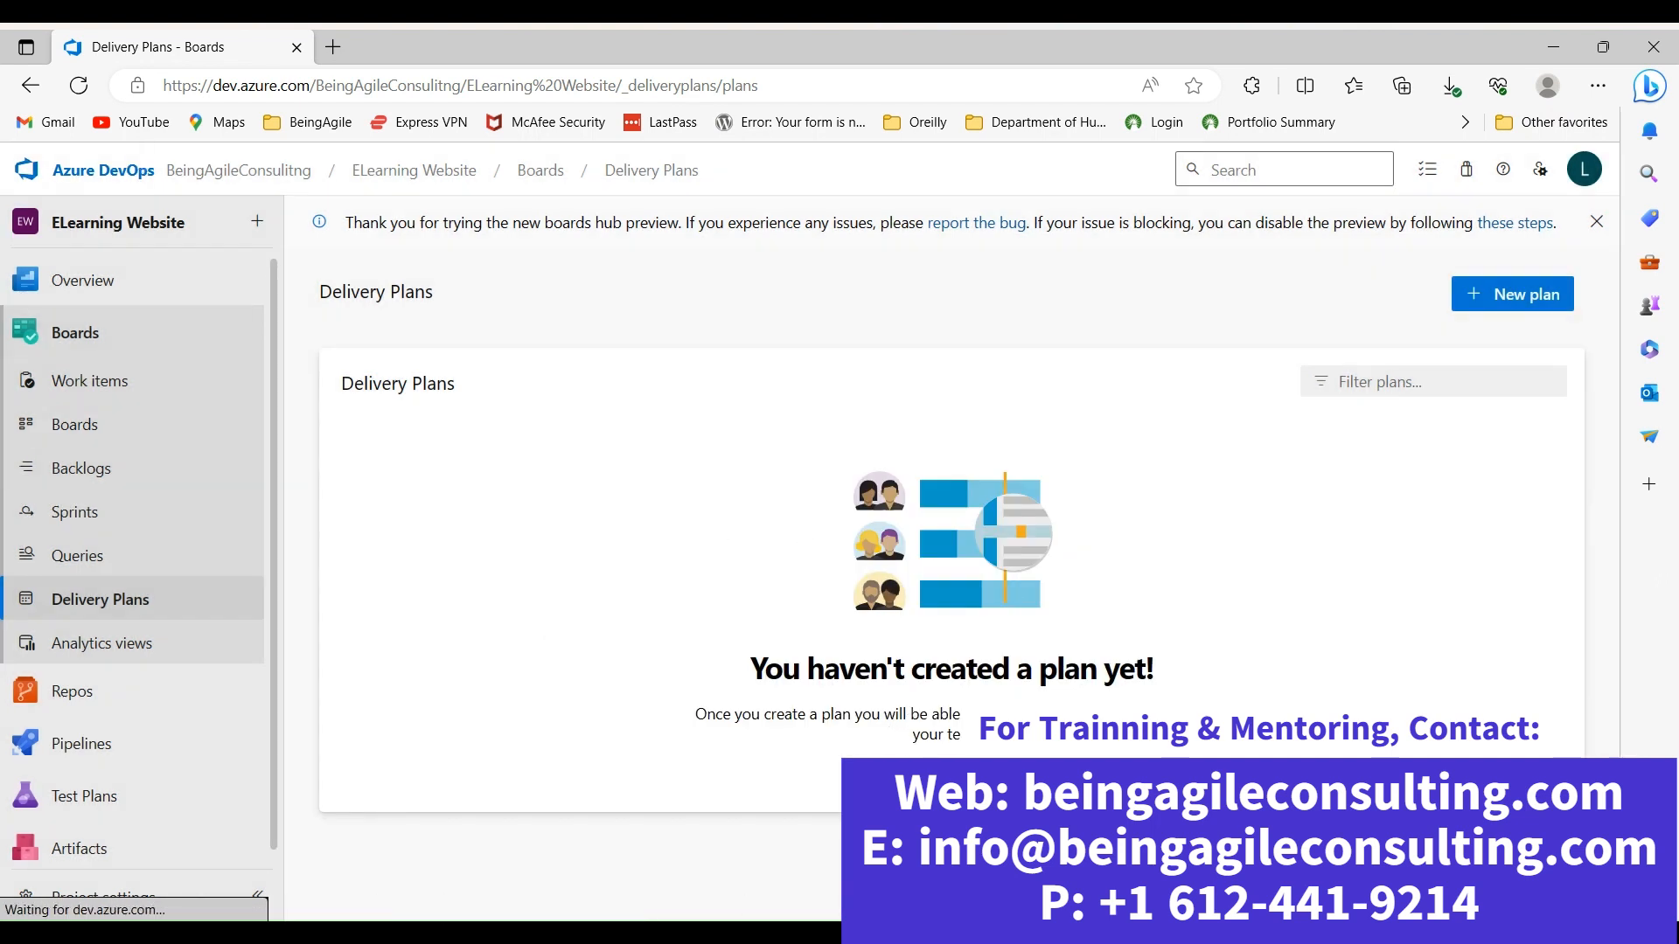
left_click(952, 776)
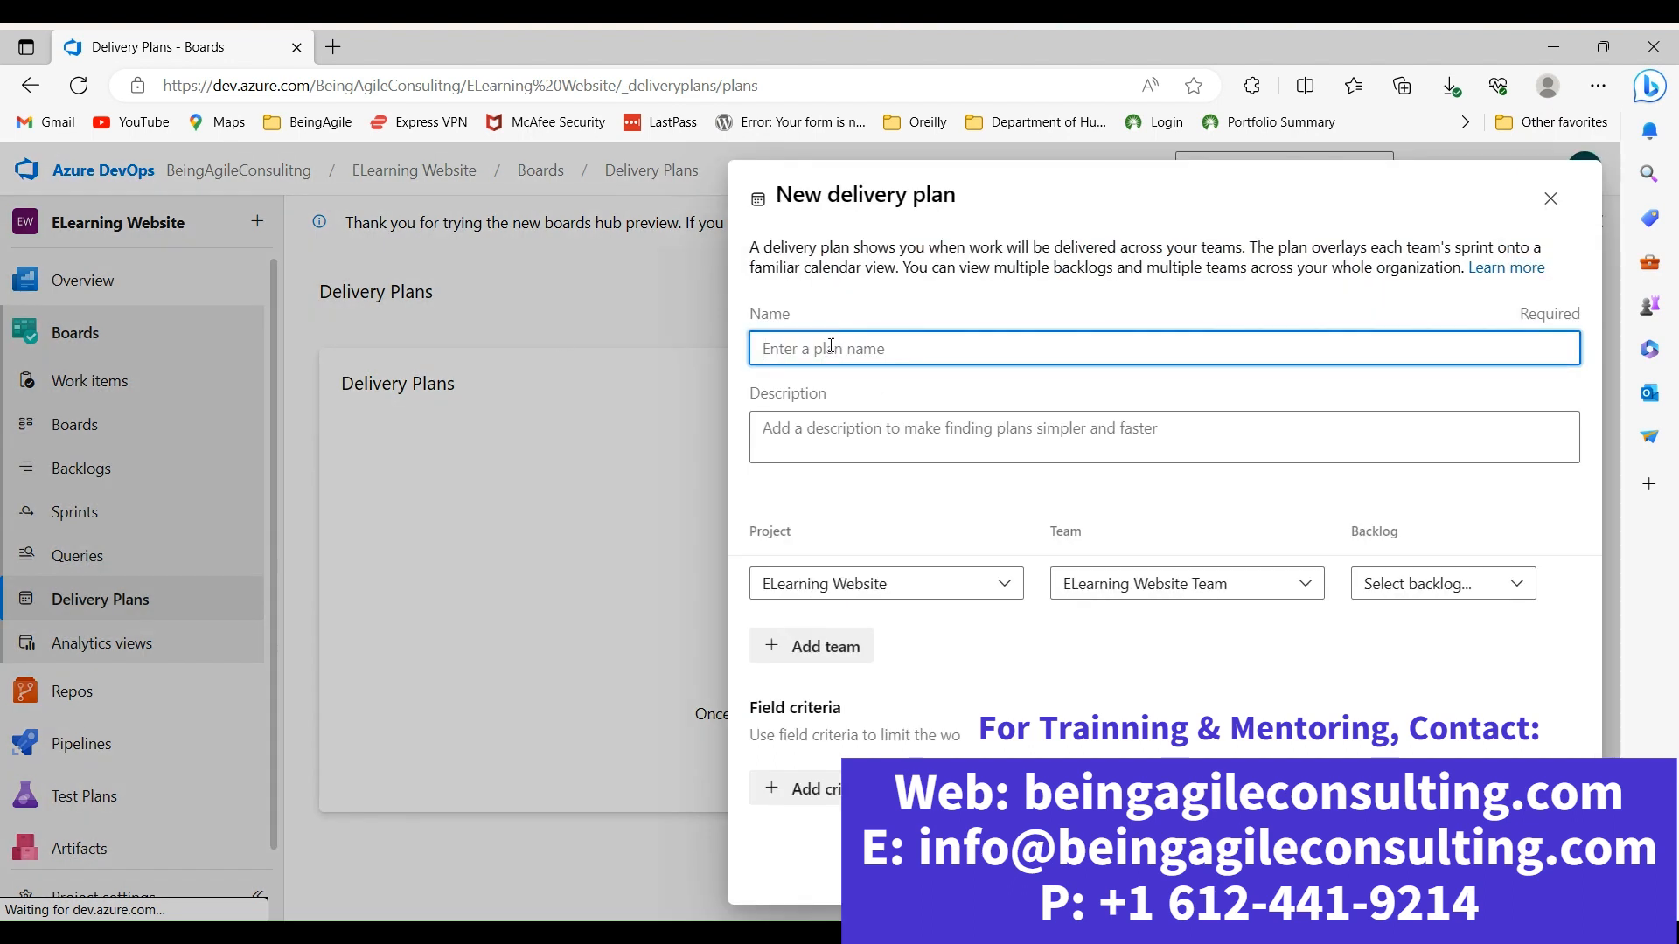
type("Elearning Website")
left_click(891, 426)
type("To create an eLearning website that offers a comprehensive online learning platform for students and professionals, providing access to high-quality educational content, interactive courses, and an engaging learning experience")
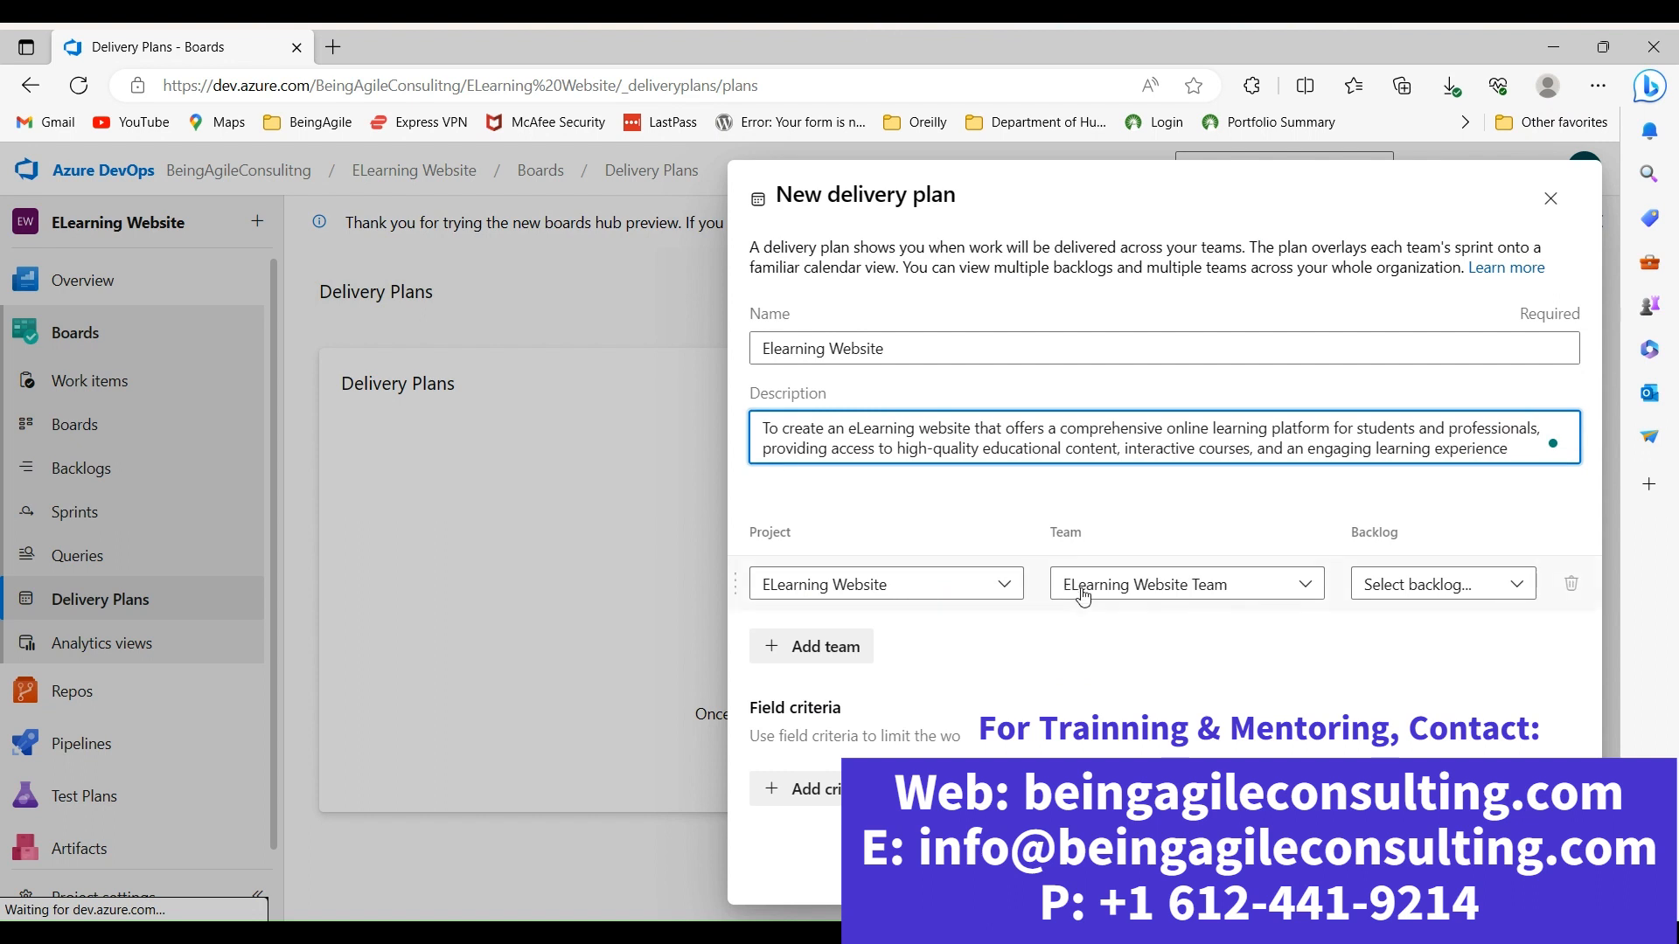
Set the plan's backlog for the ELearning Website Team to Features and create the plan
left_click(1519, 592)
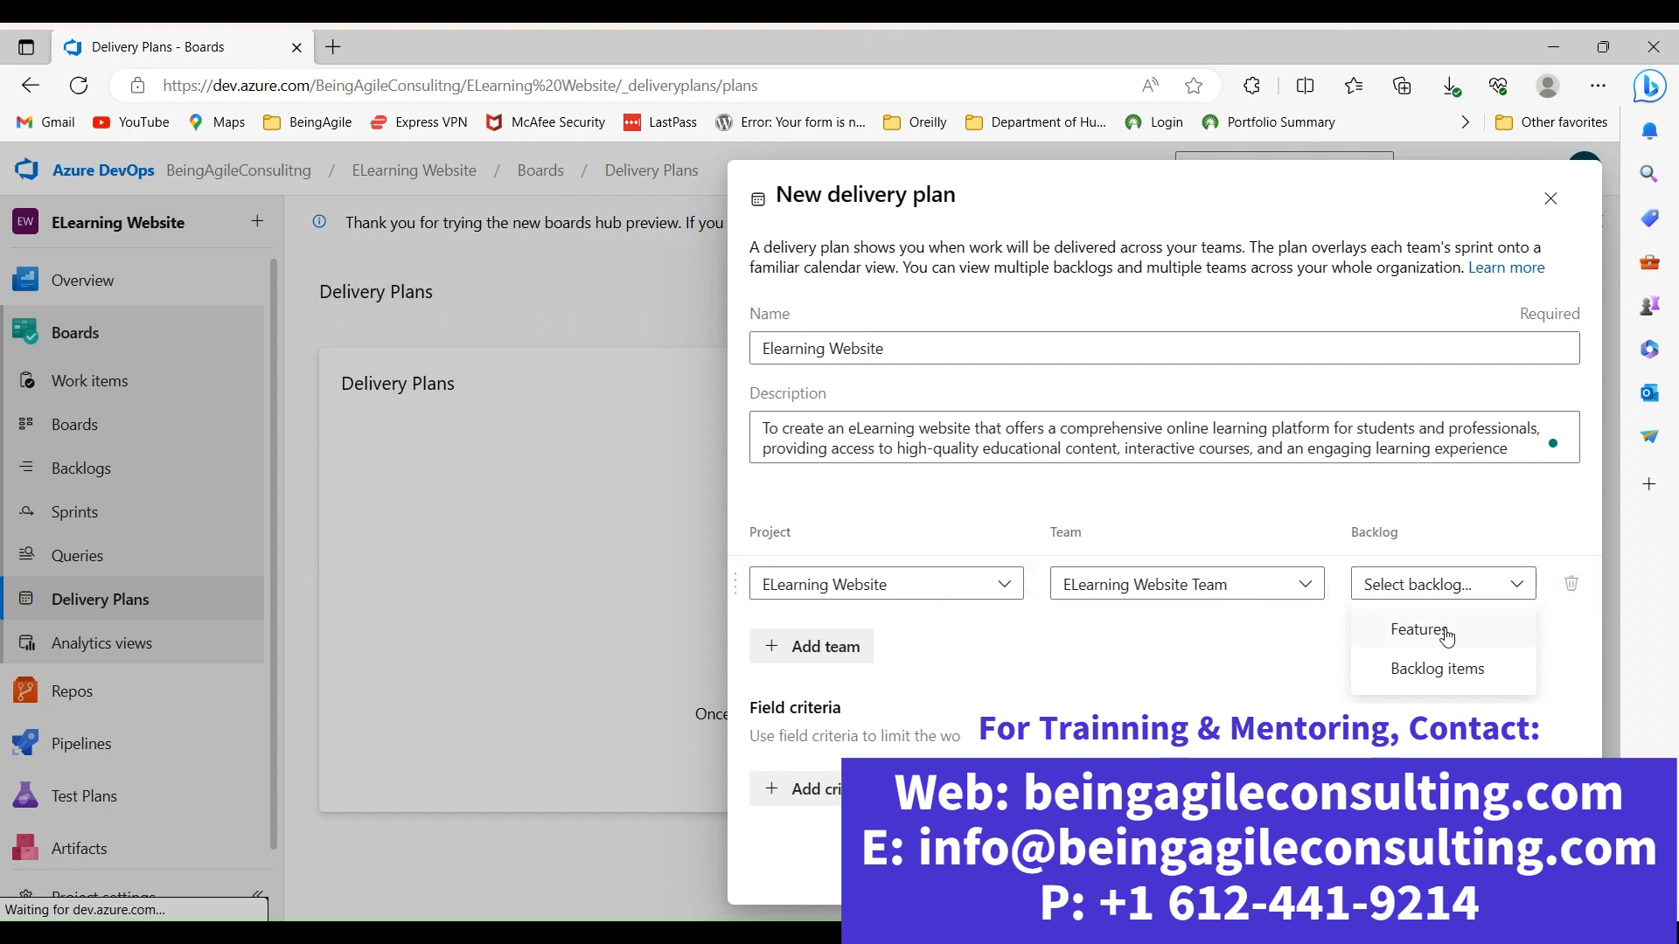
left_click(1415, 641)
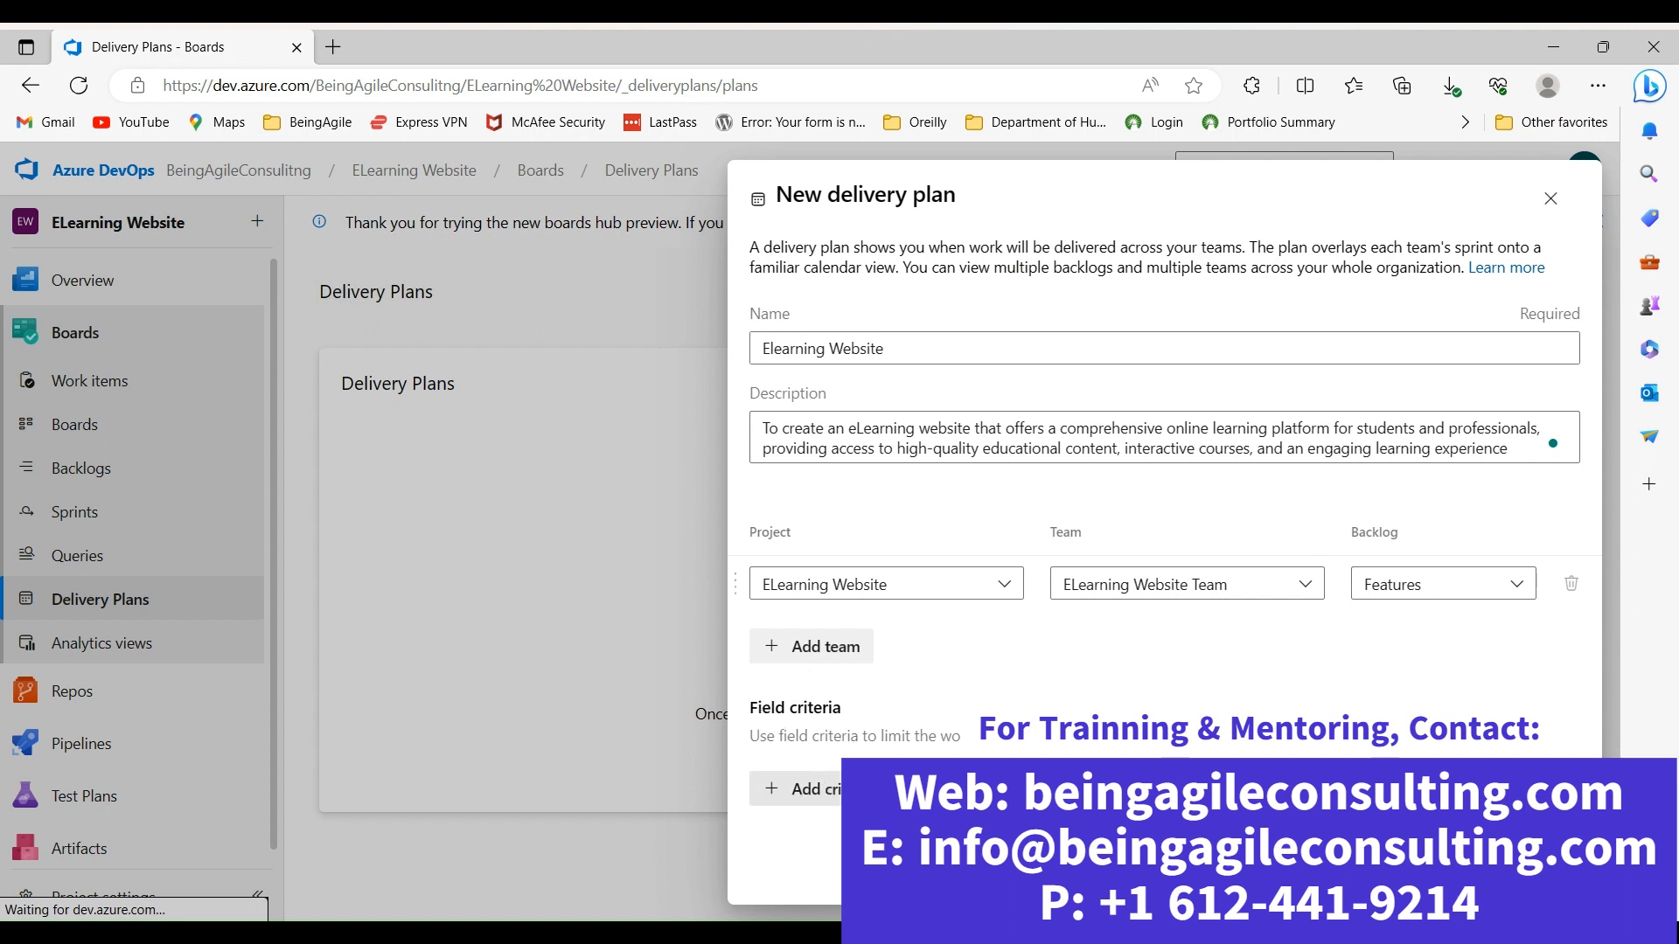
left_click(807, 798)
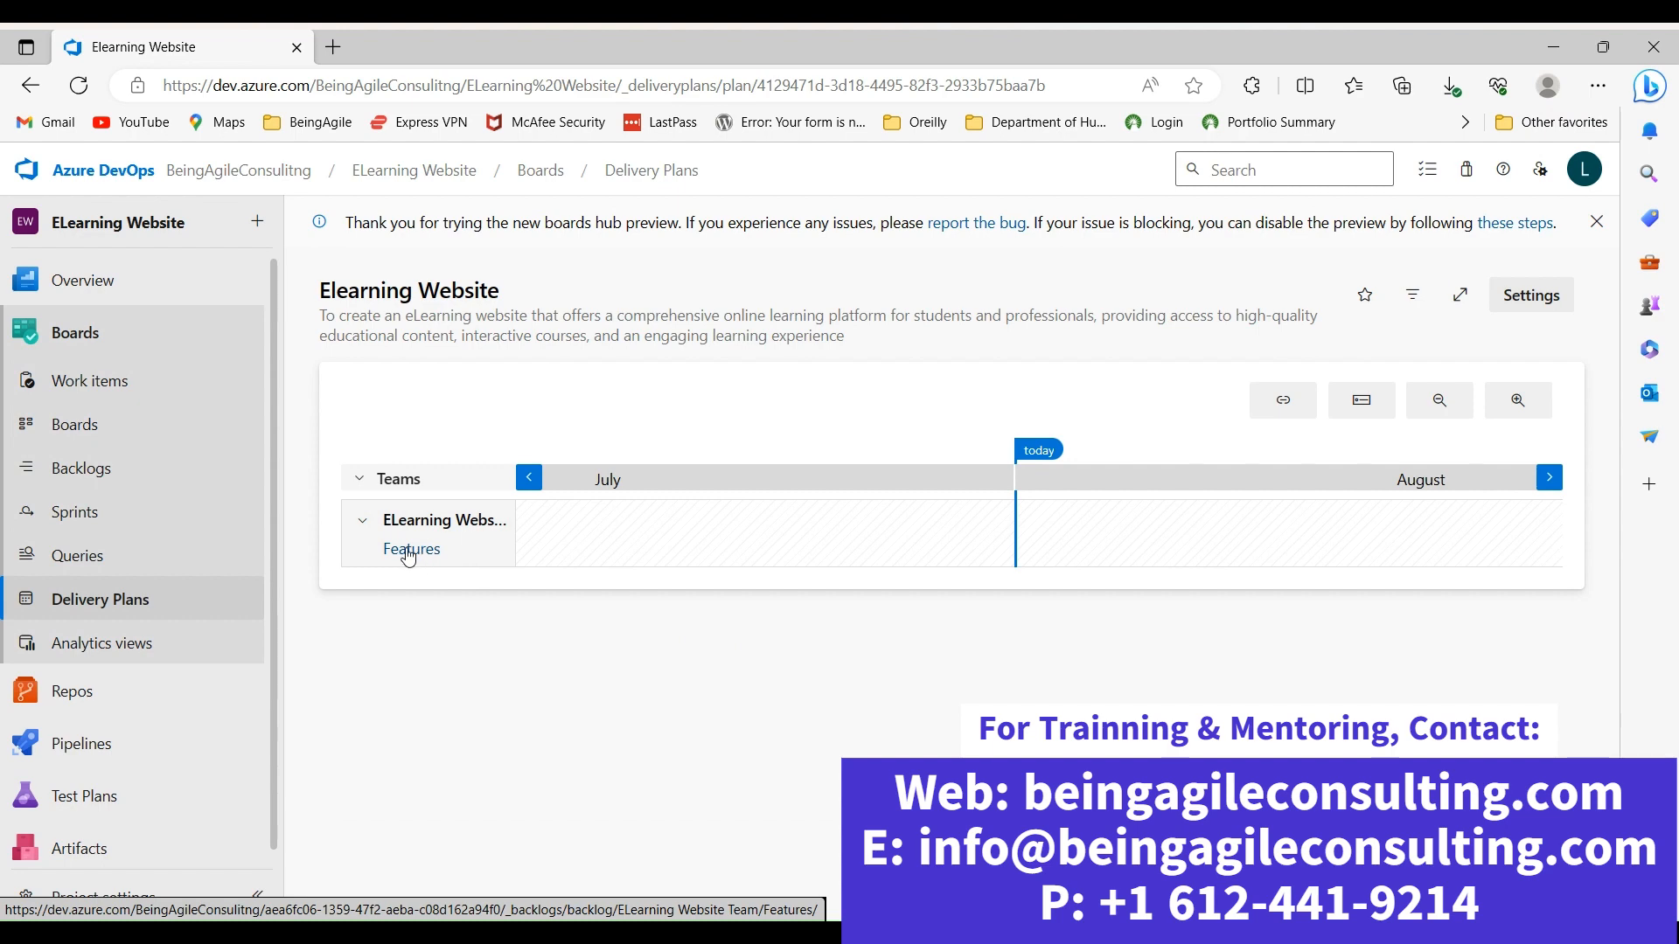
Open the team's Features backlog from the delivery plan and close the sprint planning pane
left_click(408, 551)
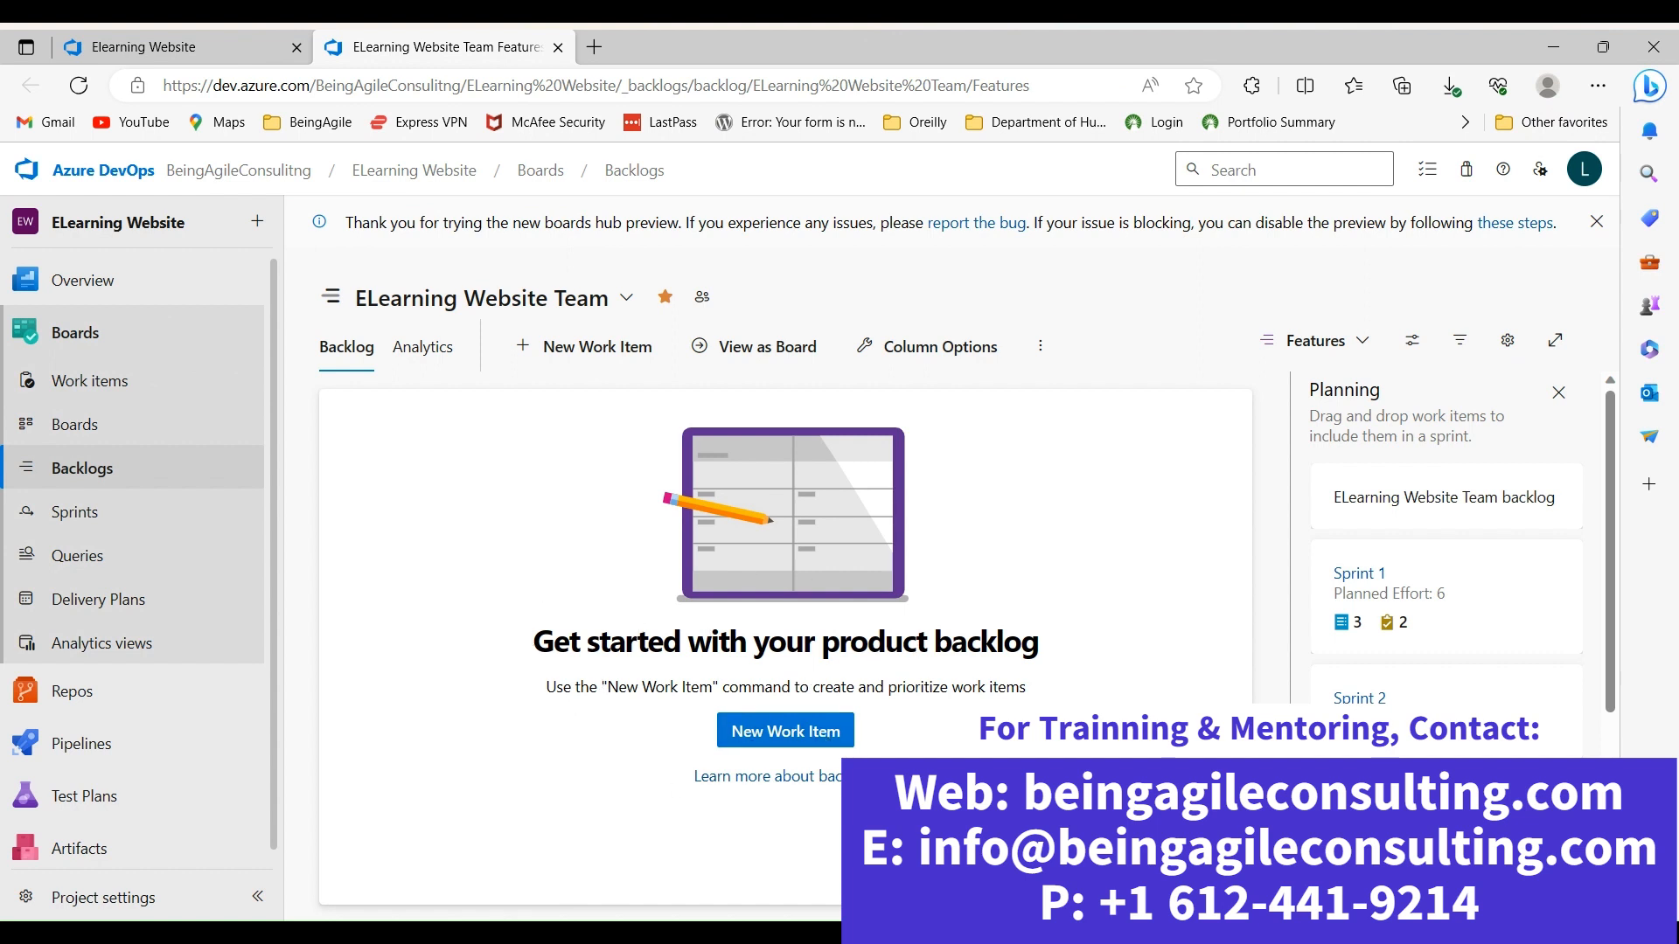
left_click(1559, 394)
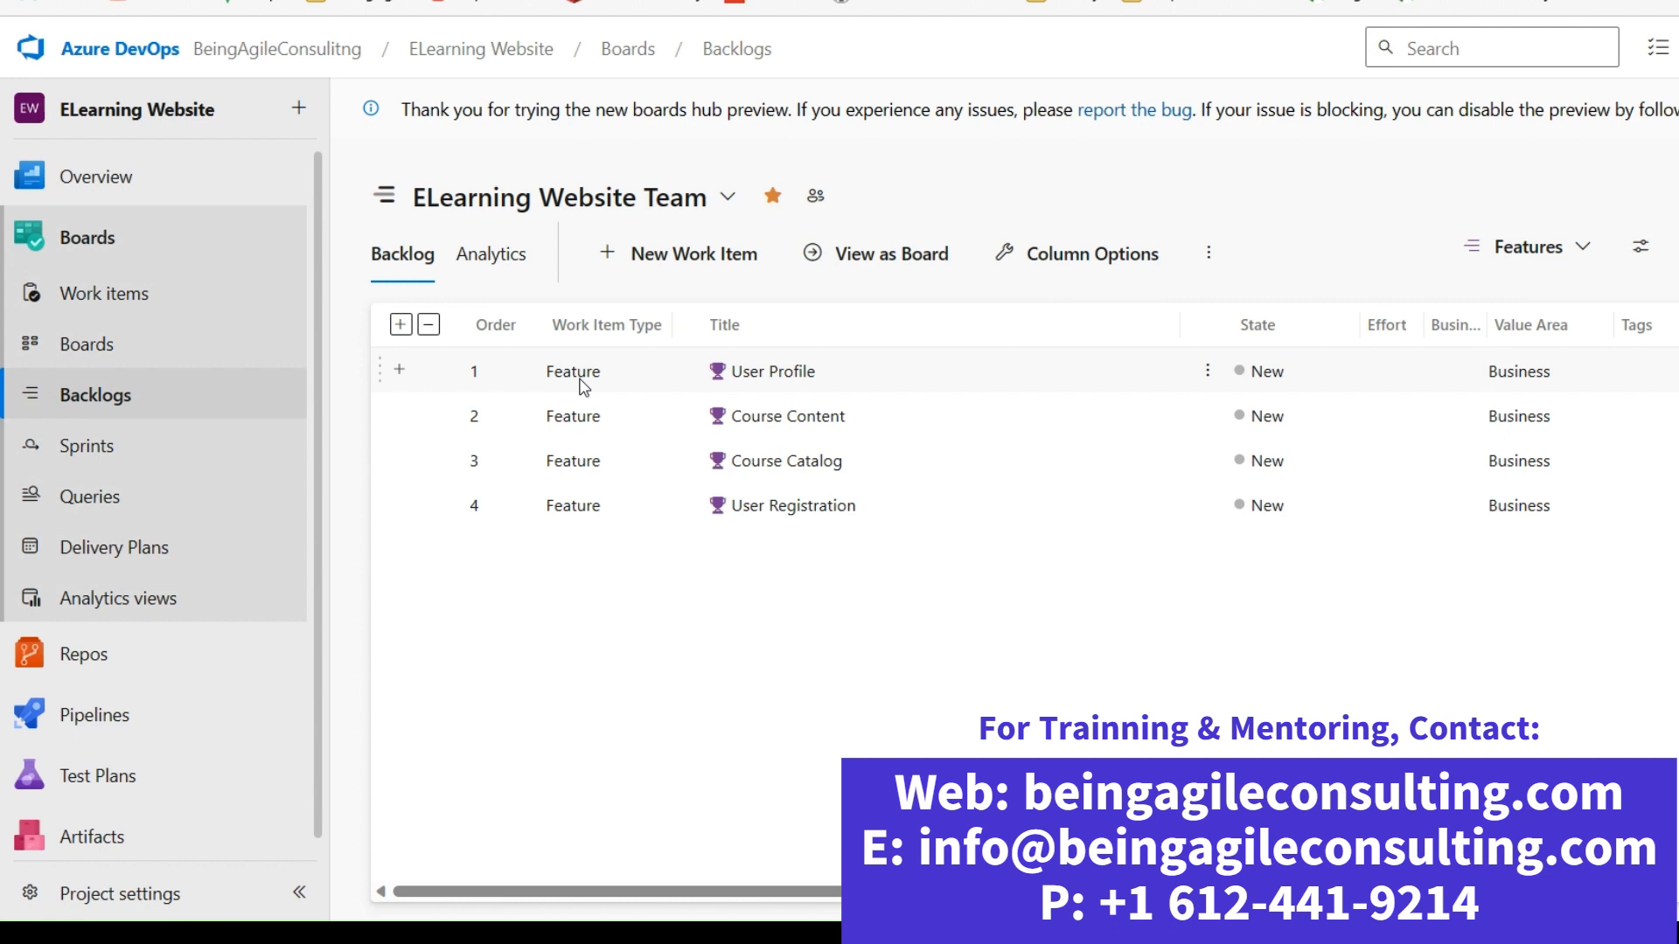
Add a Product Backlog Item titled "Create Account" under the User Profile feature
left_click(399, 376)
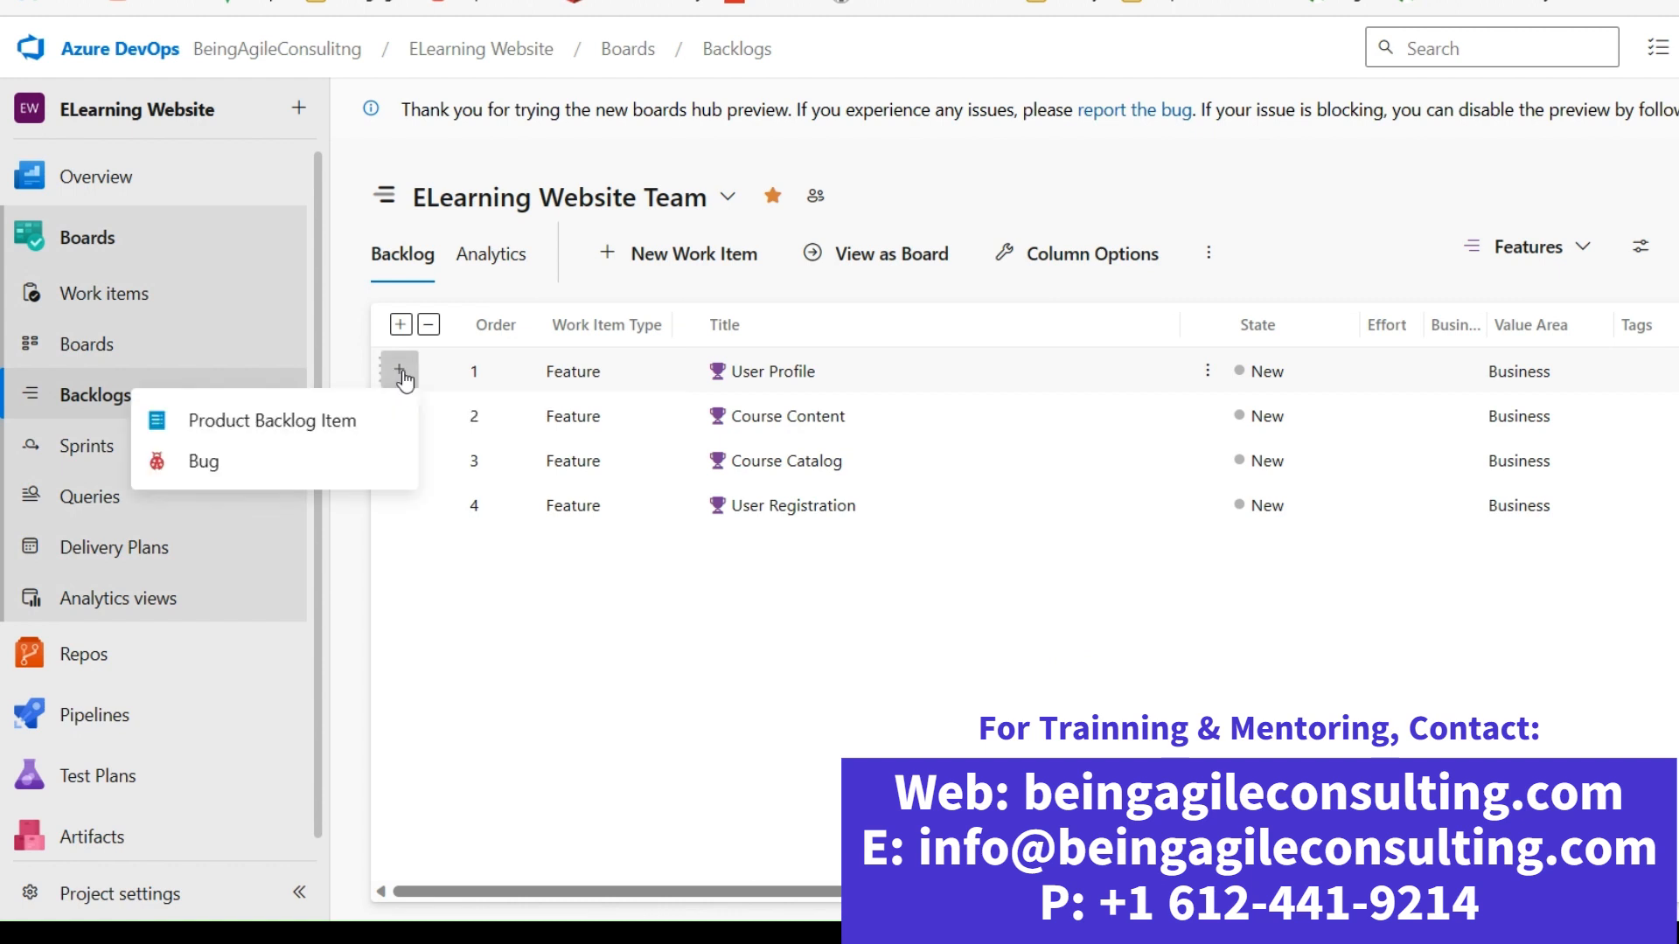
left_click(296, 429)
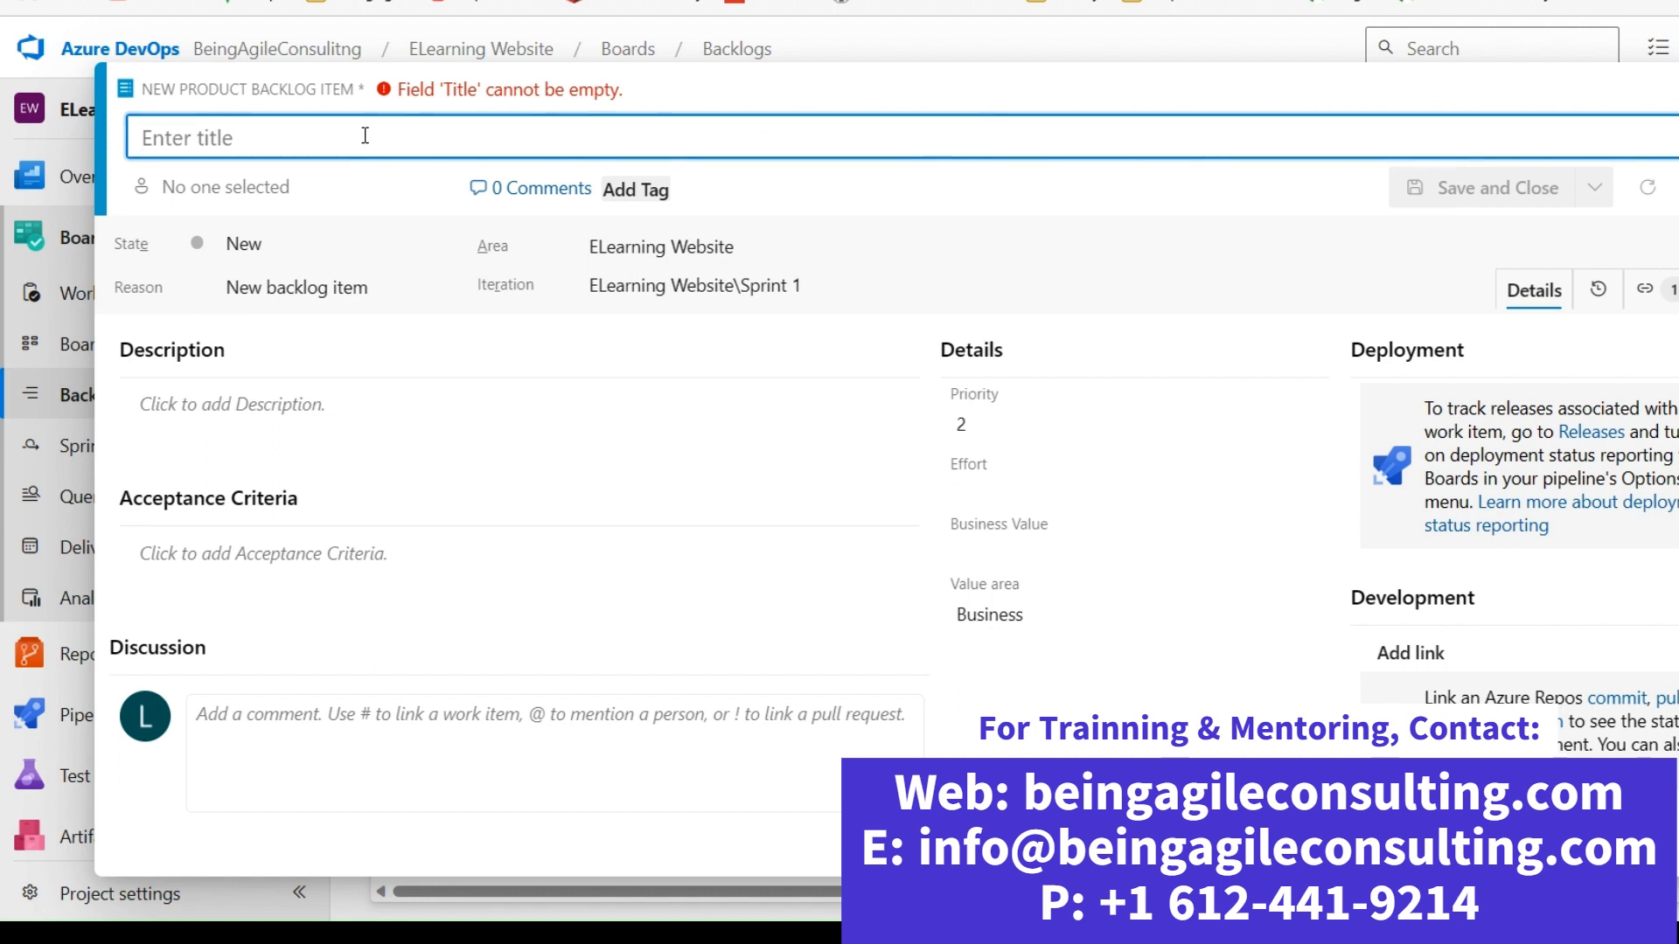
type("Create Account")
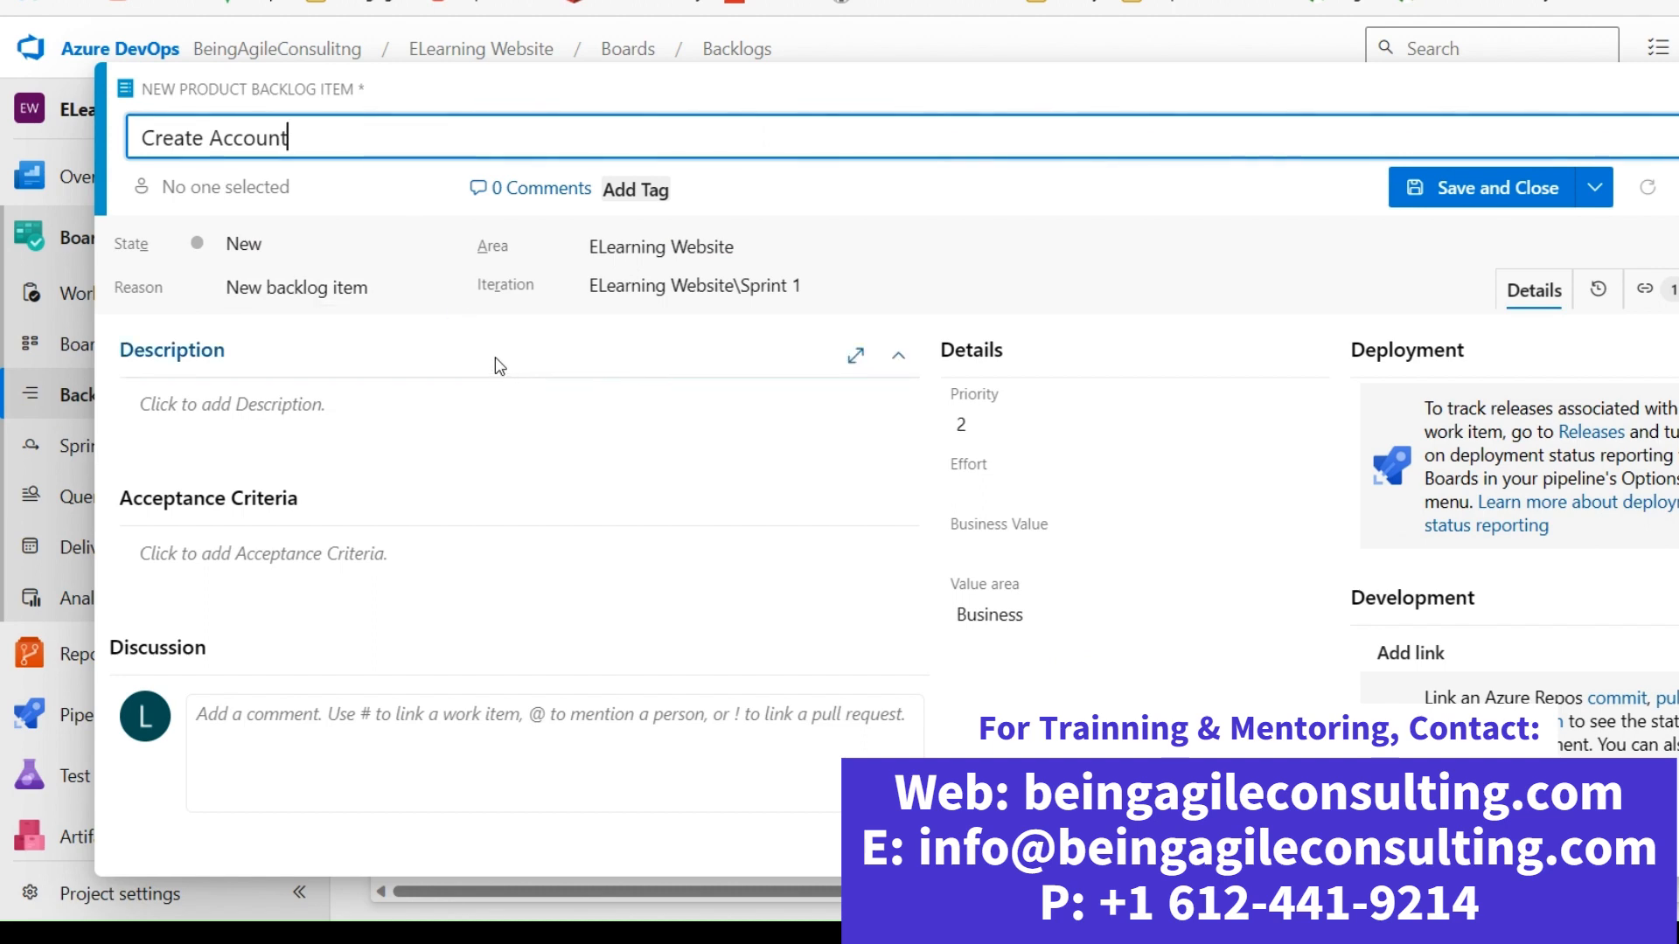
scroll(518, 366, "down", 2)
scroll(507, 380, "up", 2)
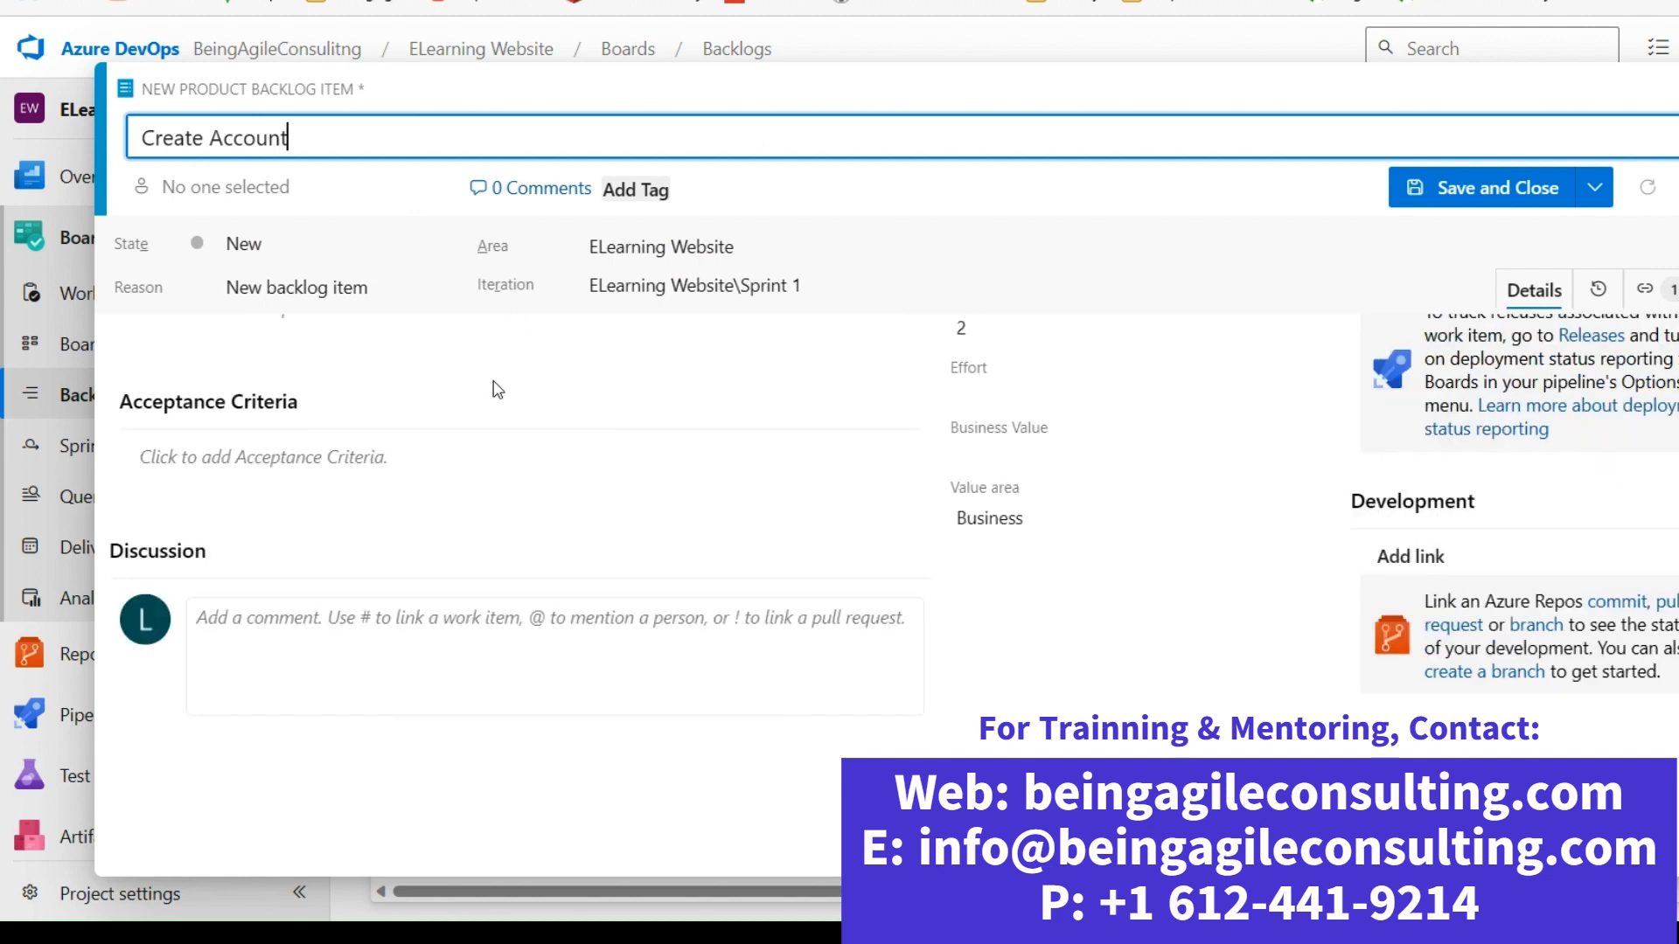
Assign the Create Account backlog item to the consulting company's account
left_click(267, 187)
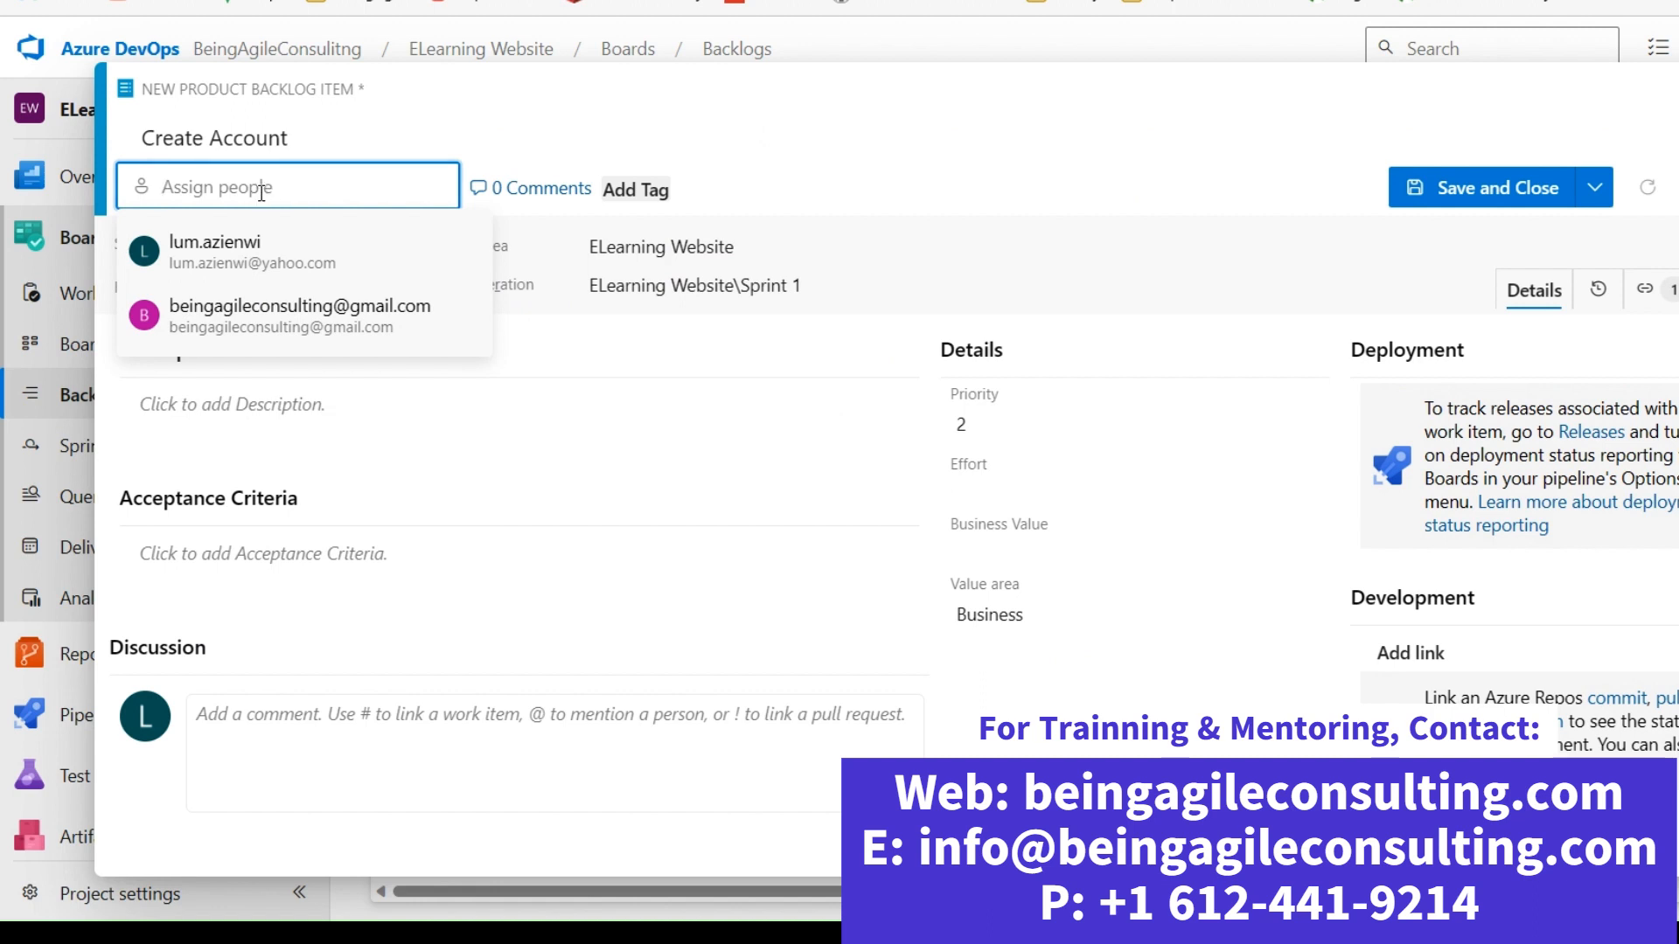
left_click(316, 136)
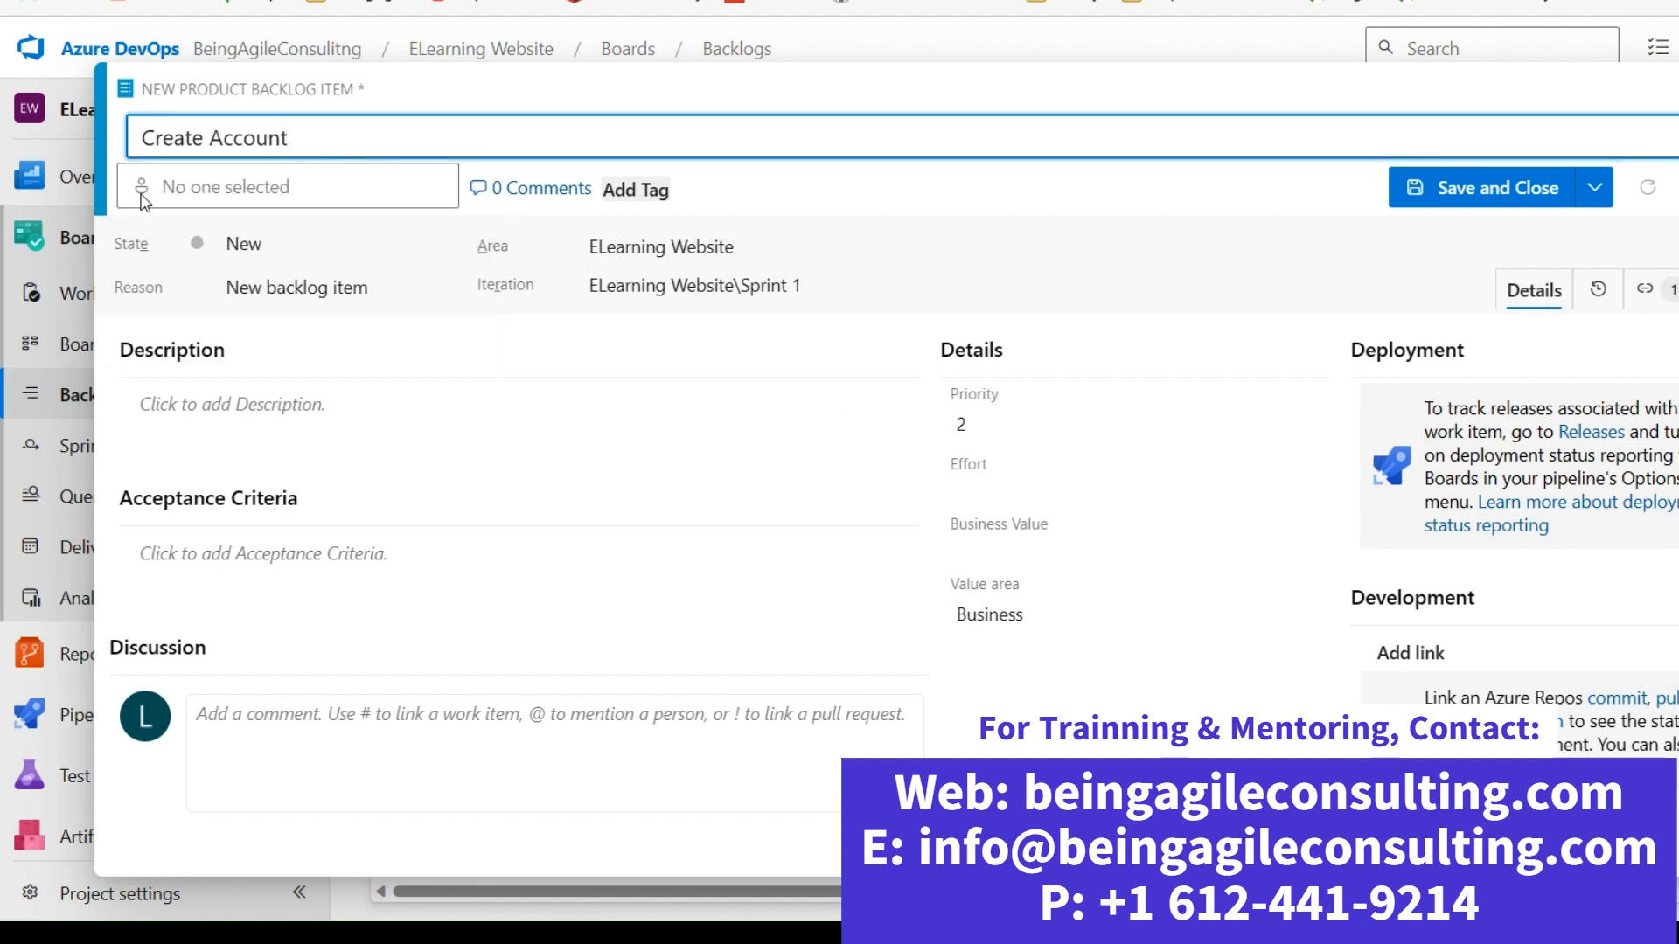
left_click(277, 186)
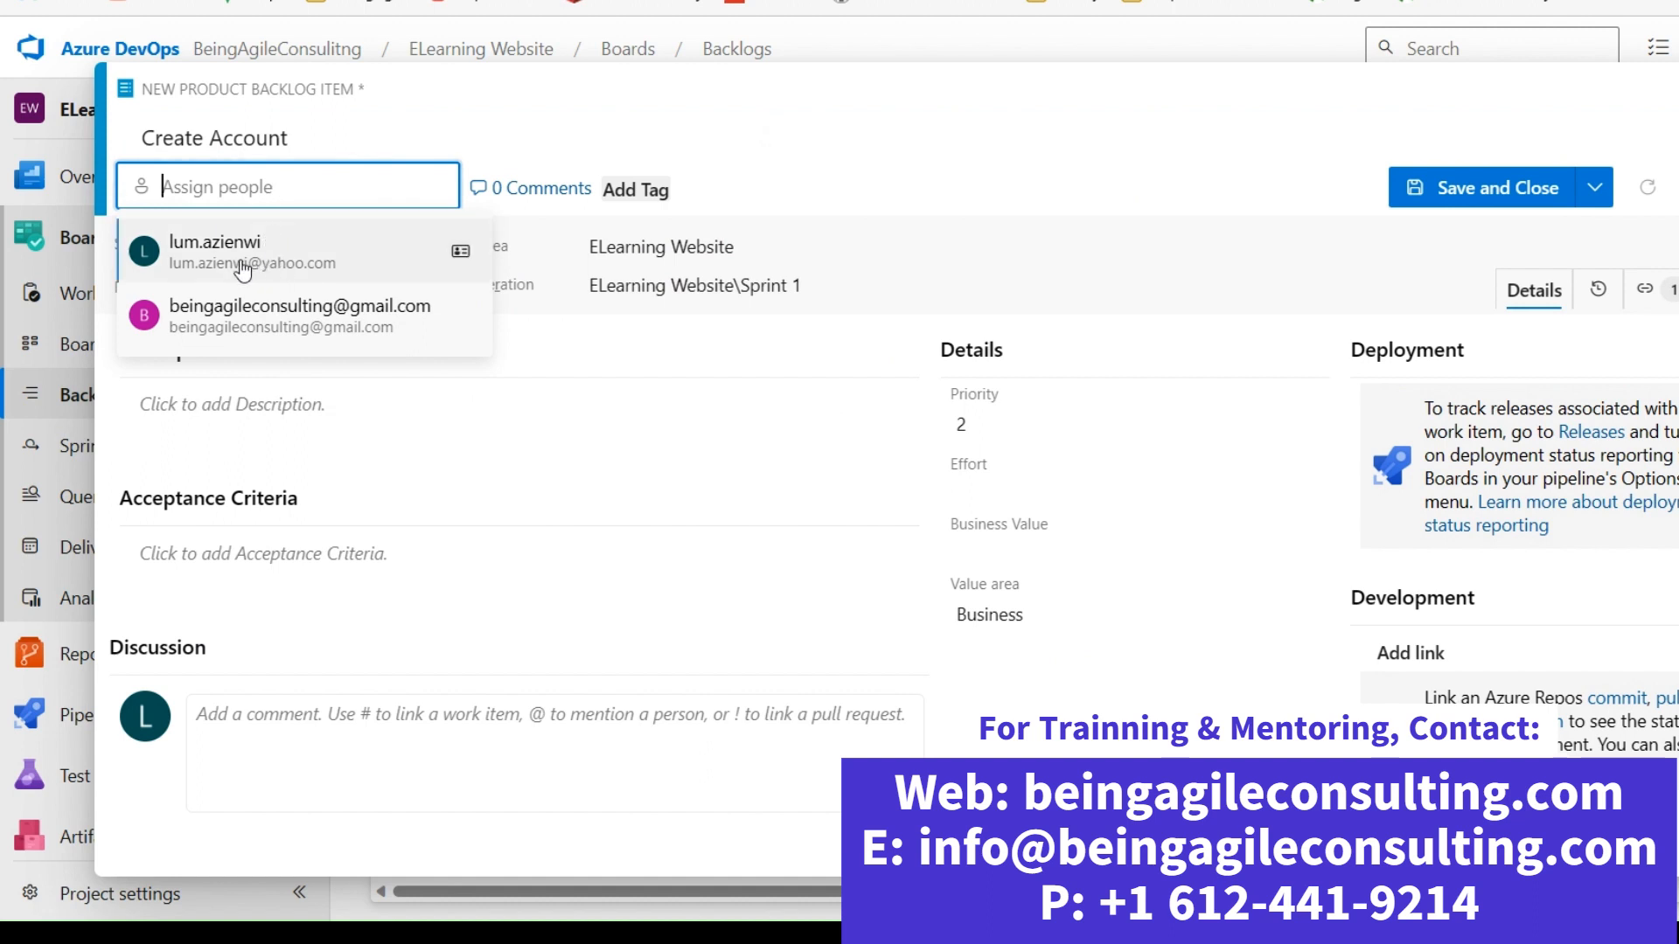
left_click(240, 313)
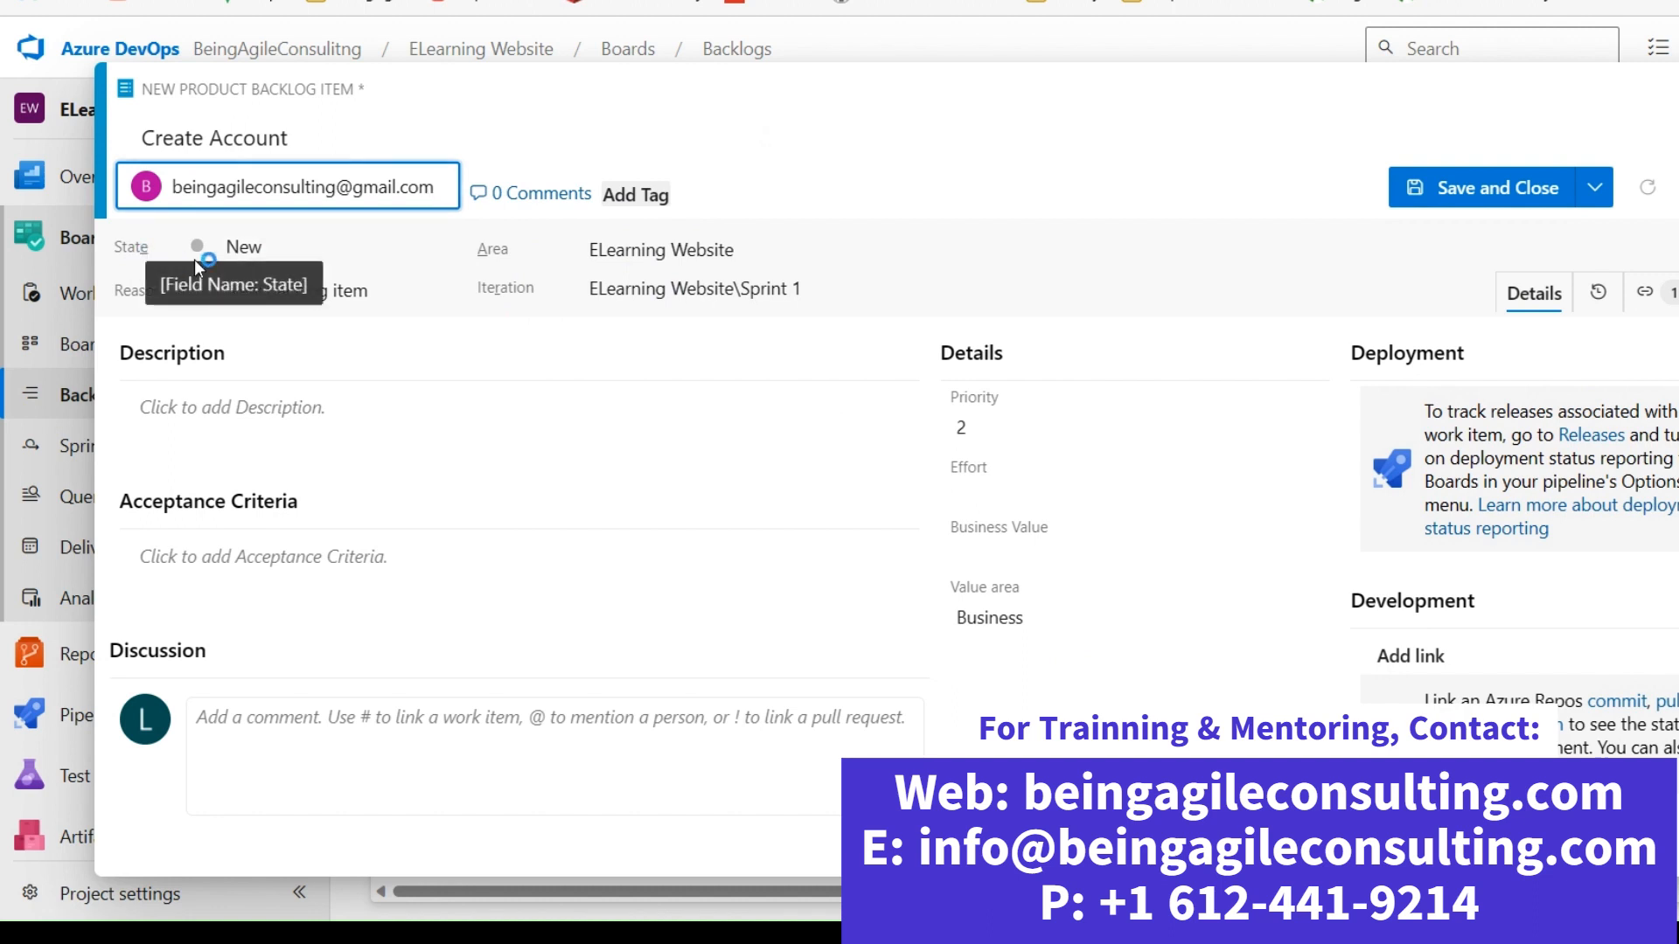
left_click(443, 250)
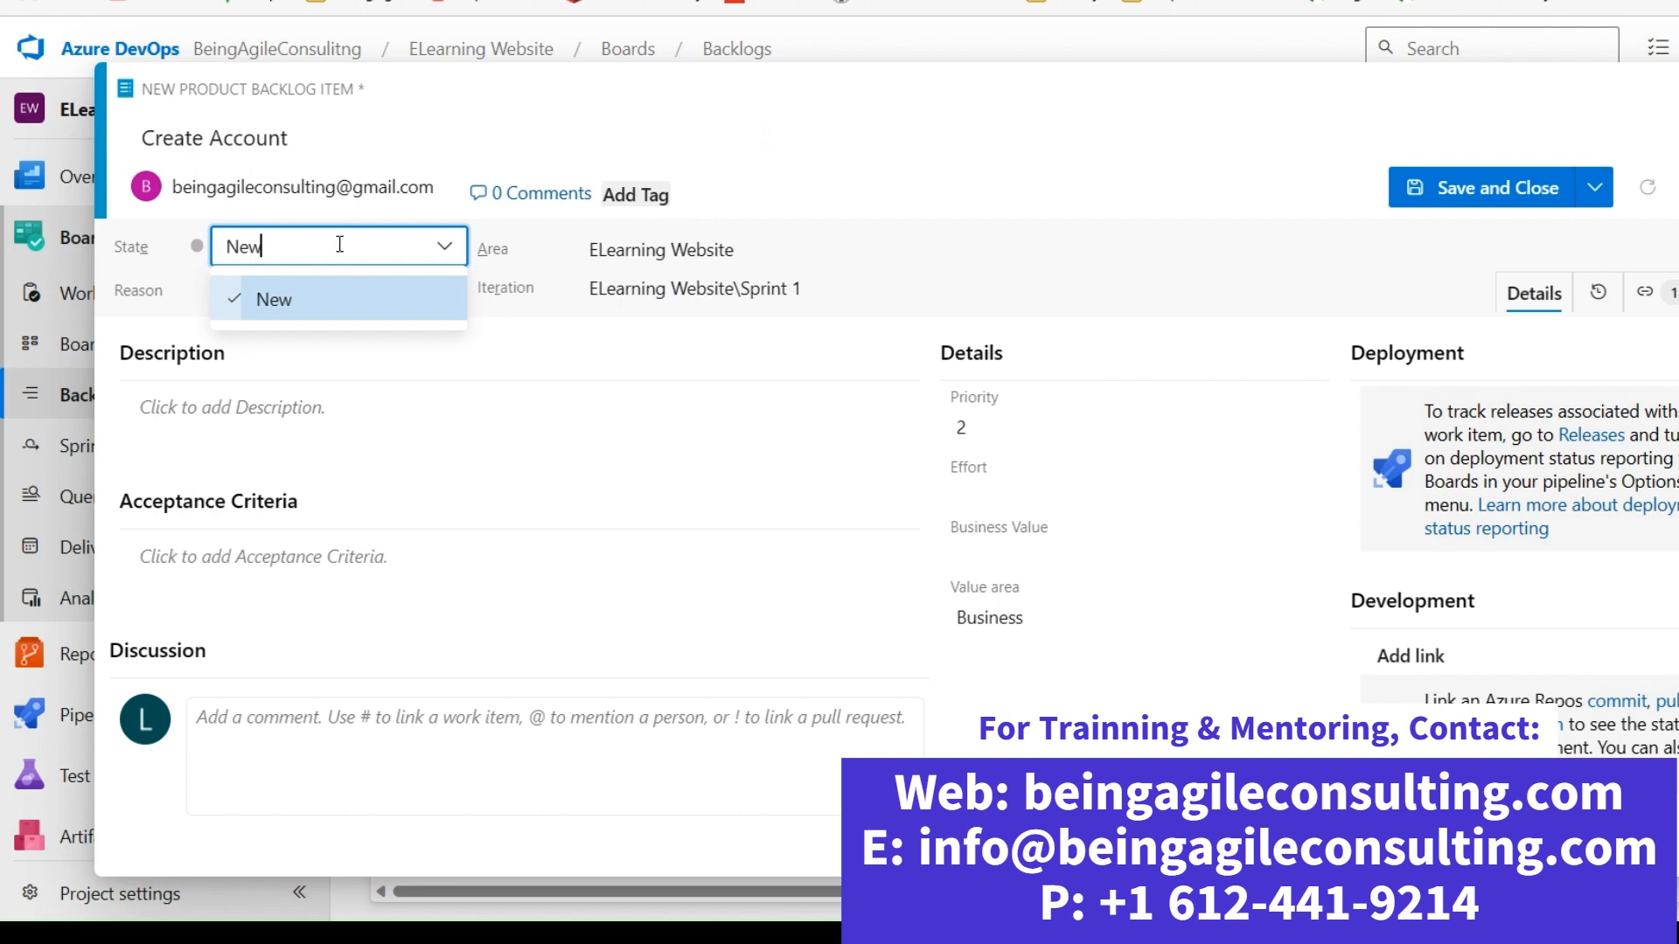
left_click(320, 354)
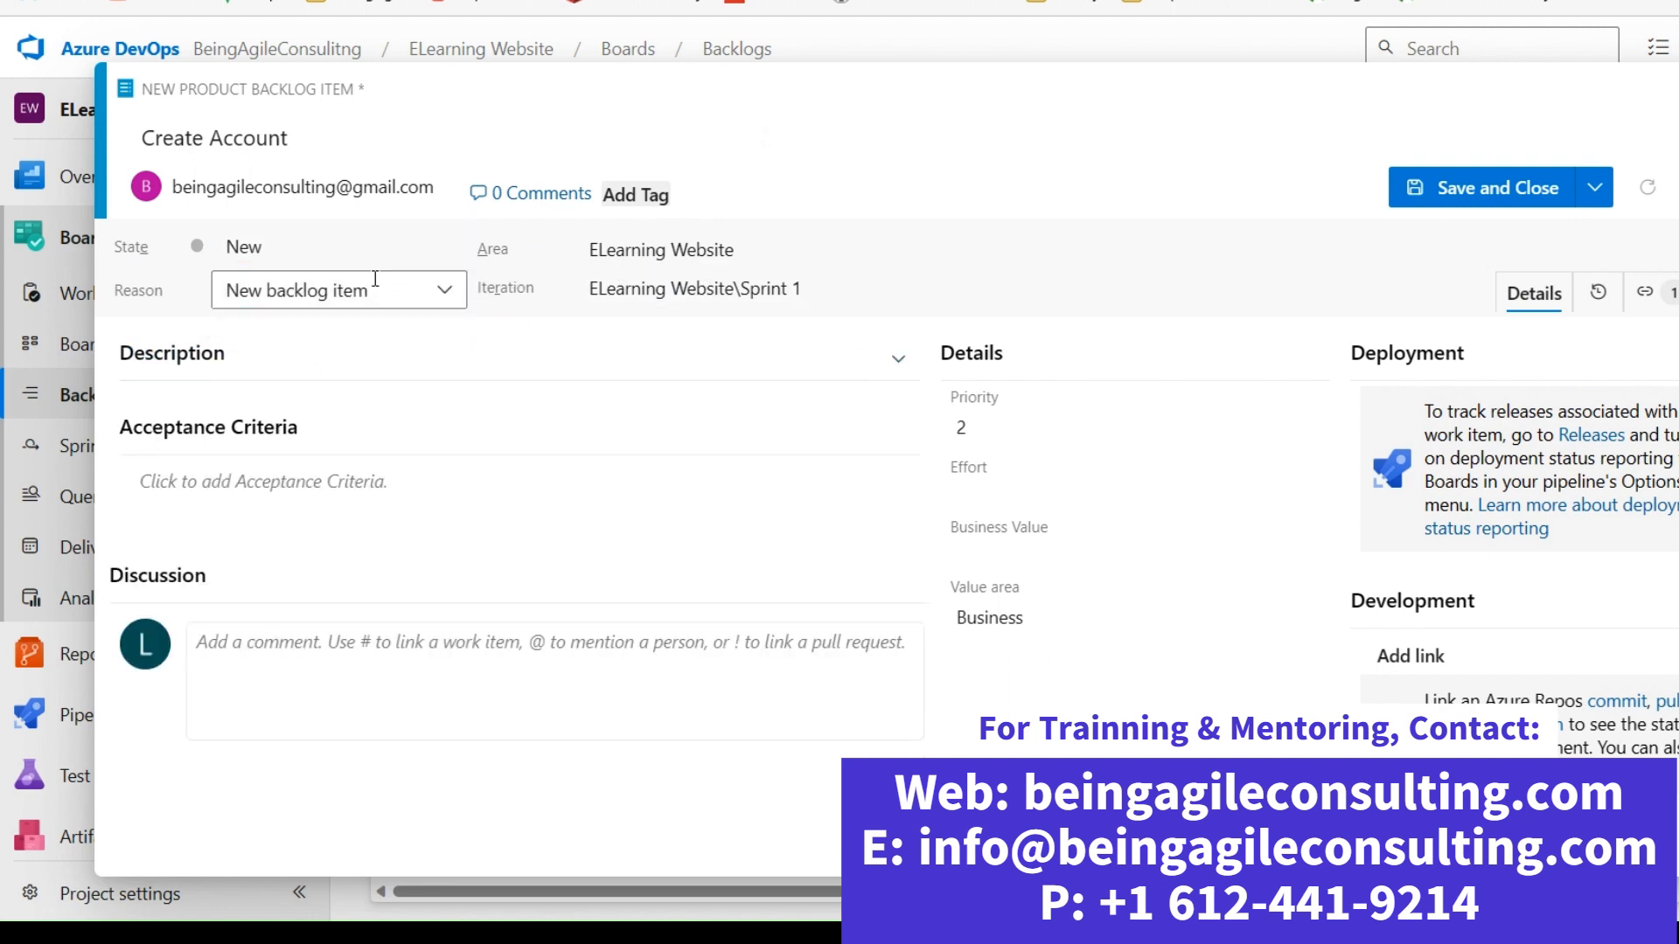
left_click(273, 365)
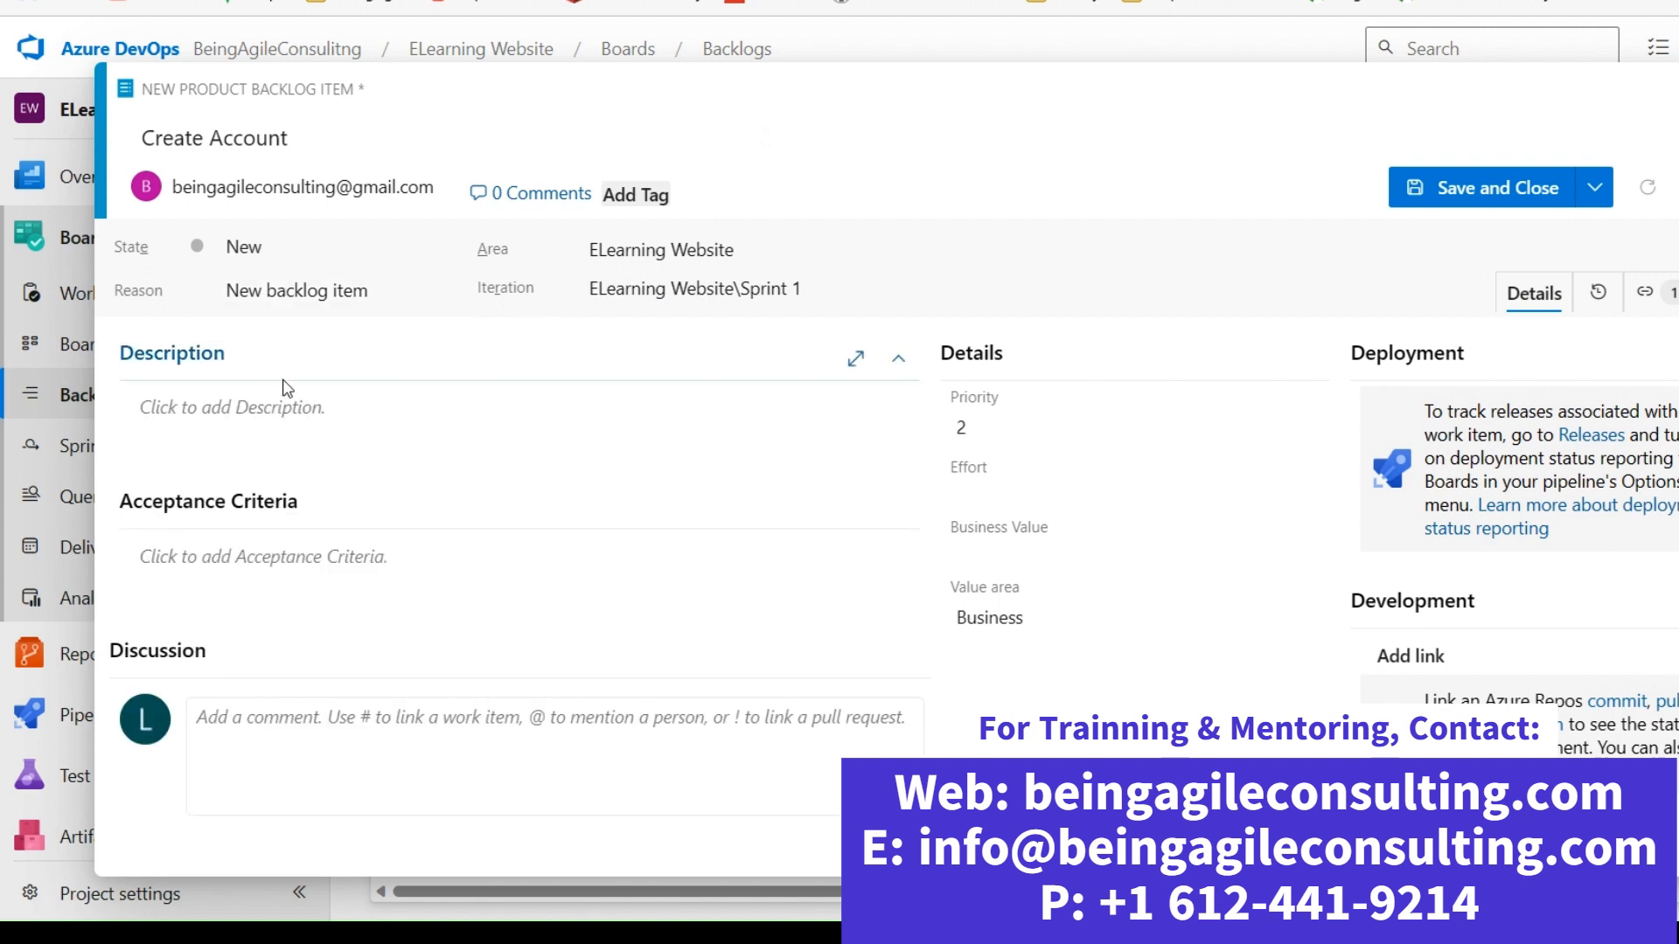
Describe the item: "As a student, I want to be able to create an account on the learning website, so that I can access courses"
left_click(264, 406)
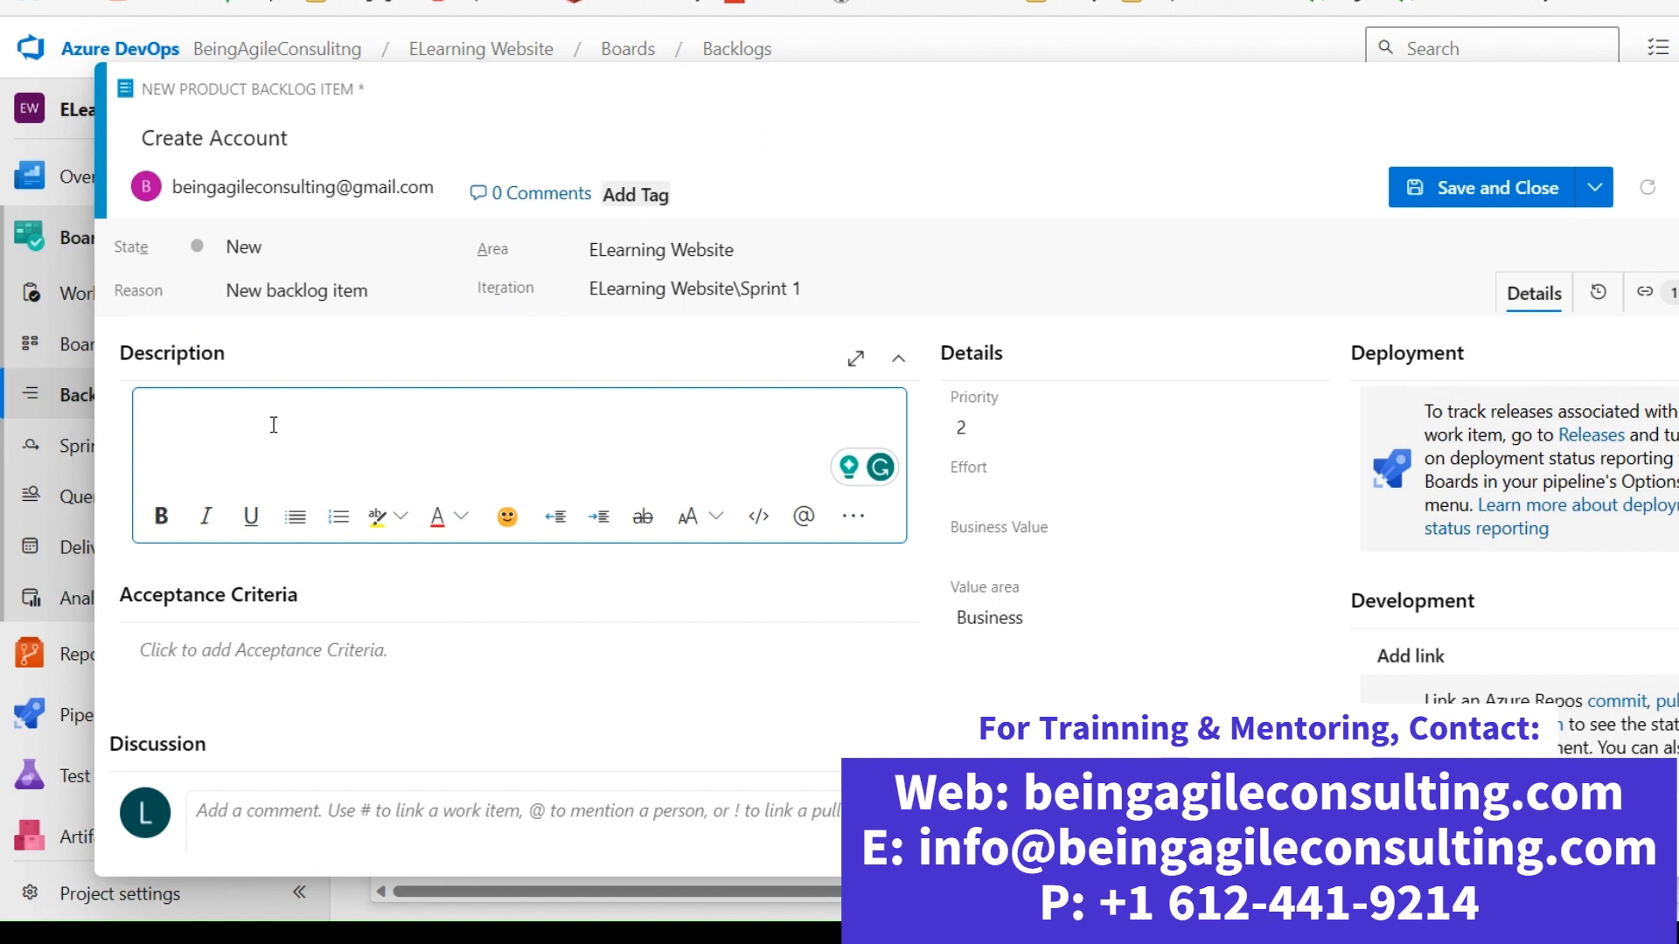
type("As a student, I want to be ")
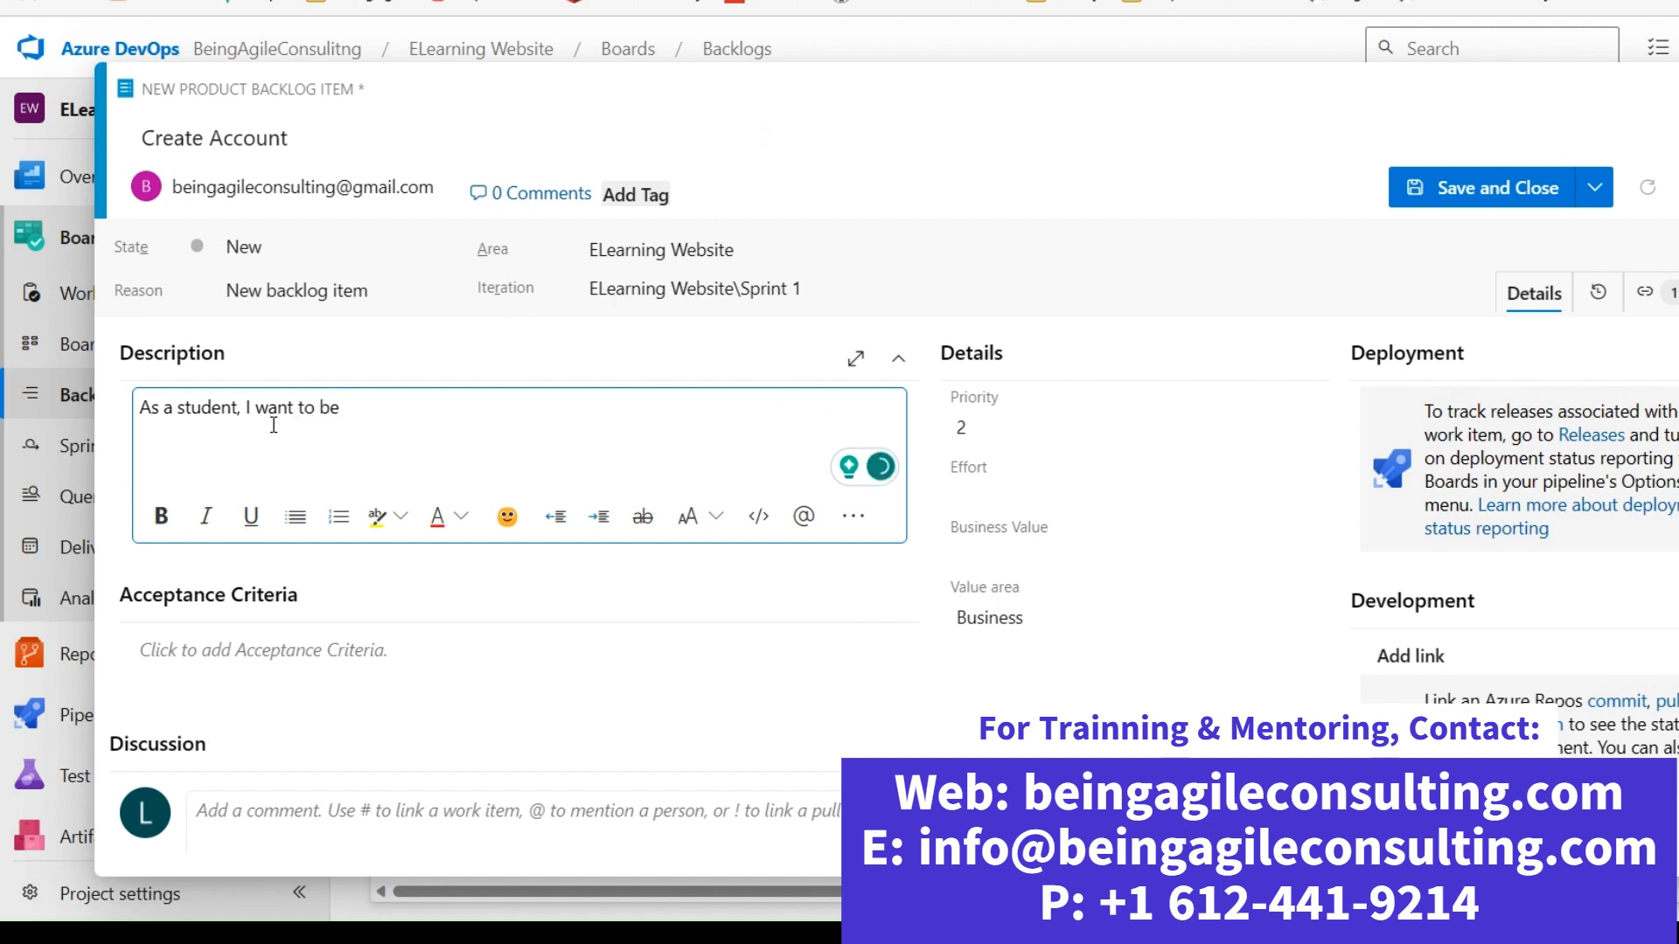
type("able to create an")
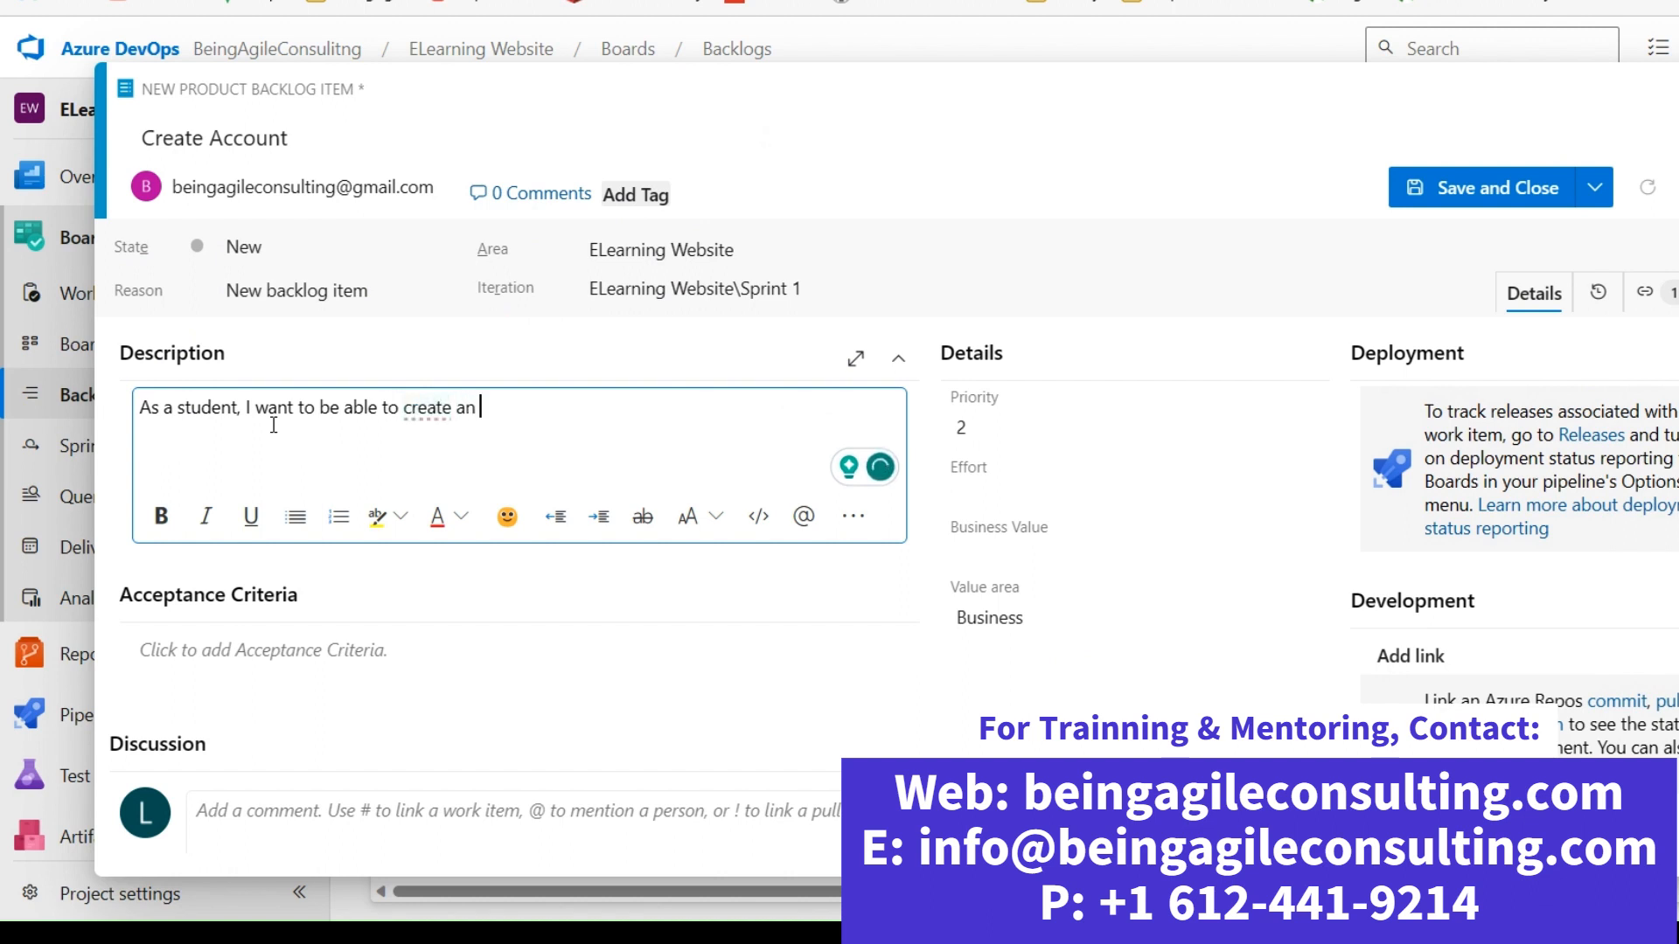
type(" account on the elearning w")
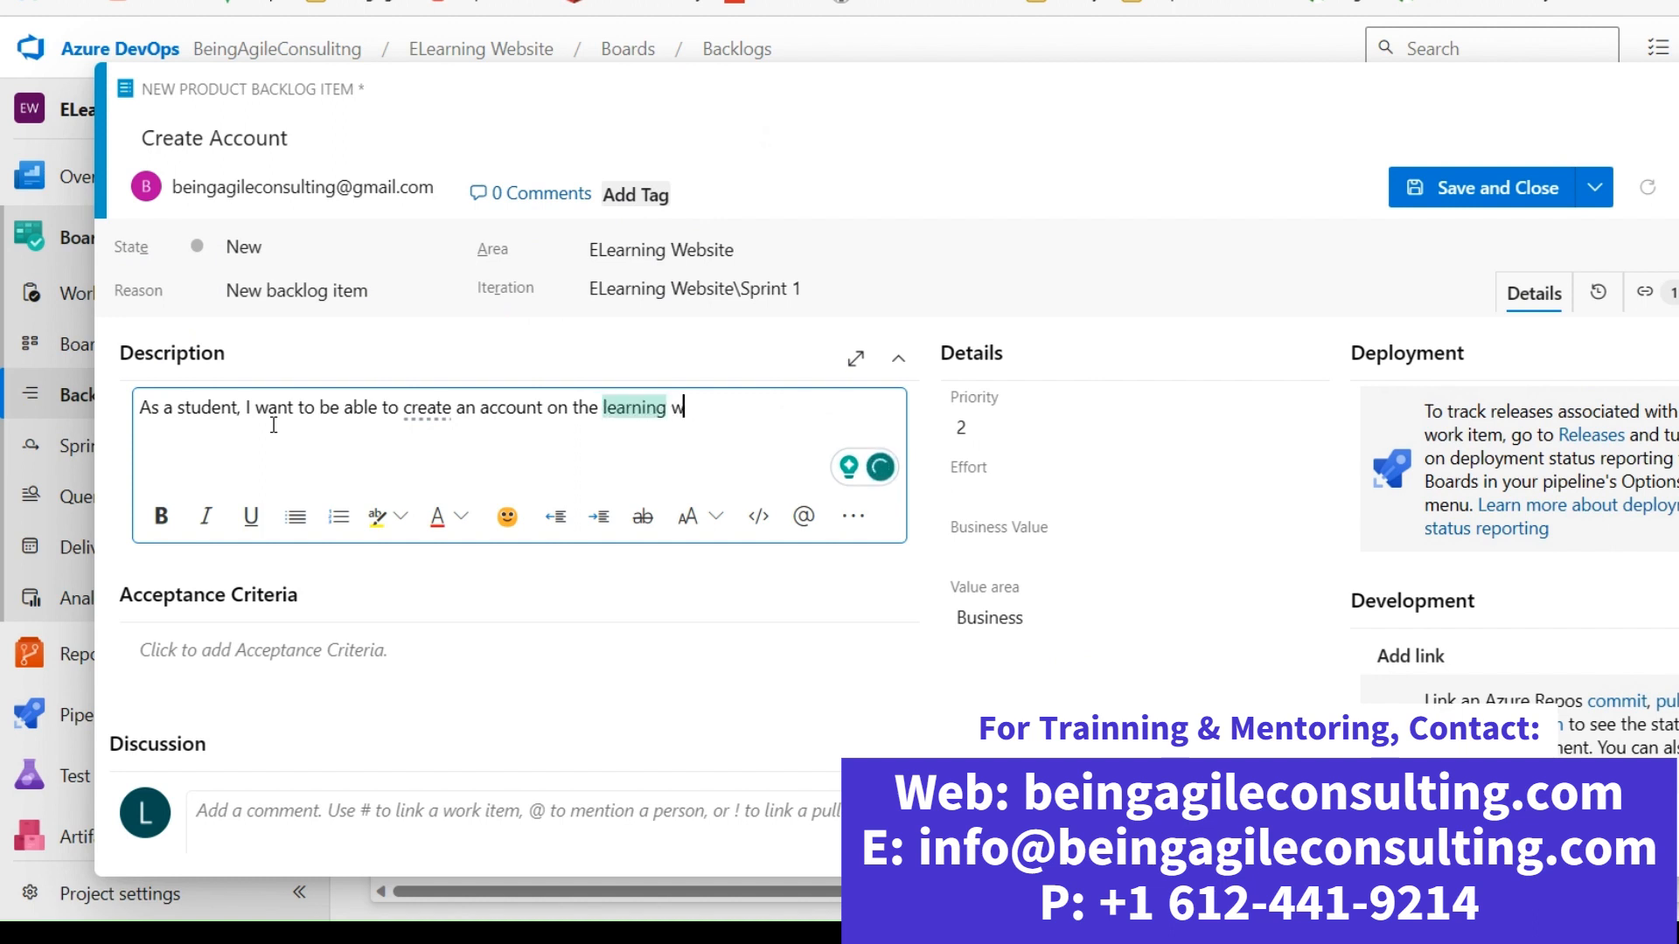
type("ebbsite, s")
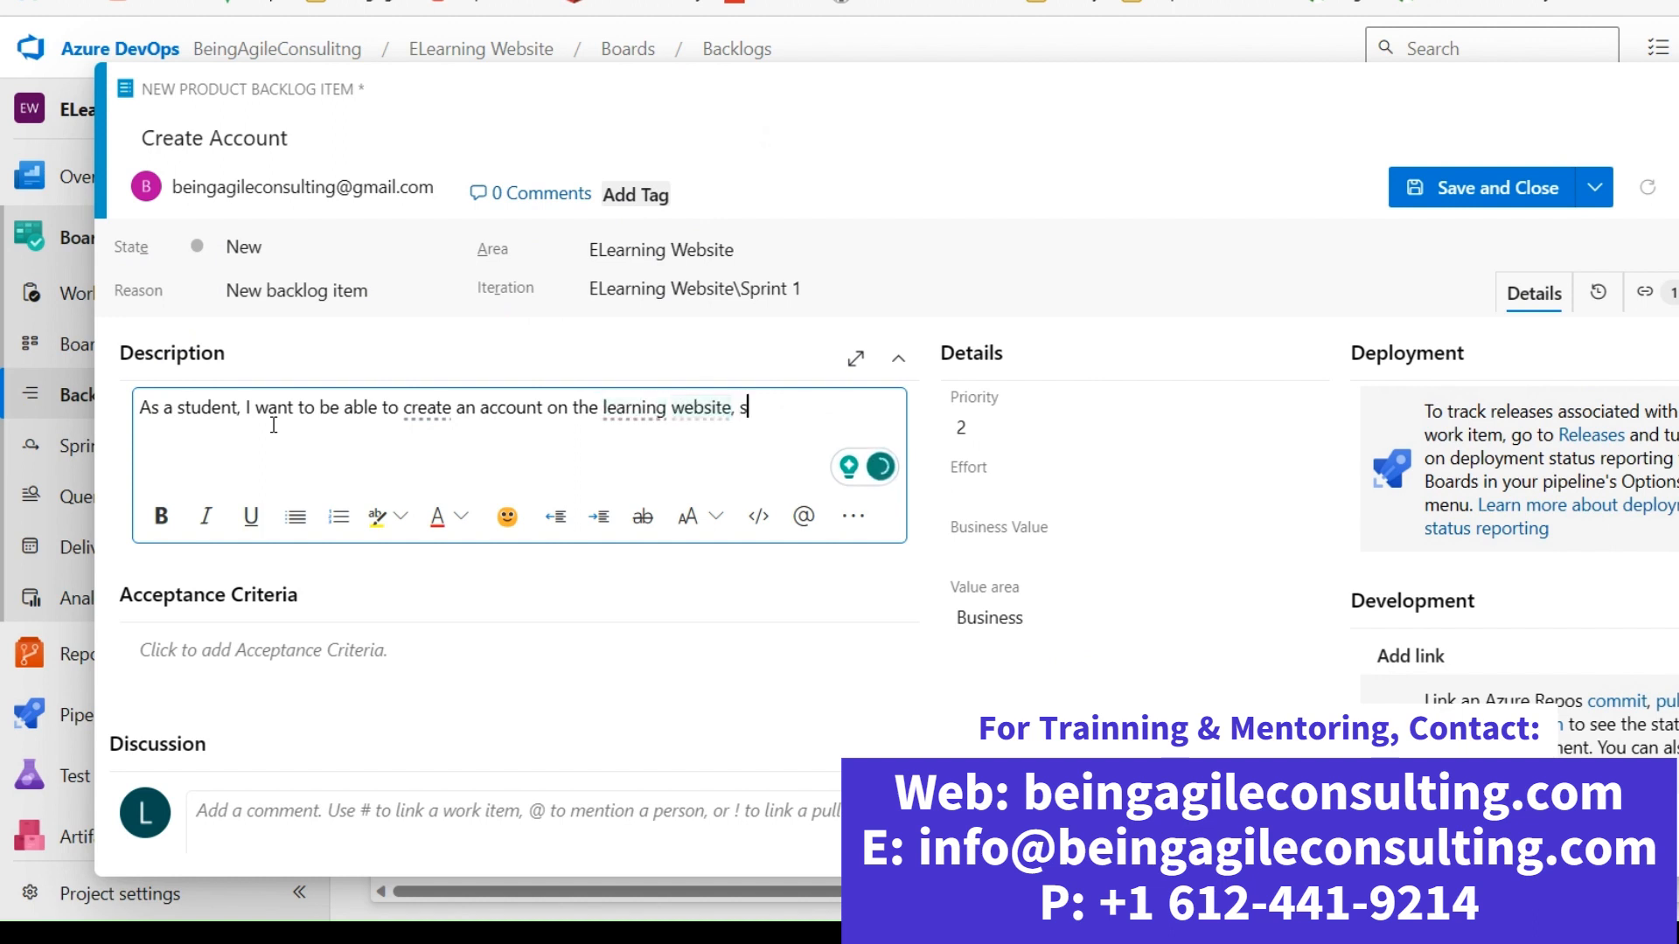
type("o that I can access ")
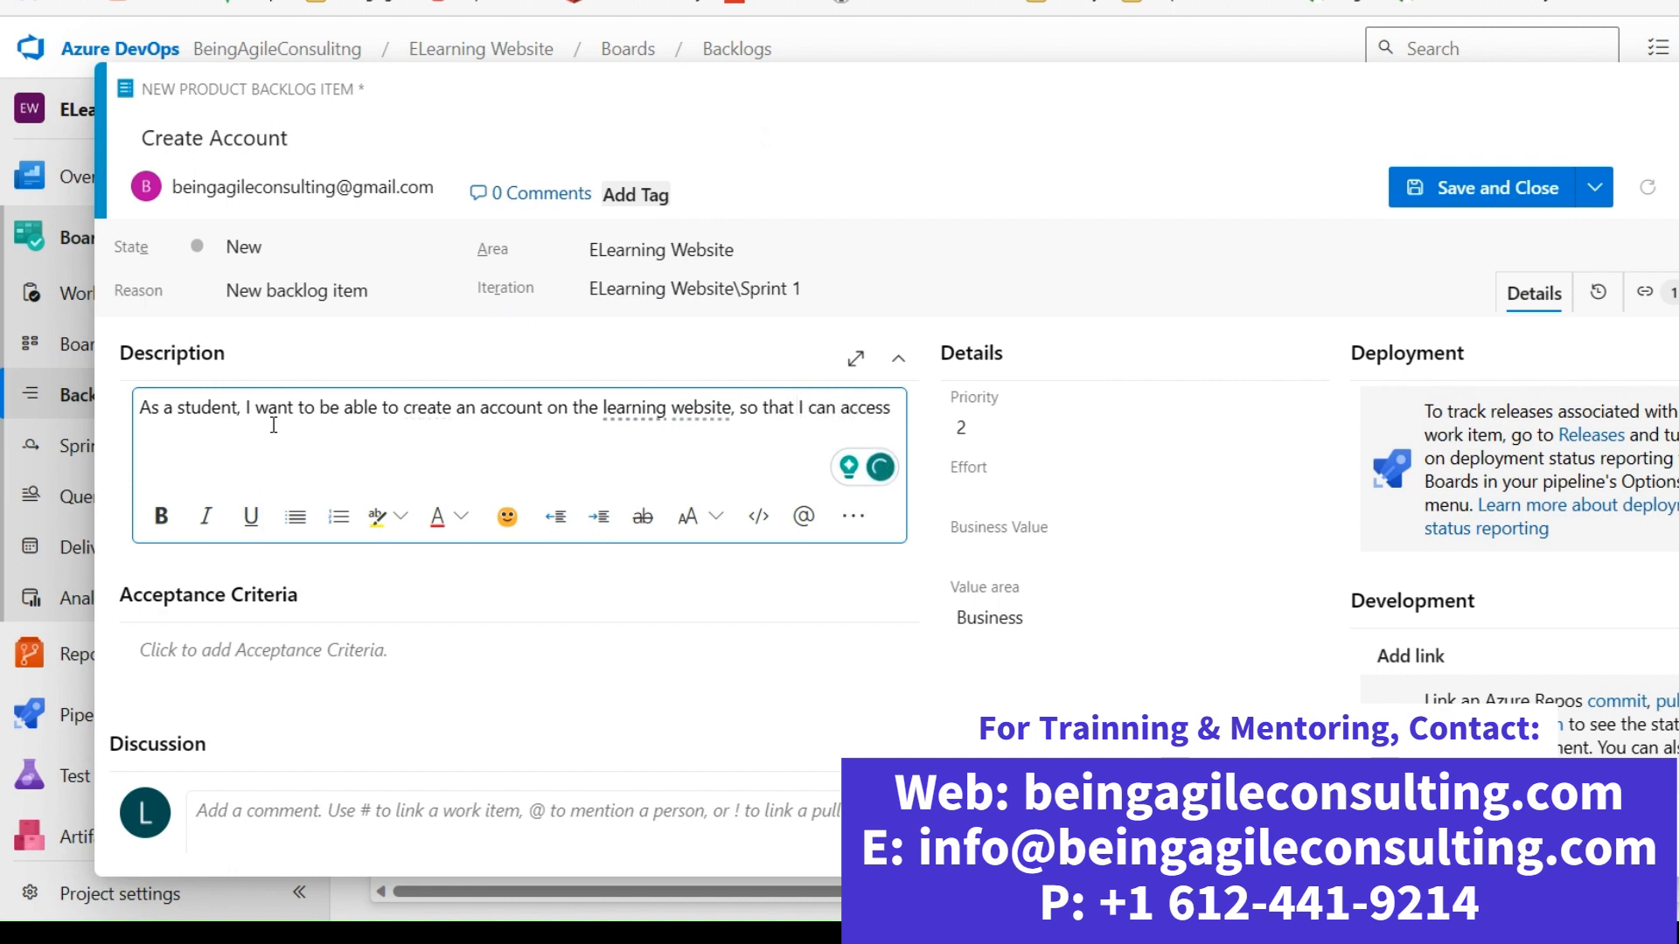
type("courses")
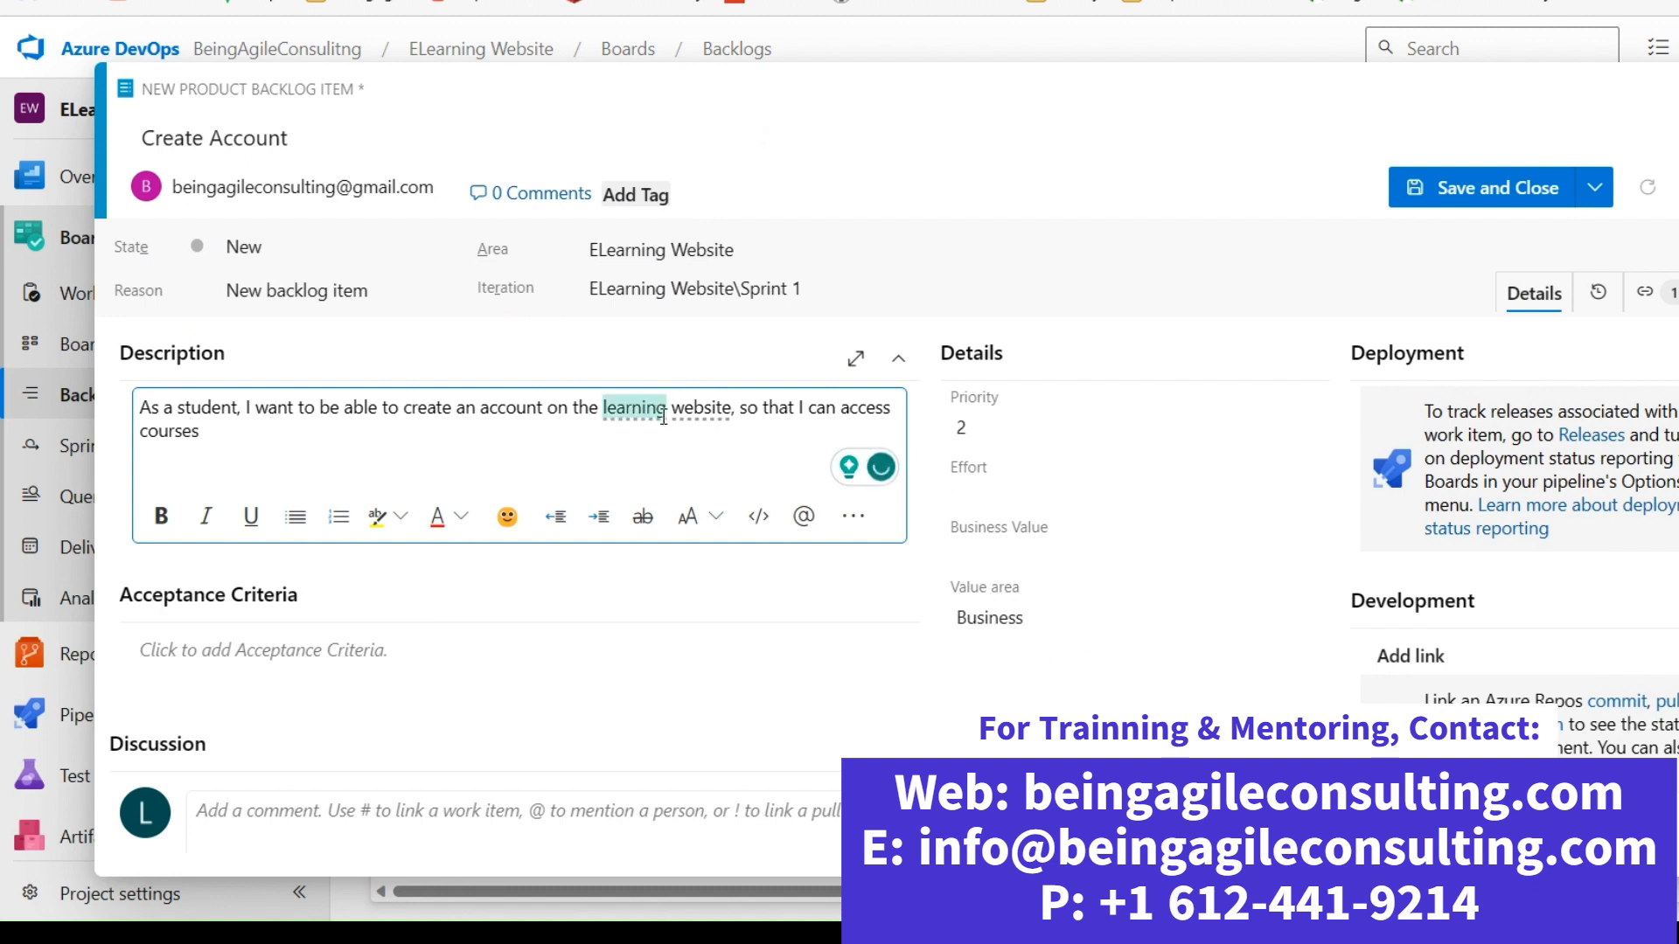
Accept the suggested correction that adds a period after "courses" at the end of the description
left_click(276, 647)
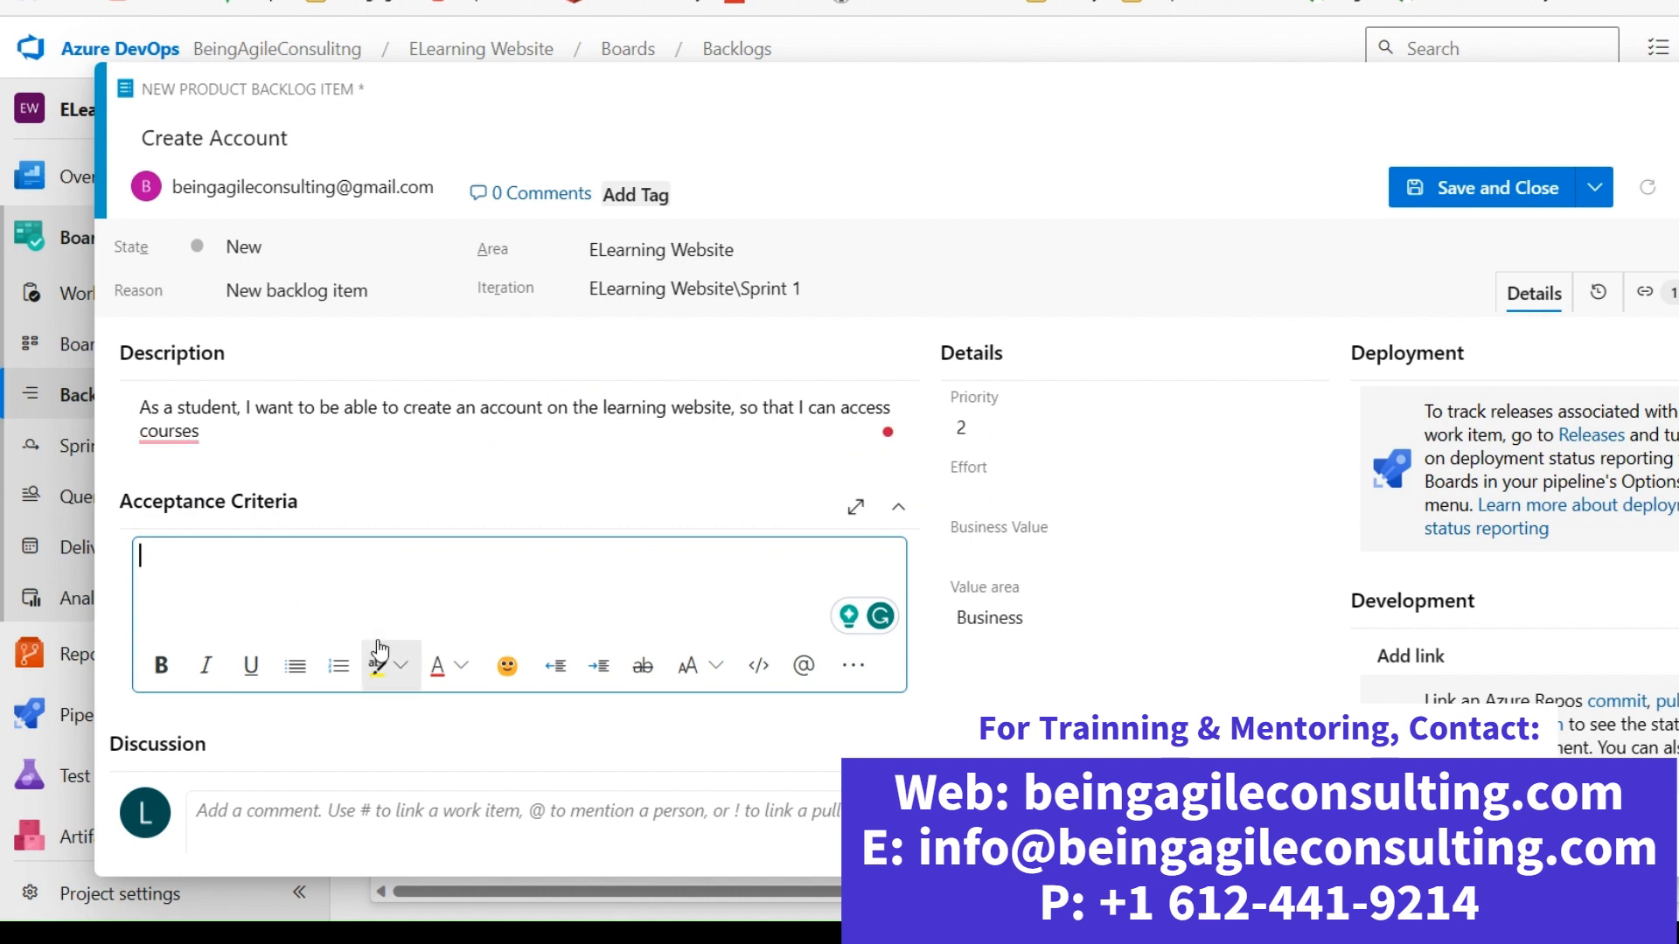
left_click(175, 431)
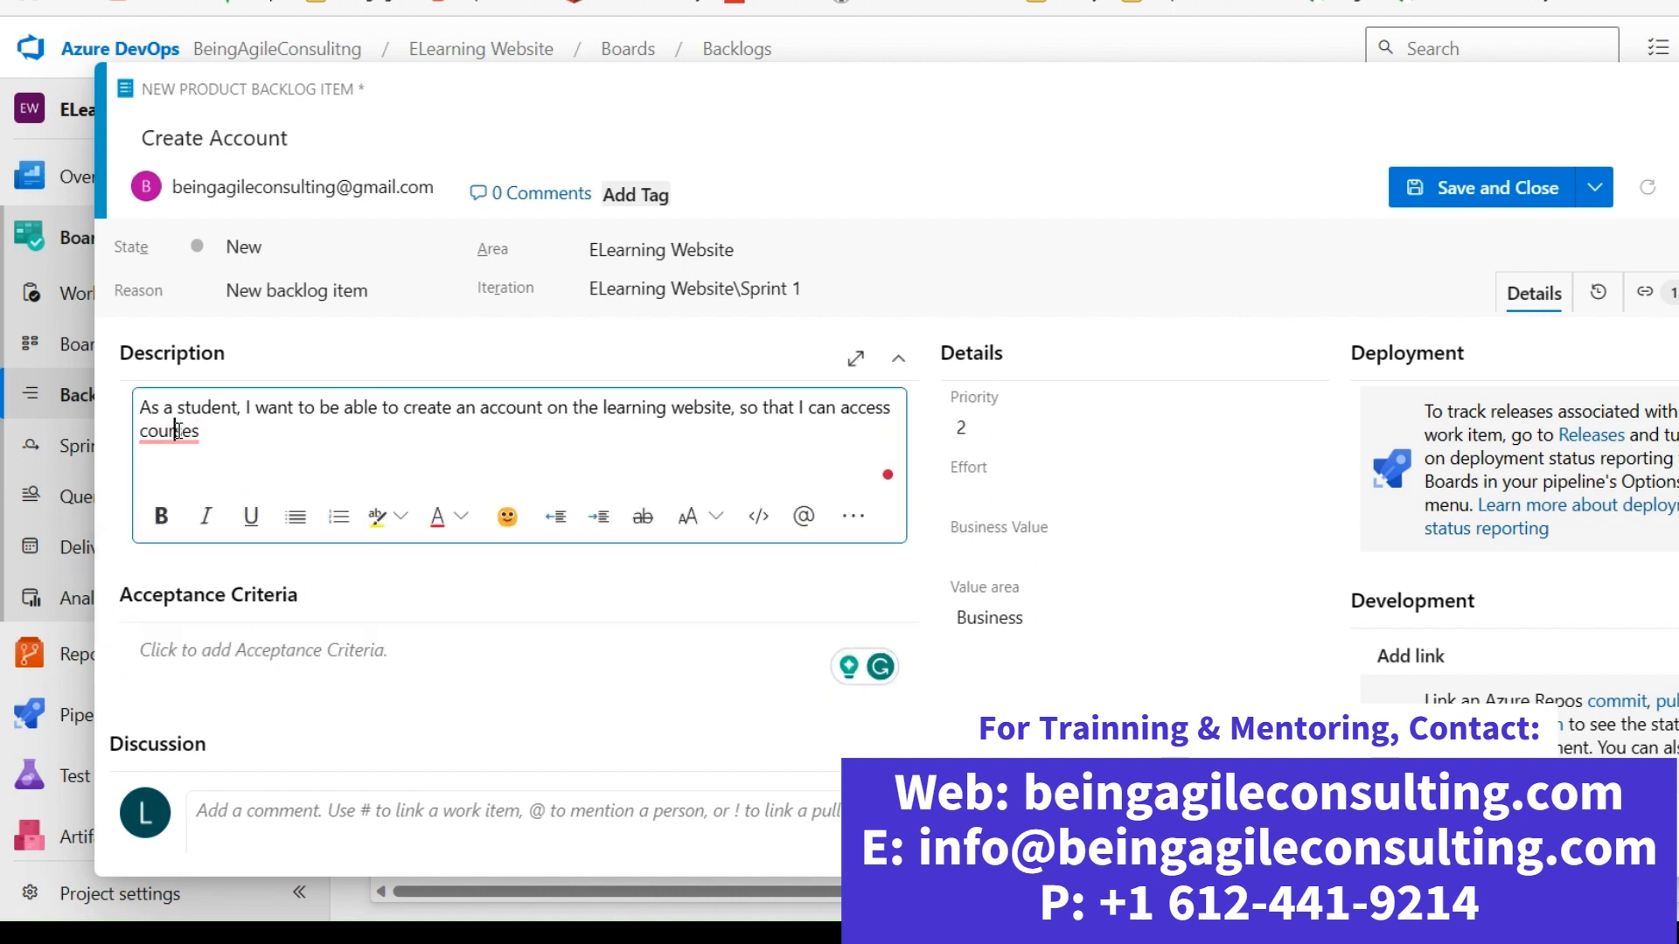
mouse_move(181, 431)
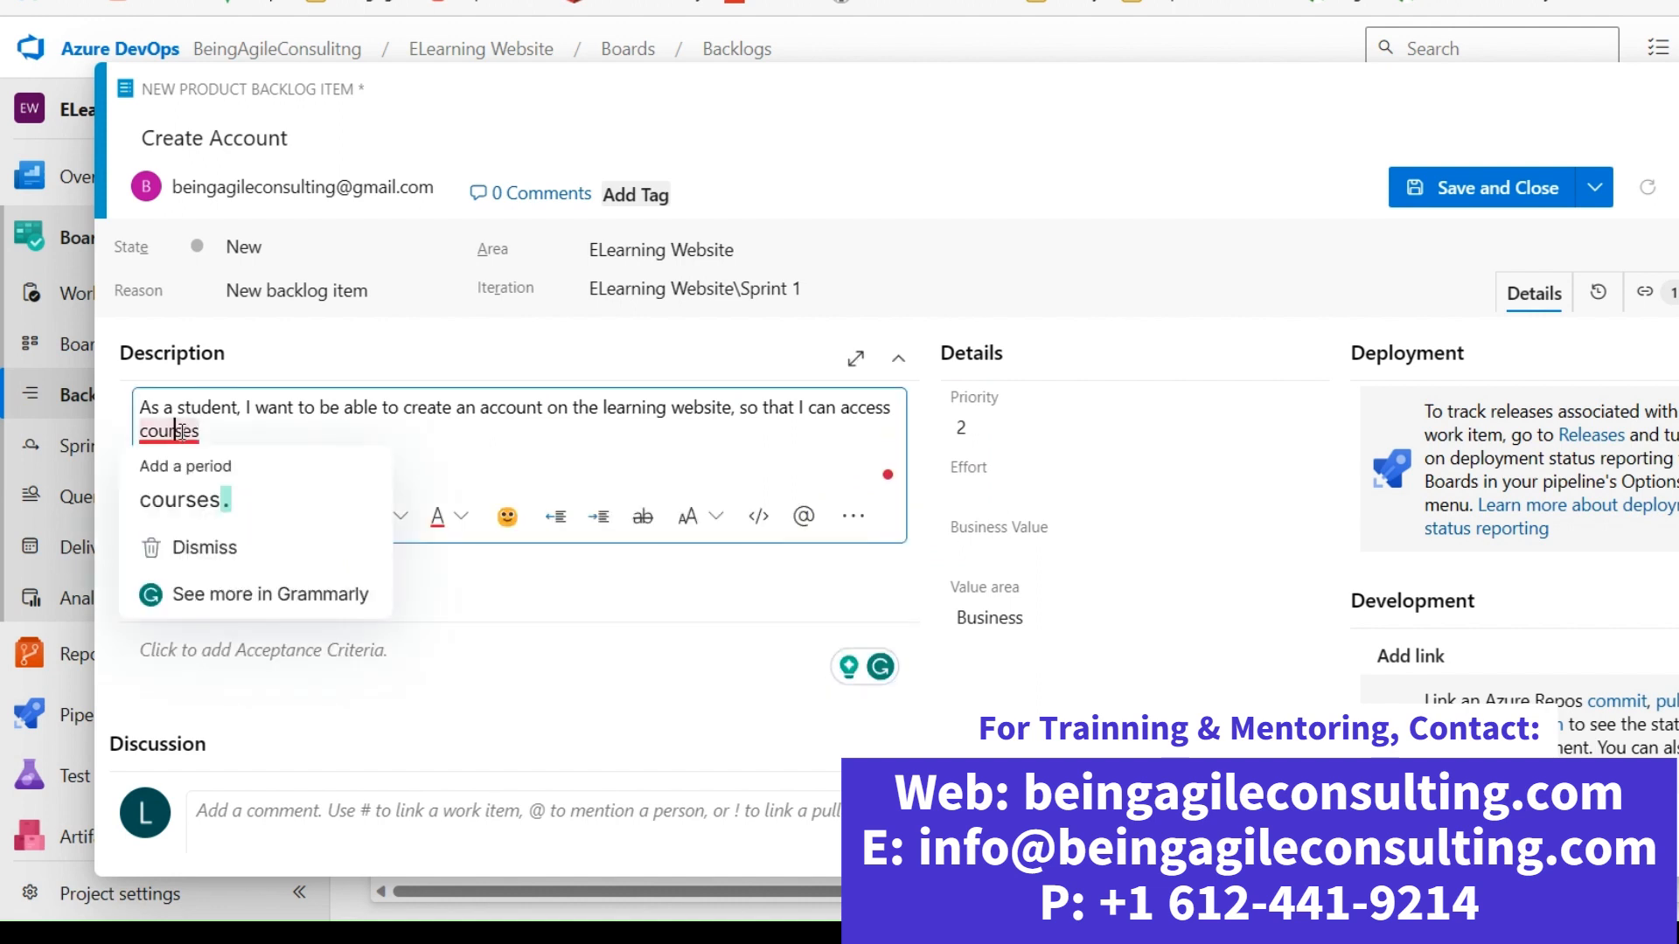
left_click(181, 503)
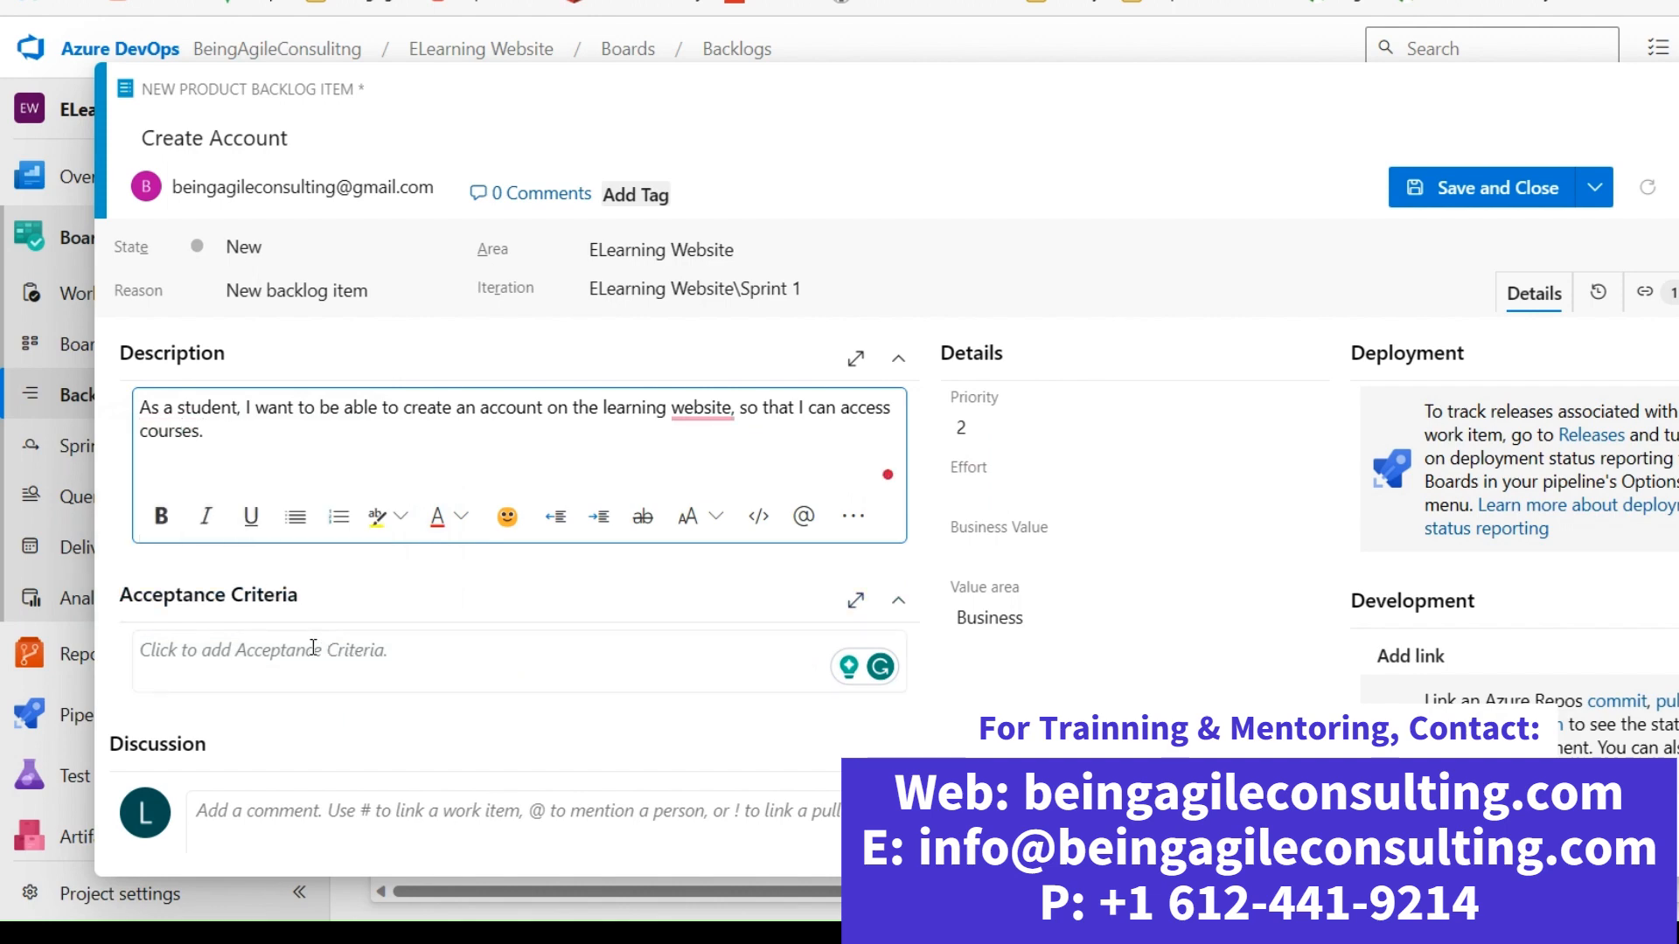
Look over the Acceptance Criteria and Discussion fields of the Create Account item
left_click(255, 649)
scroll(455, 608, "down", 2)
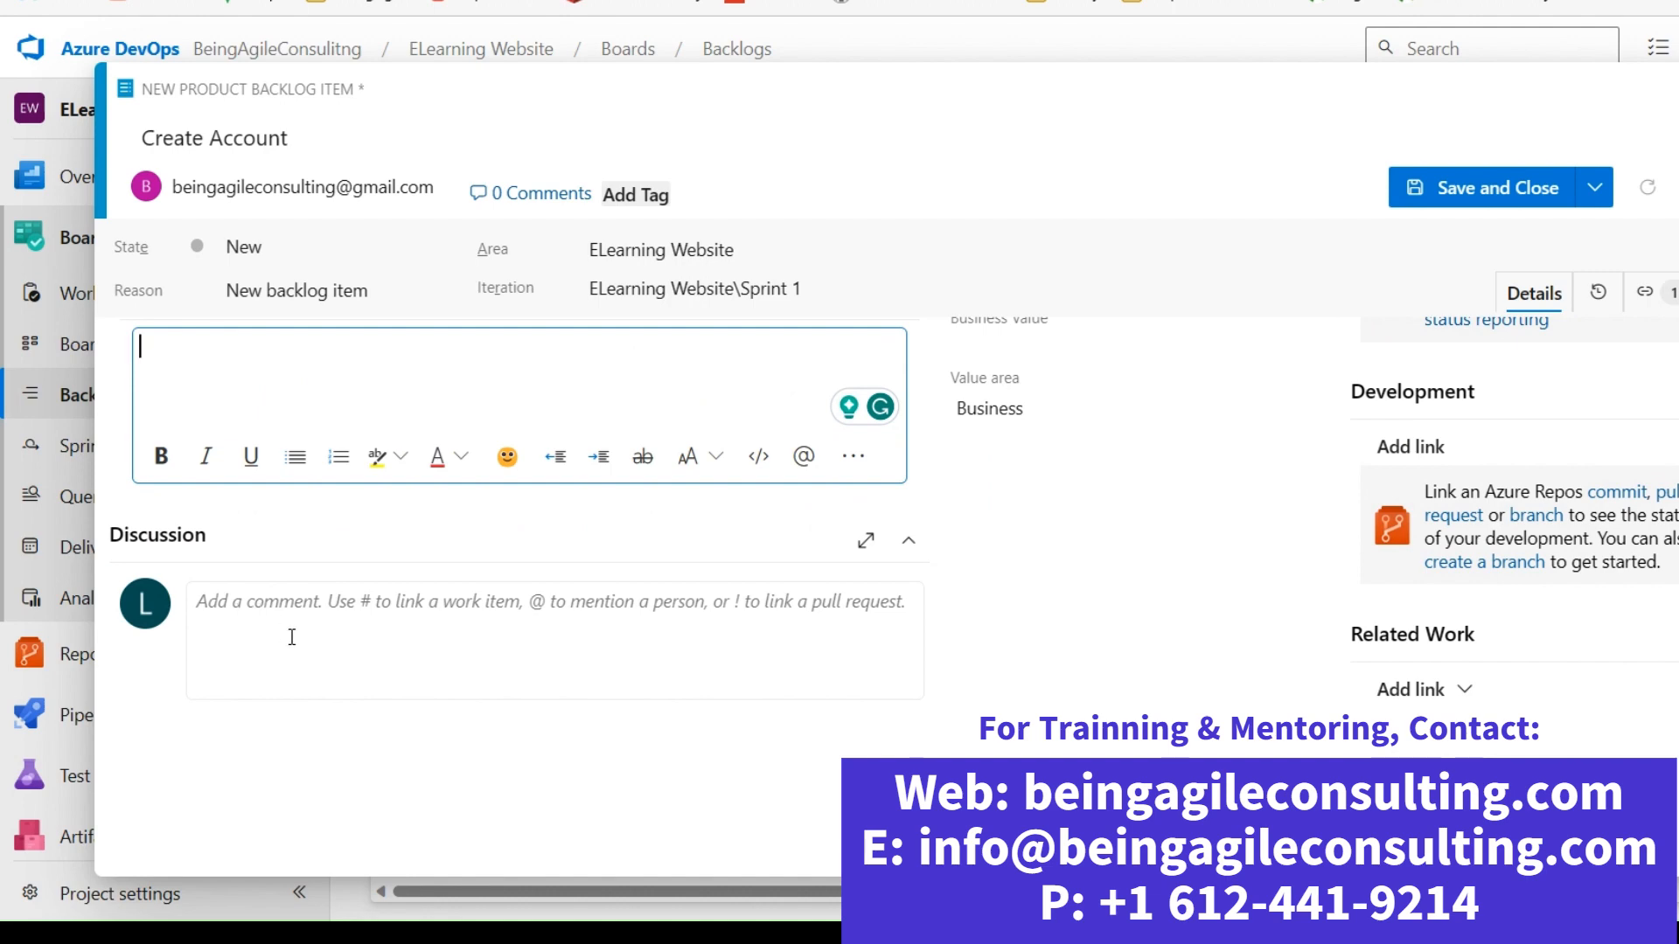
scroll(292, 637, "up", 1)
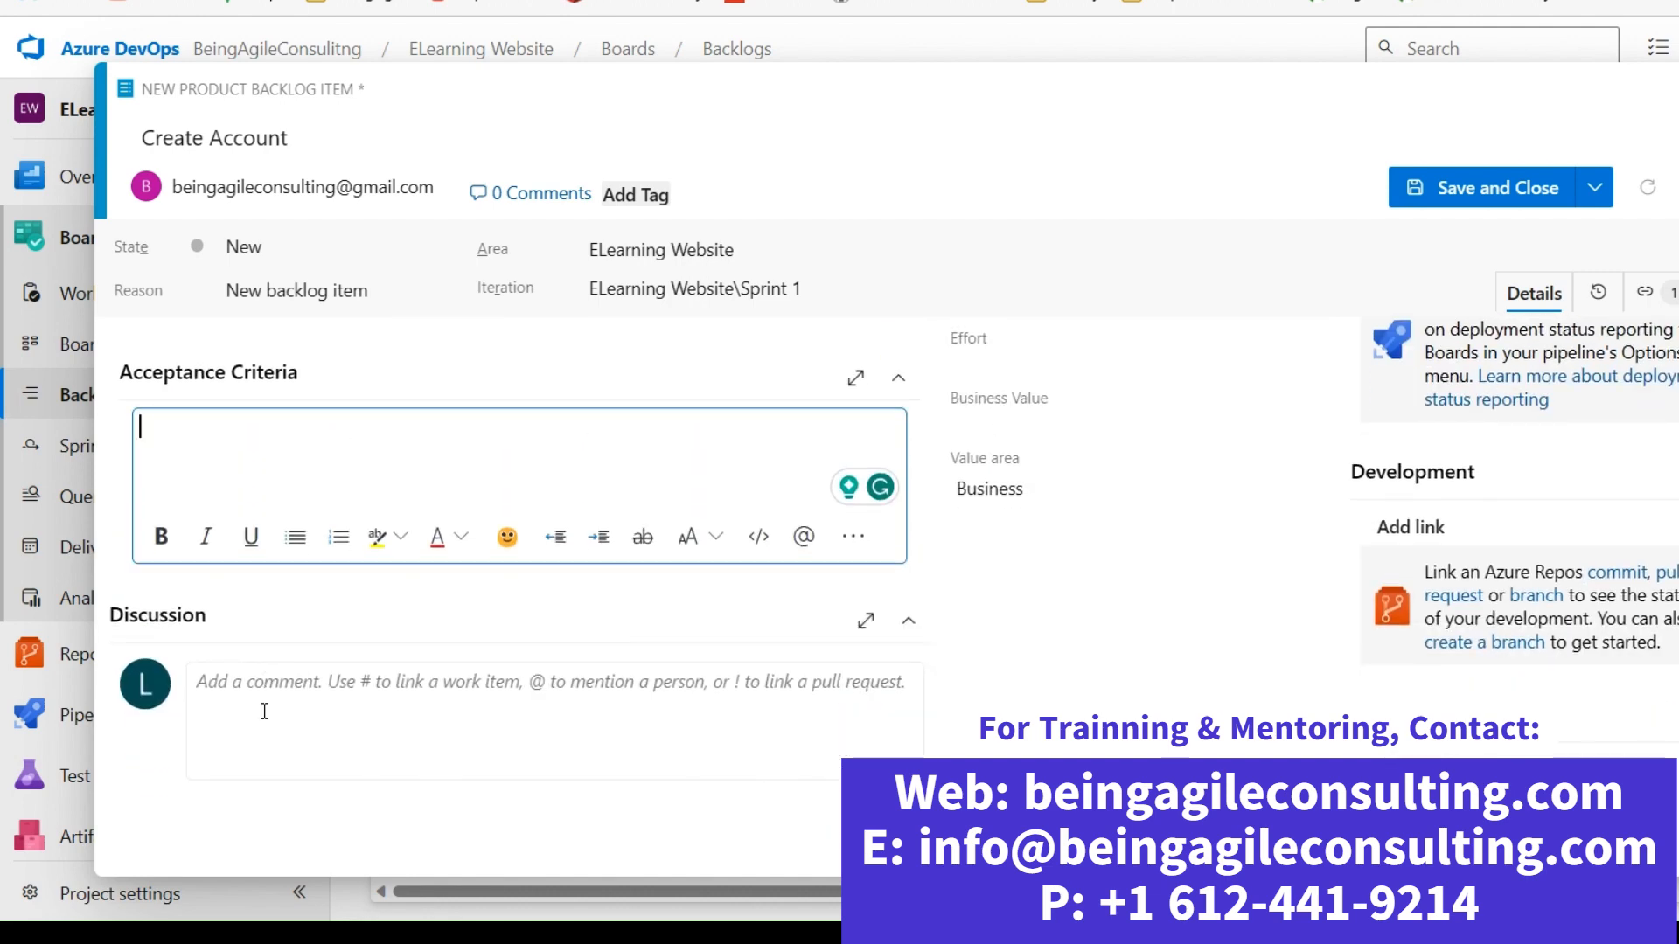
left_click(263, 708)
scroll(804, 599, "up", 2)
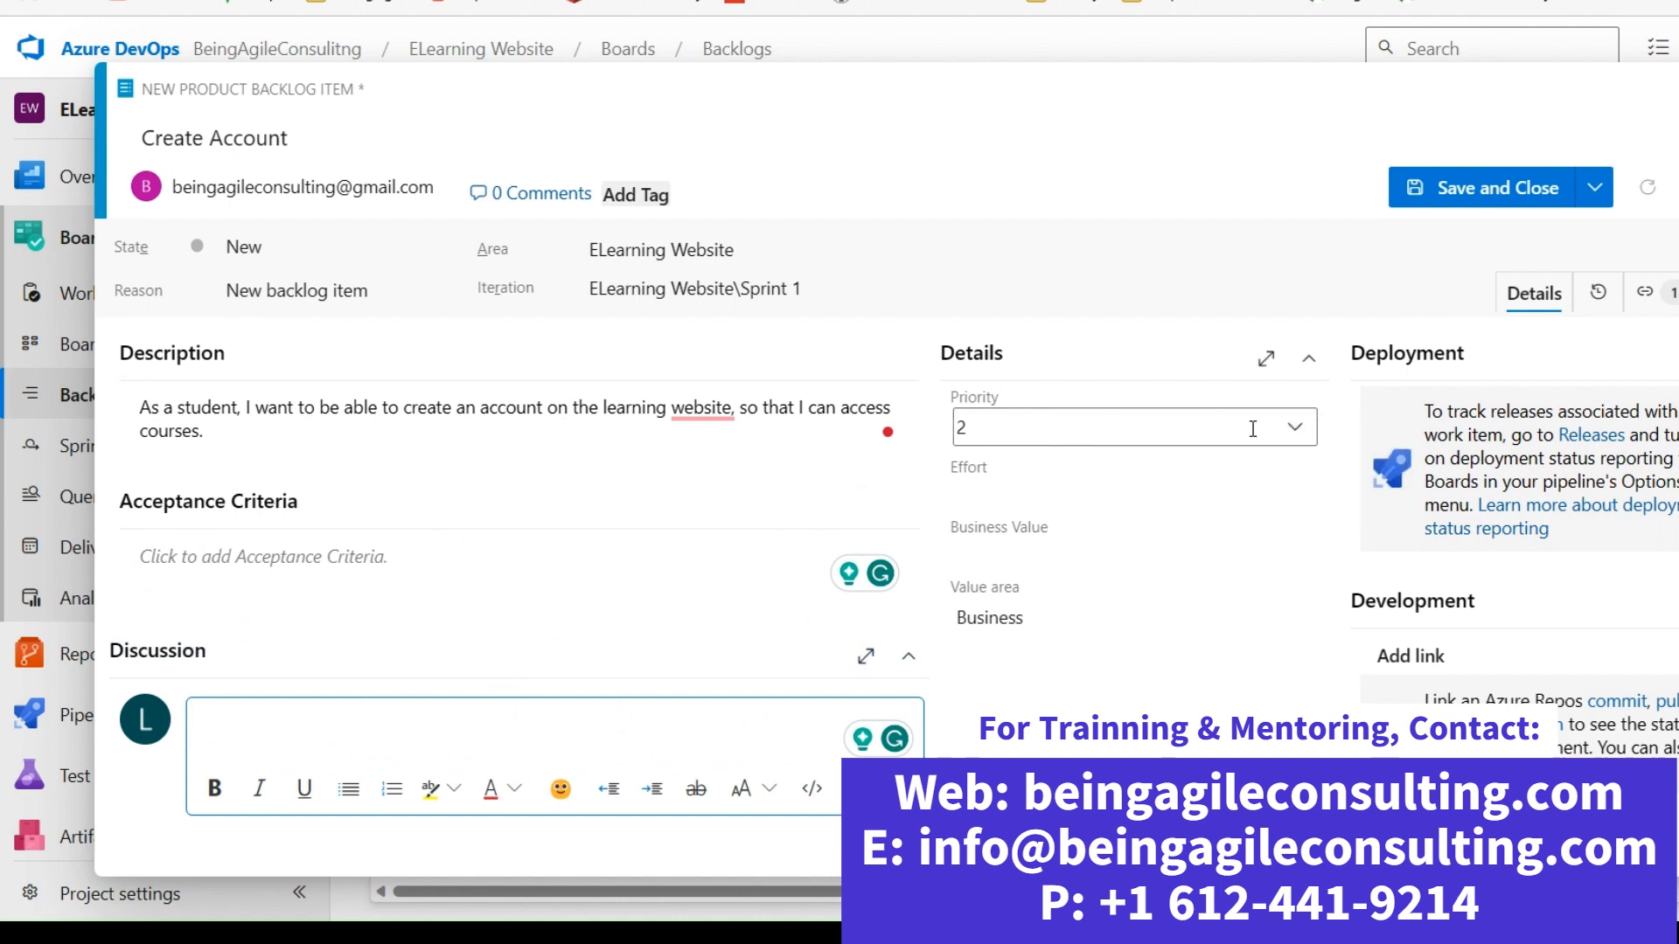
Set the Create Account item's priority to 1 and choose Business as its value area
left_click(1295, 429)
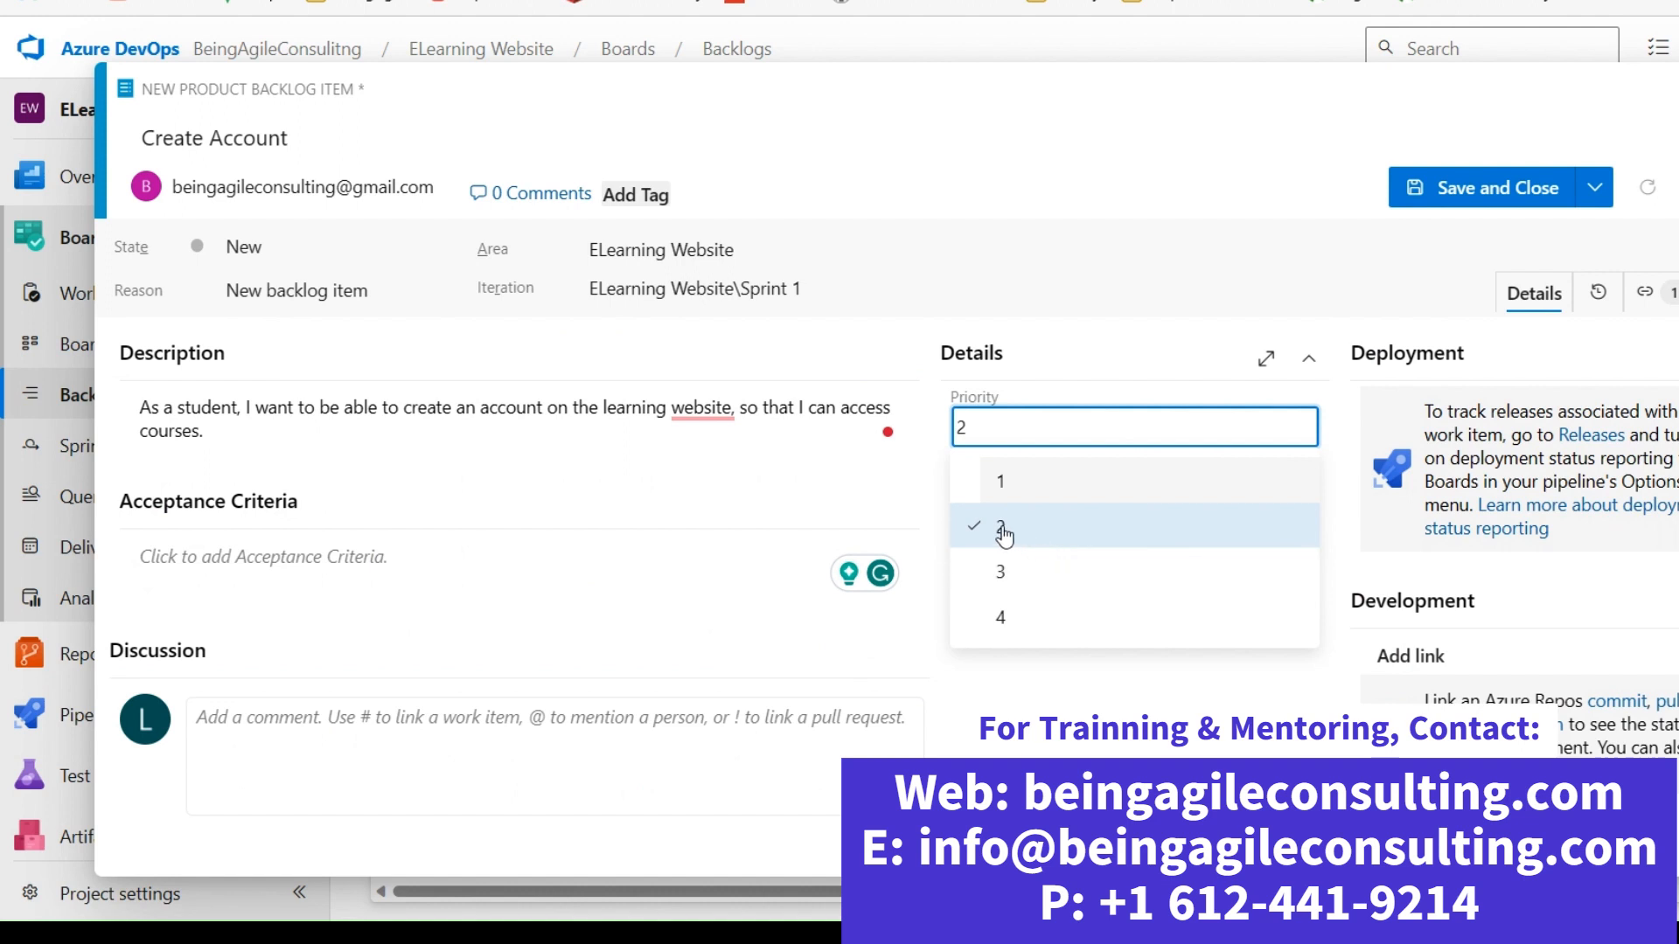
left_click(1028, 490)
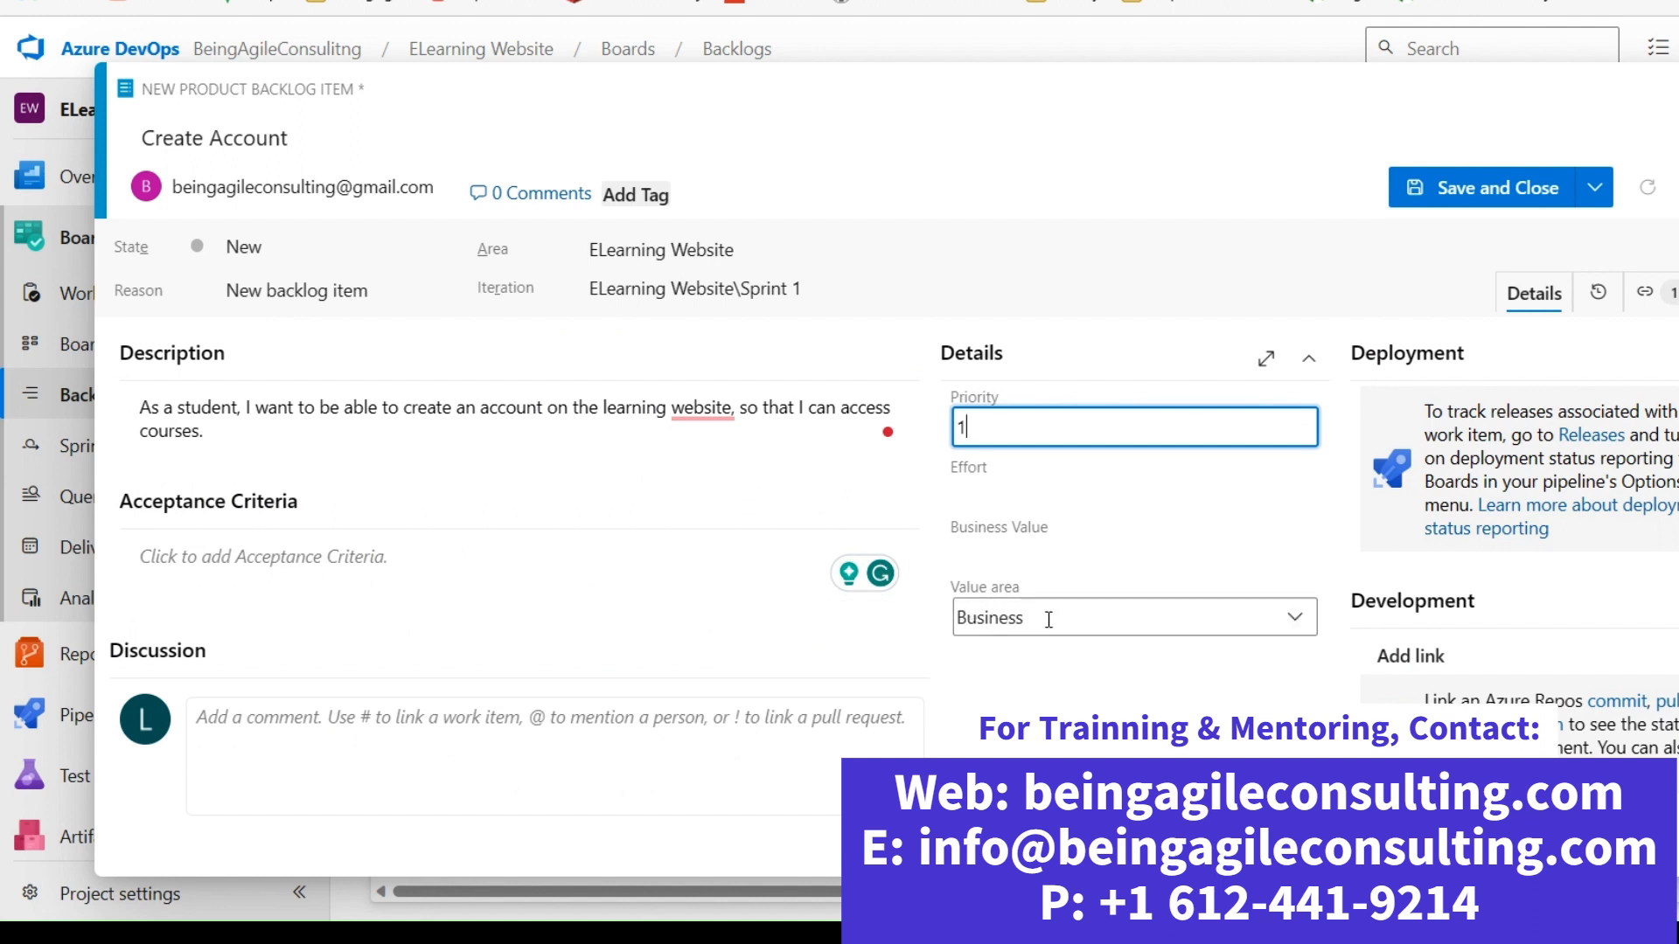
left_click(1293, 621)
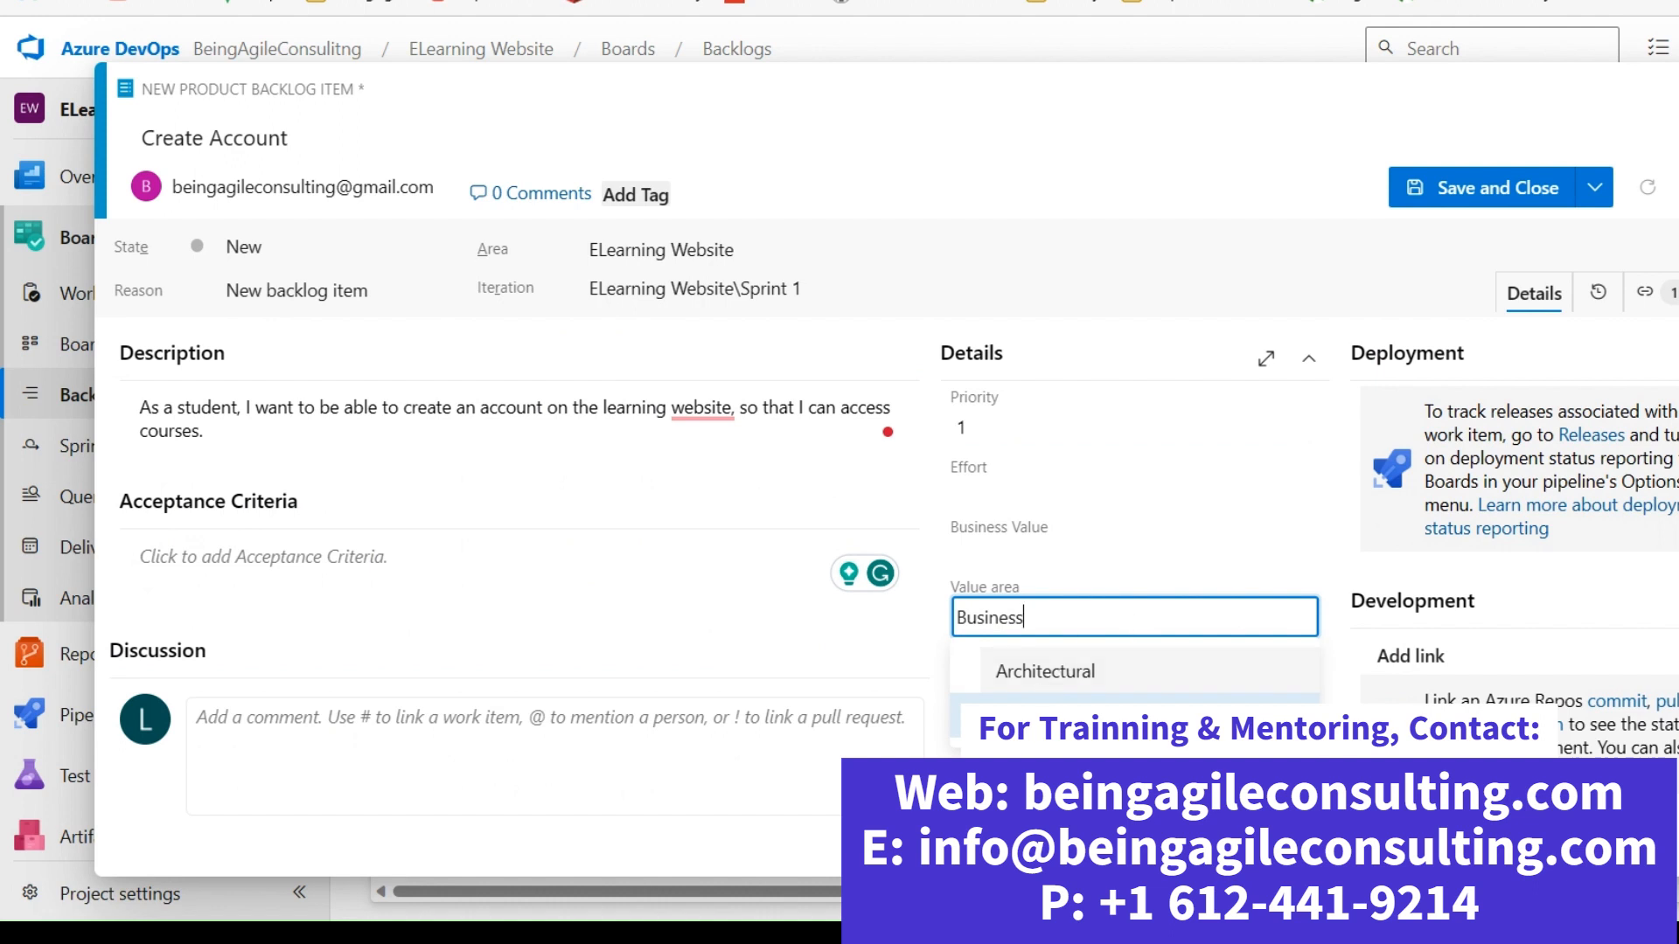
left_click(1031, 719)
Save and close the Create Account backlog item
scroll(1047, 621, "down", 3)
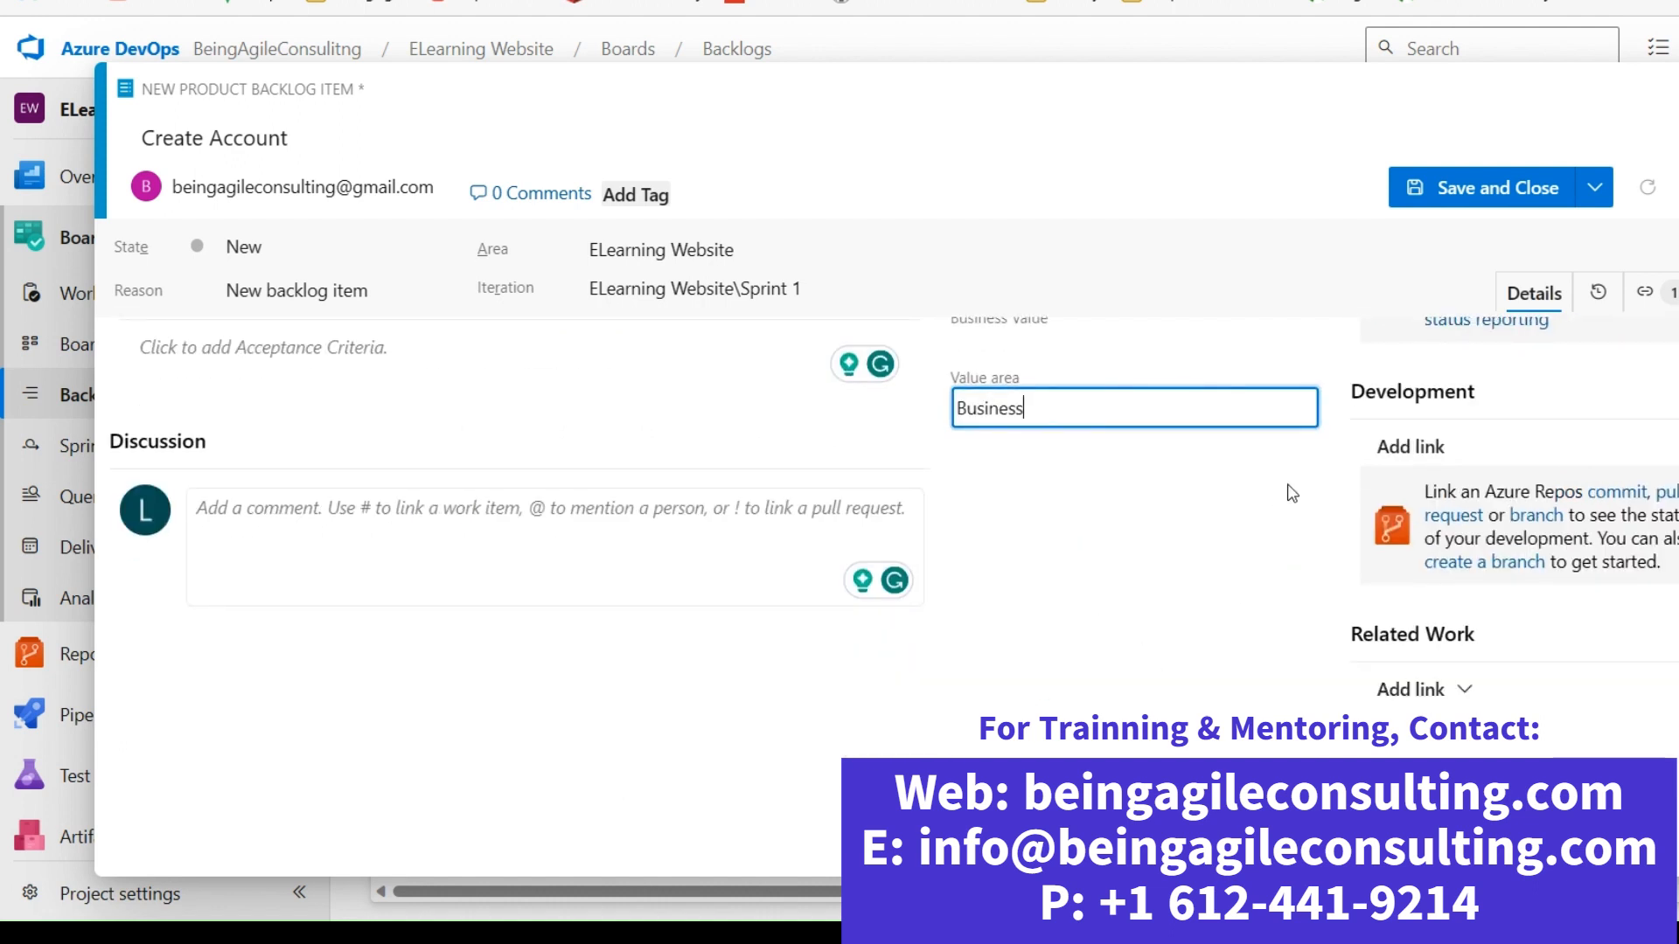
scroll(1300, 487, "up", 2)
scroll(1428, 419, "up", 1)
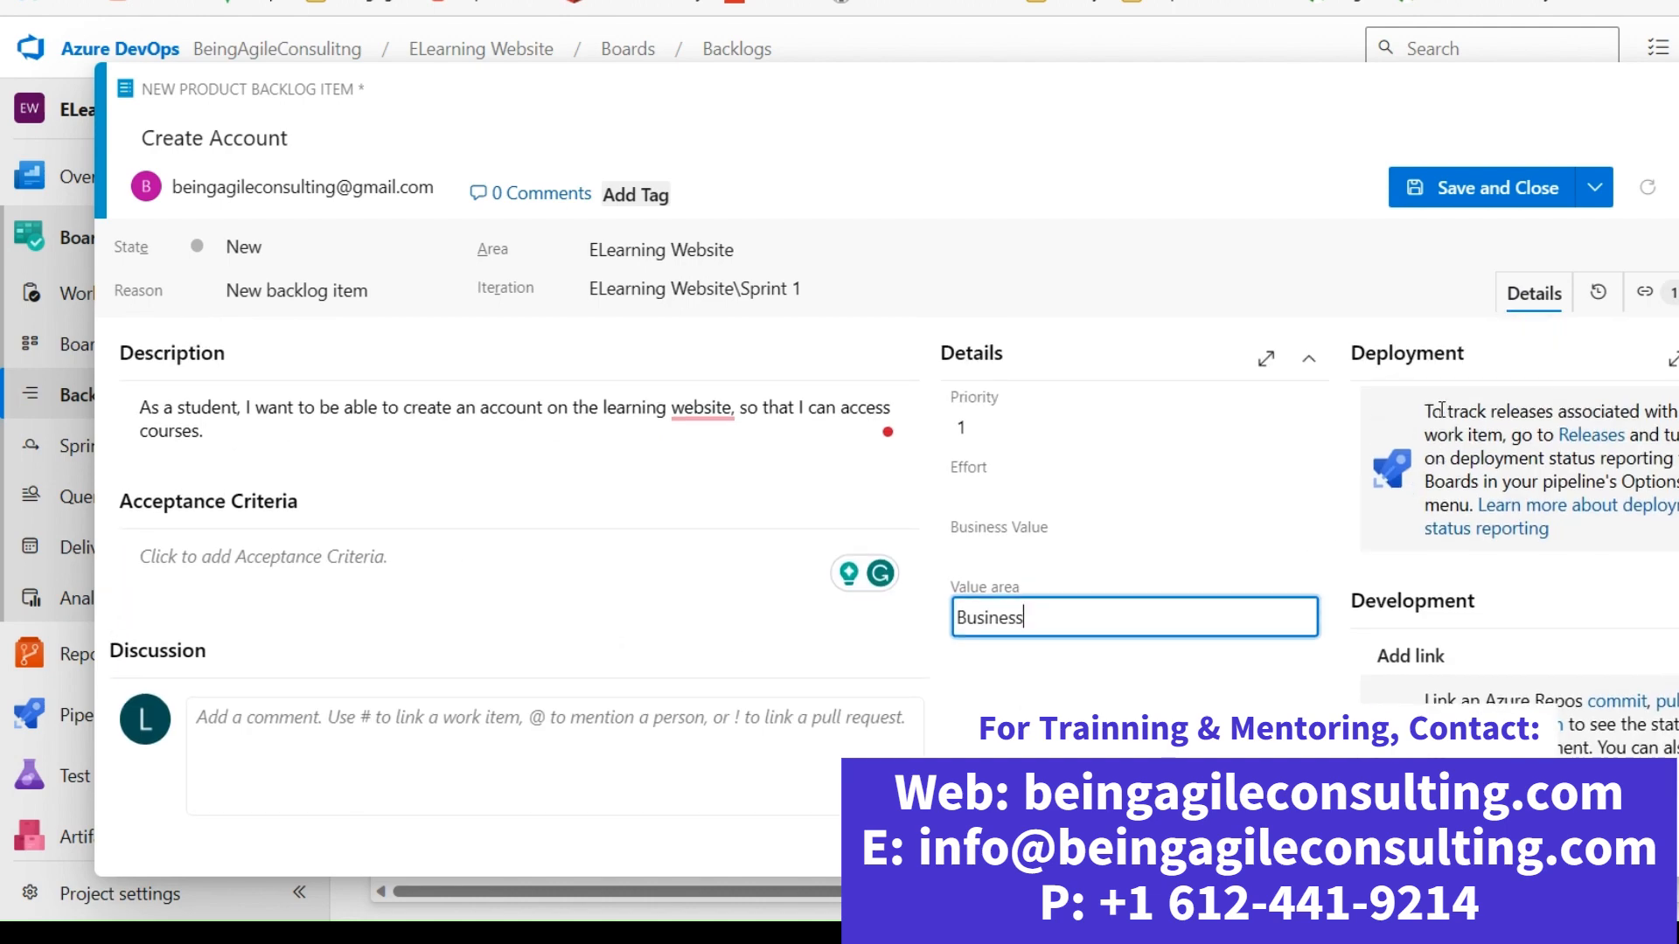
scroll(1451, 419, "down", 1)
scroll(1506, 376, "up", 1)
left_click(1489, 191)
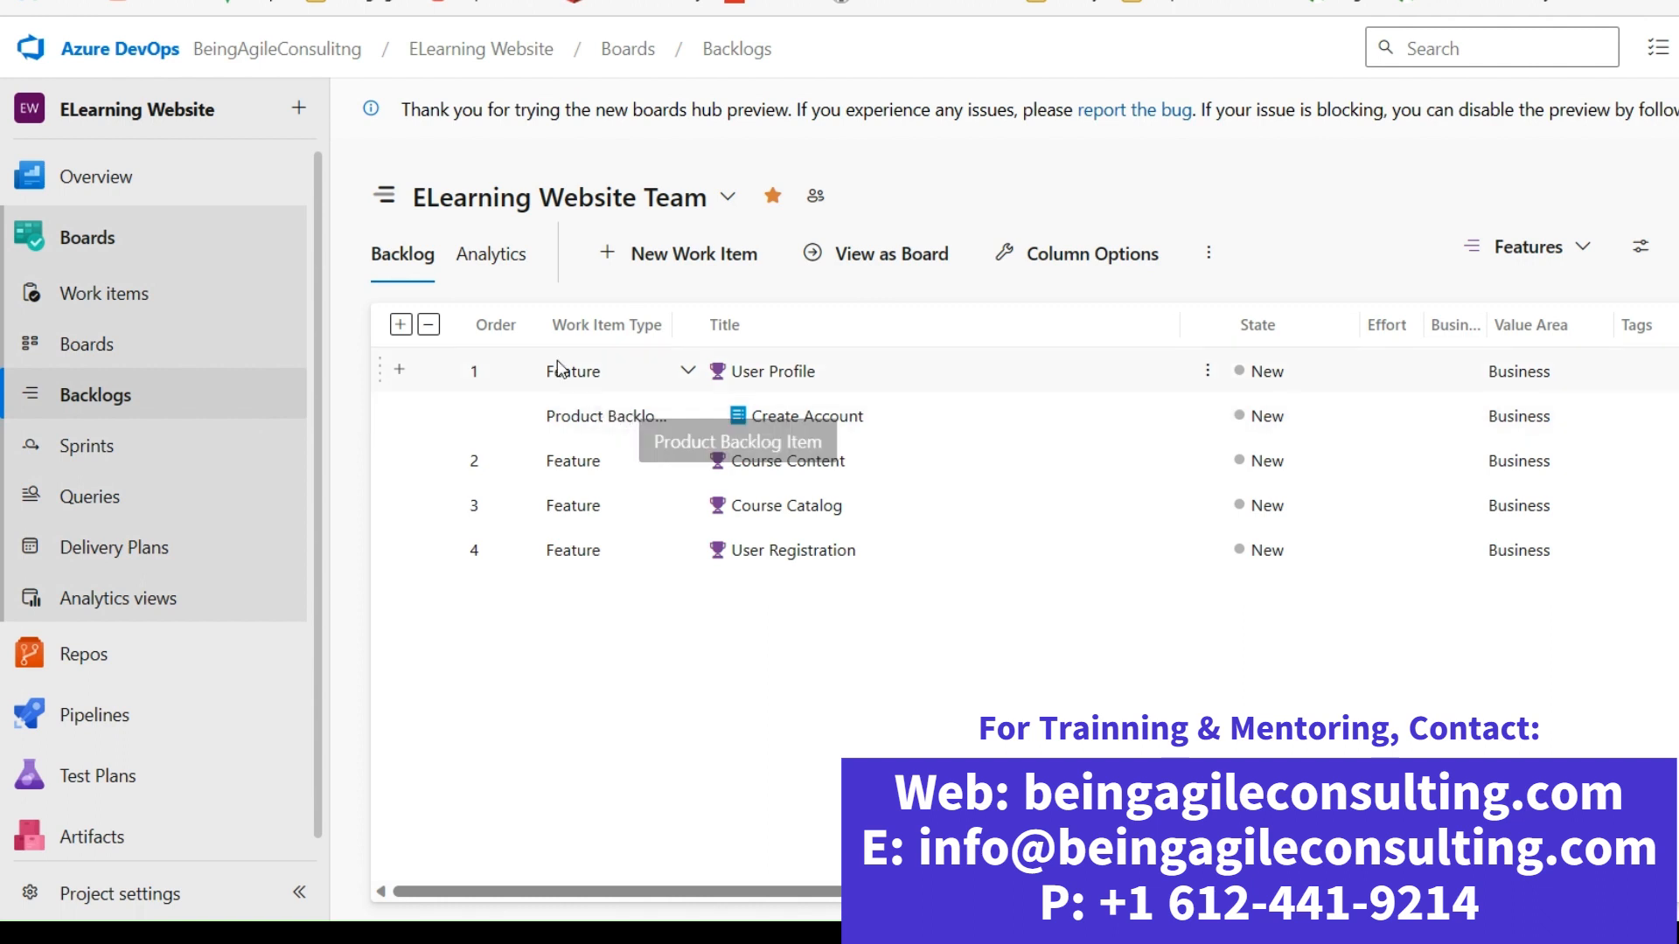
Start a new Product Backlog Item under the User Profile feature and title it "Account Log In"
left_click(399, 371)
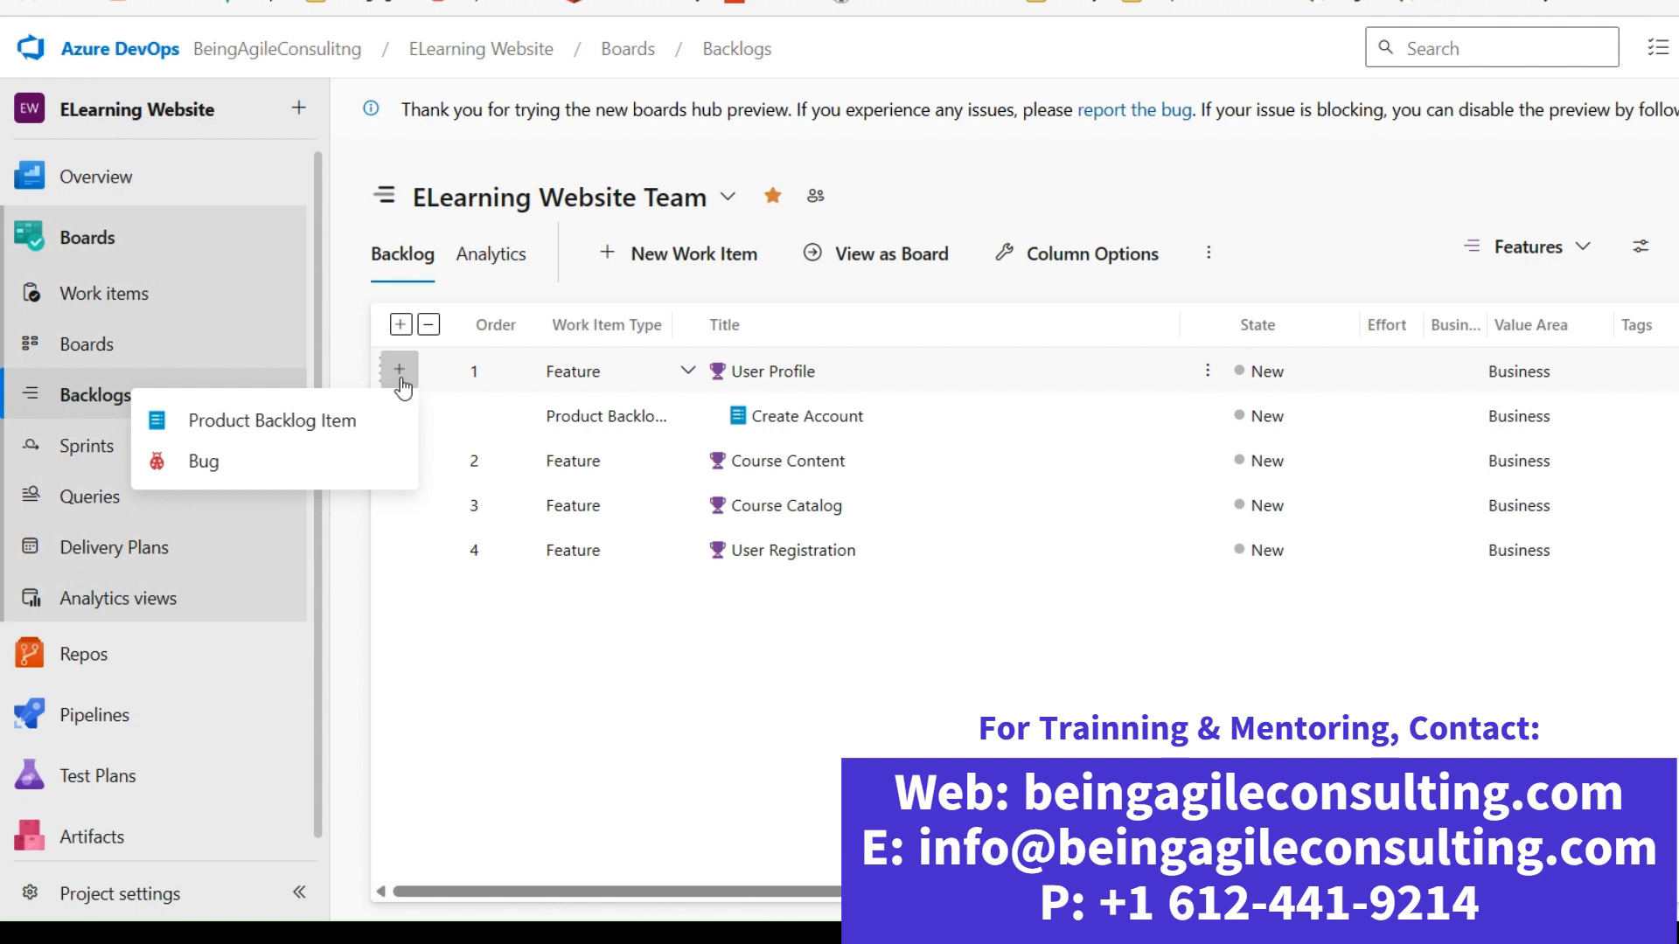
left_click(236, 423)
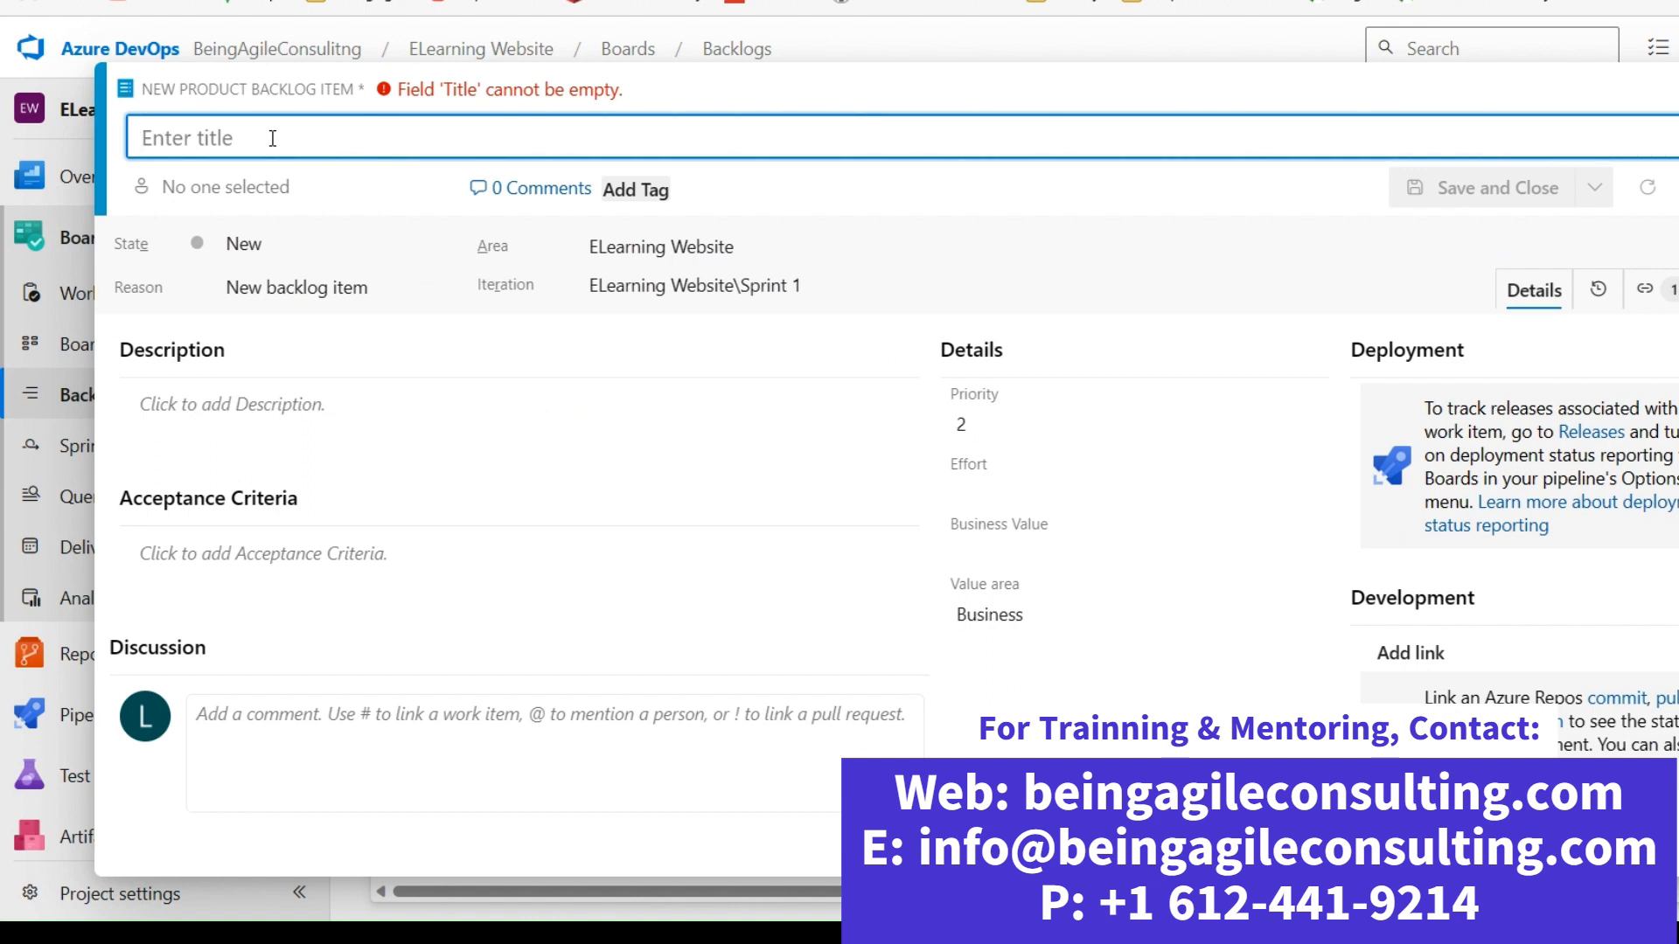
type("Account")
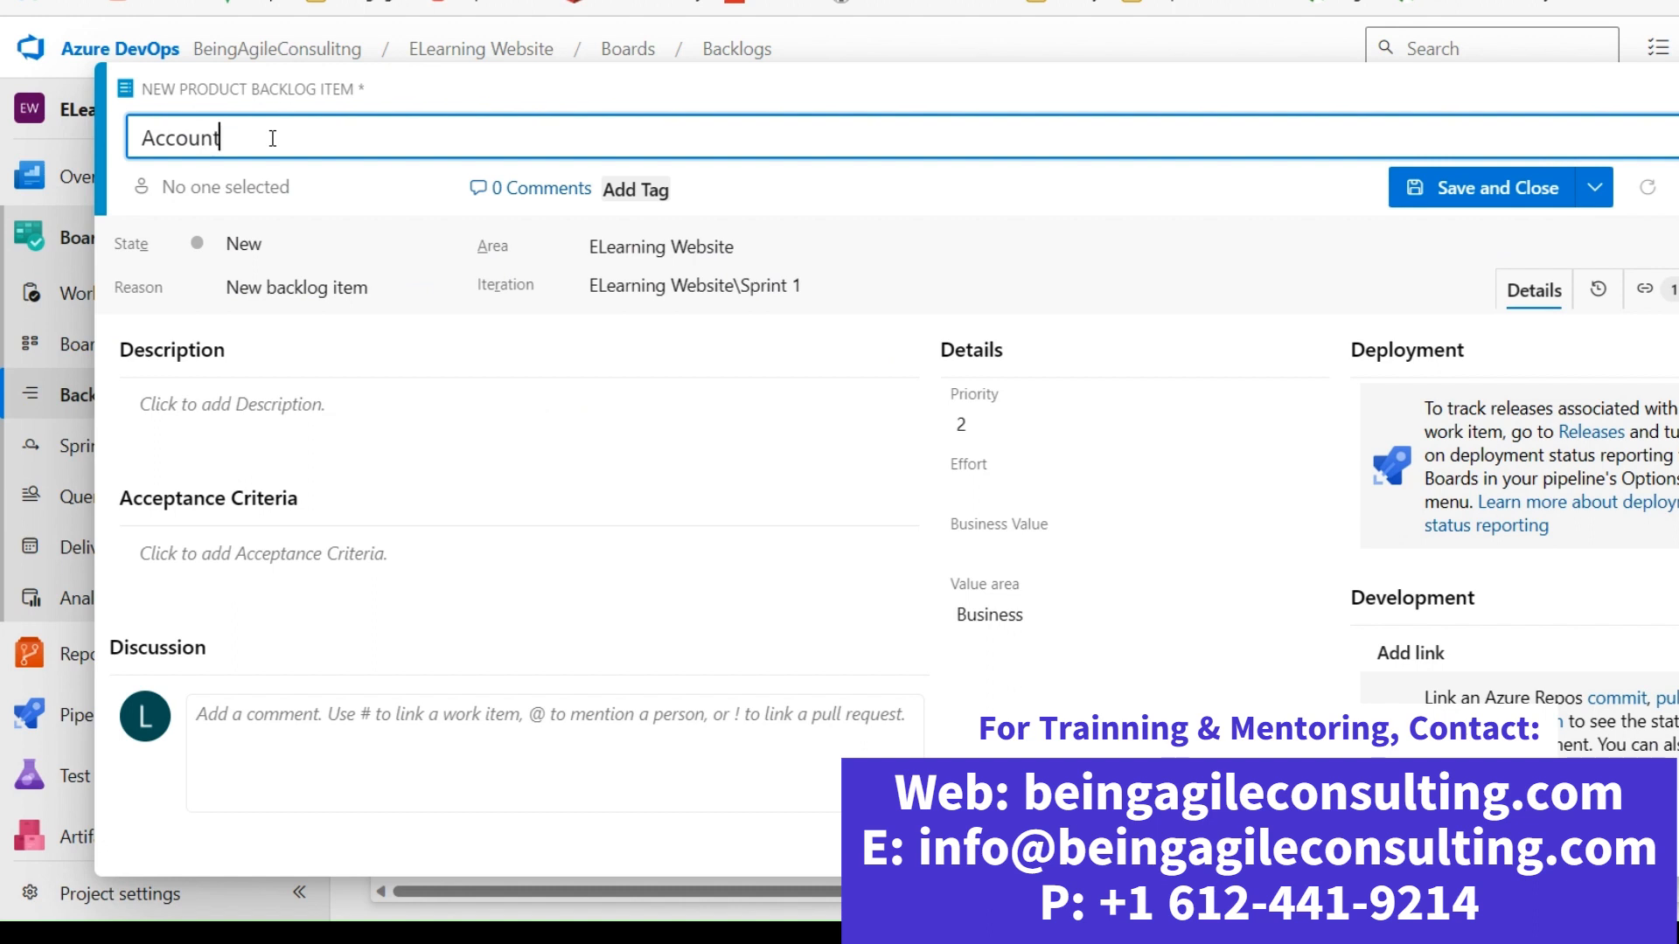
type(" Log In")
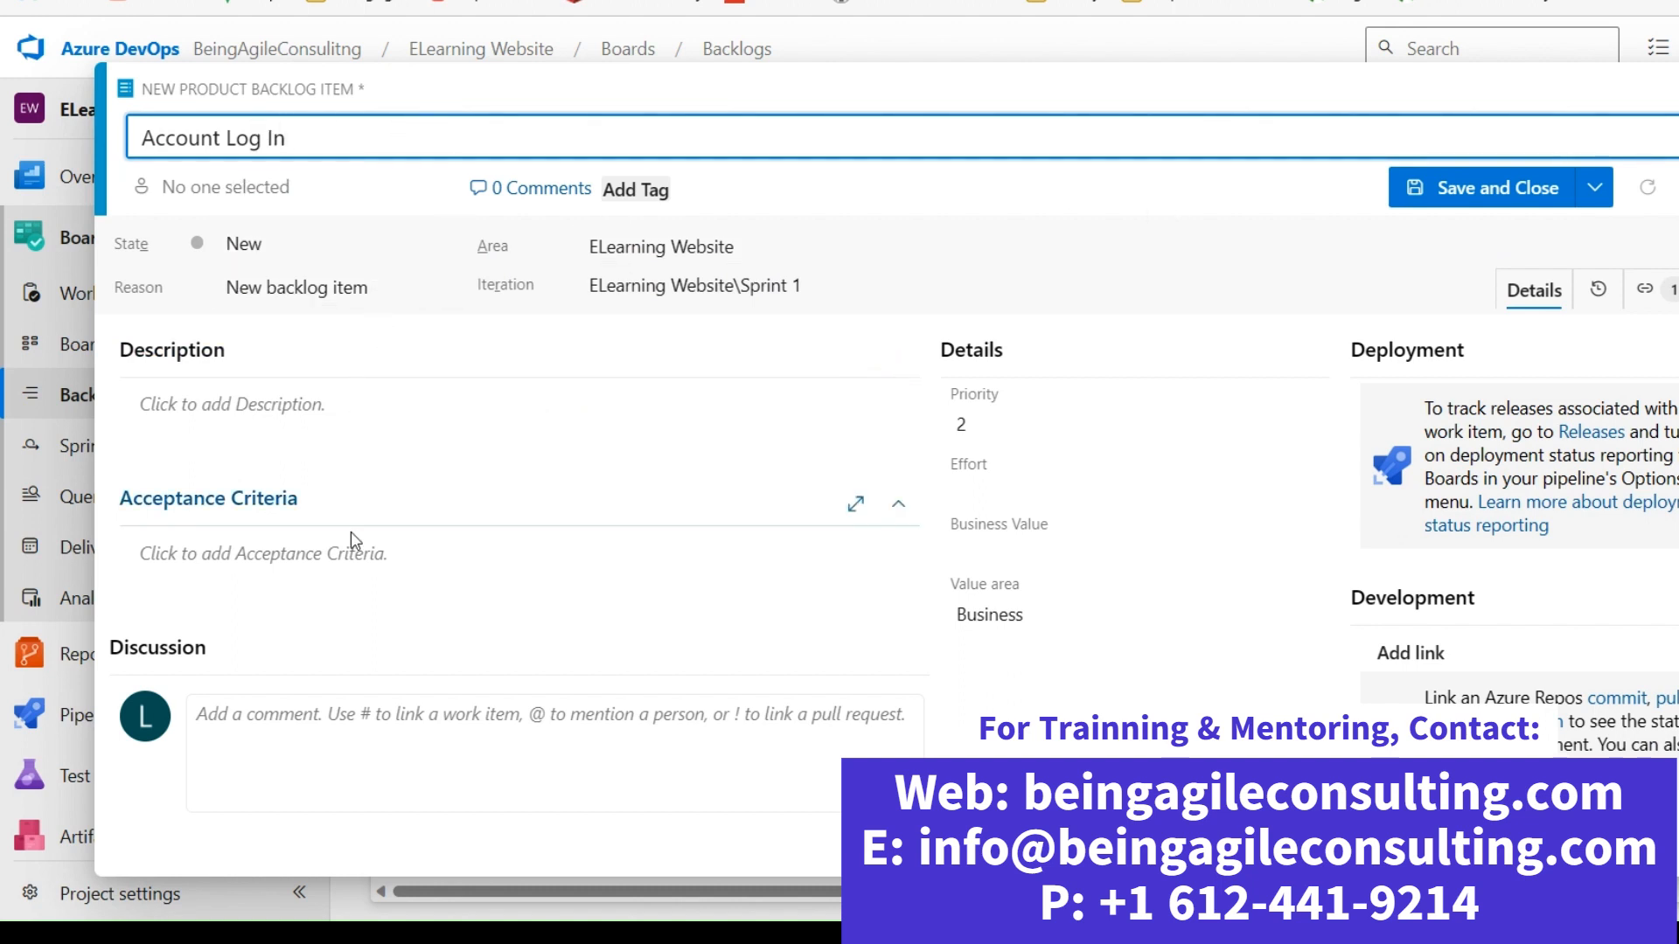
Save and close the Account Log In backlog item
scroll(350, 531, "down", 1)
scroll(396, 540, "up", 1)
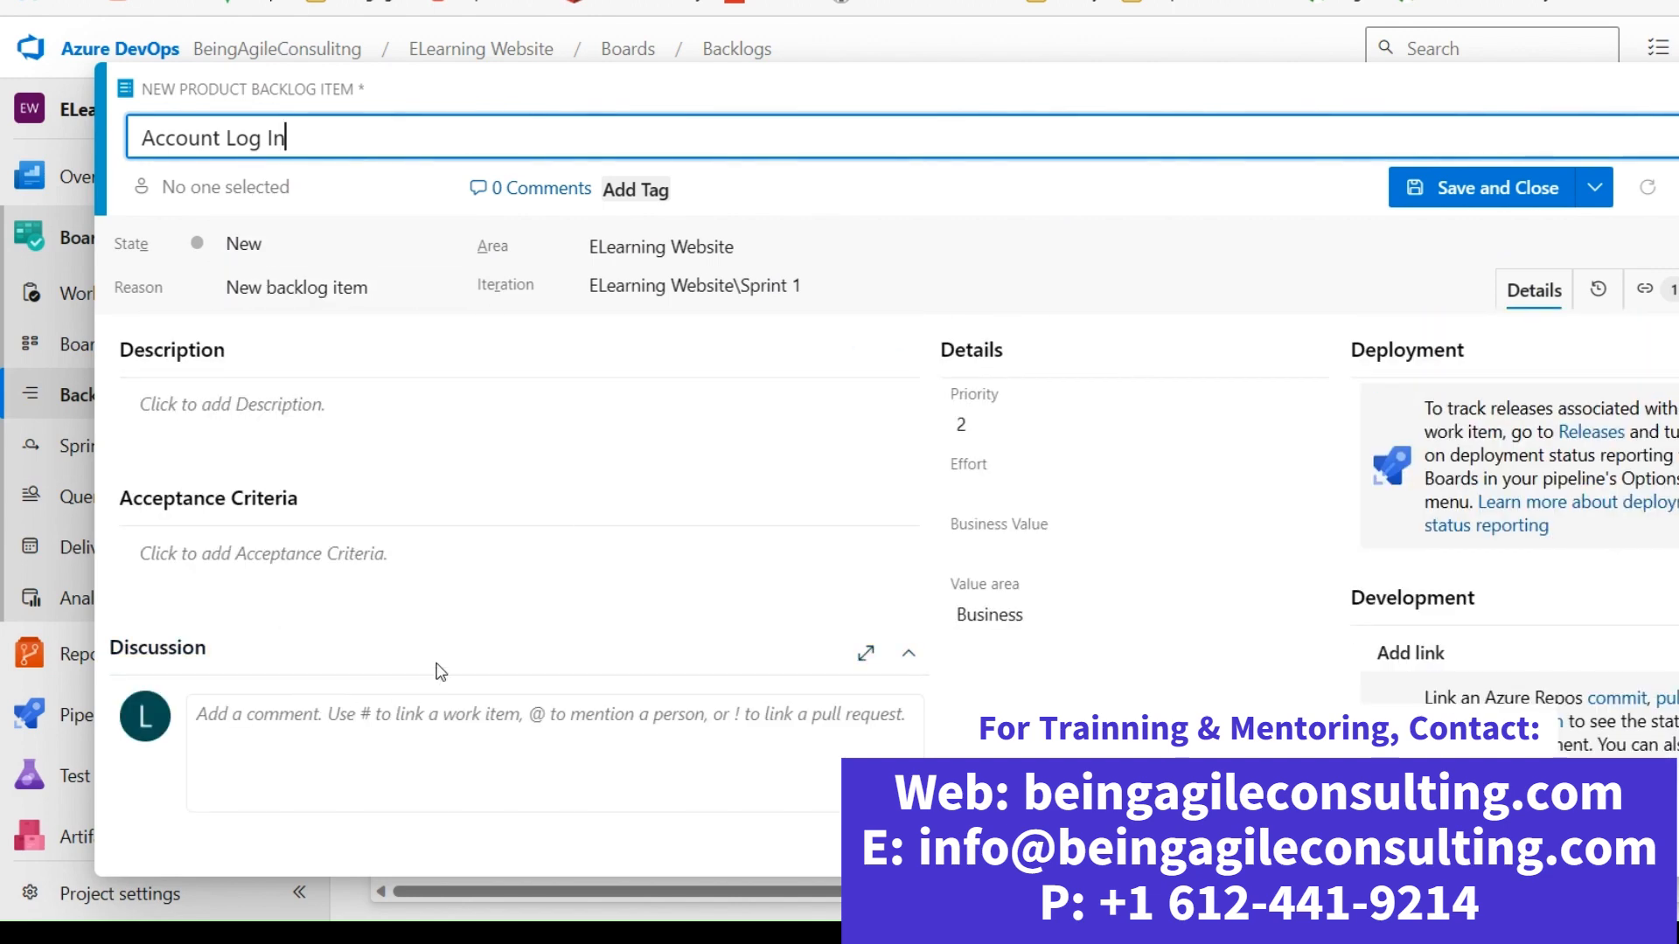
scroll(542, 610, "down", 2)
scroll(542, 577, "up", 2)
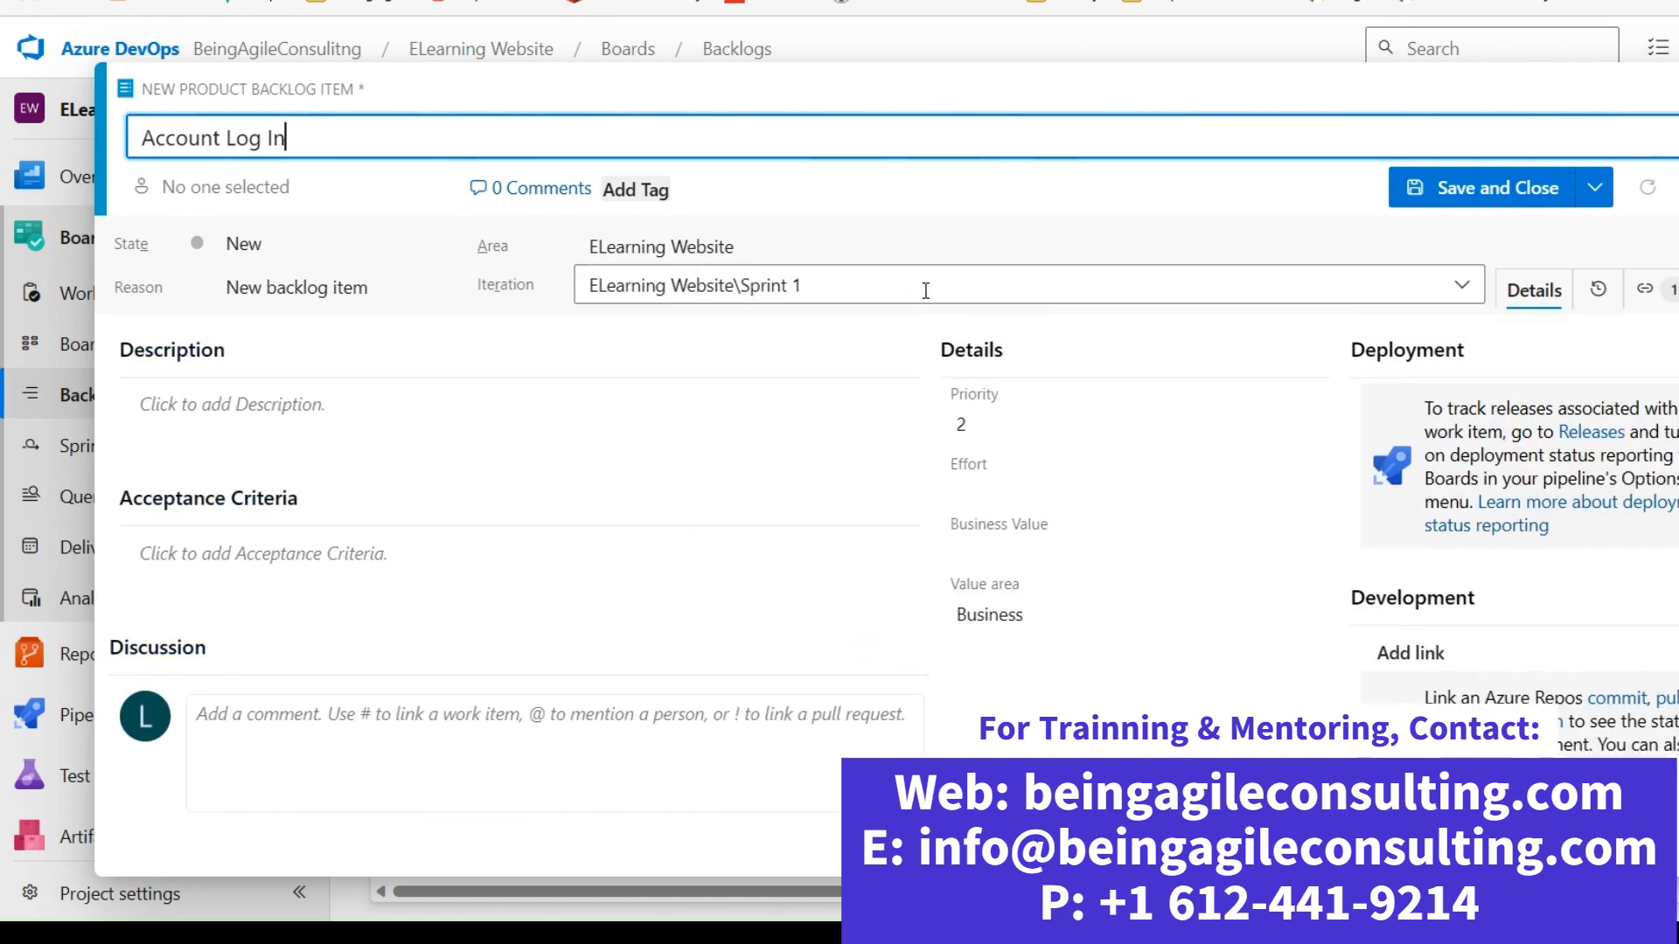
scroll(675, 697, "down", 2)
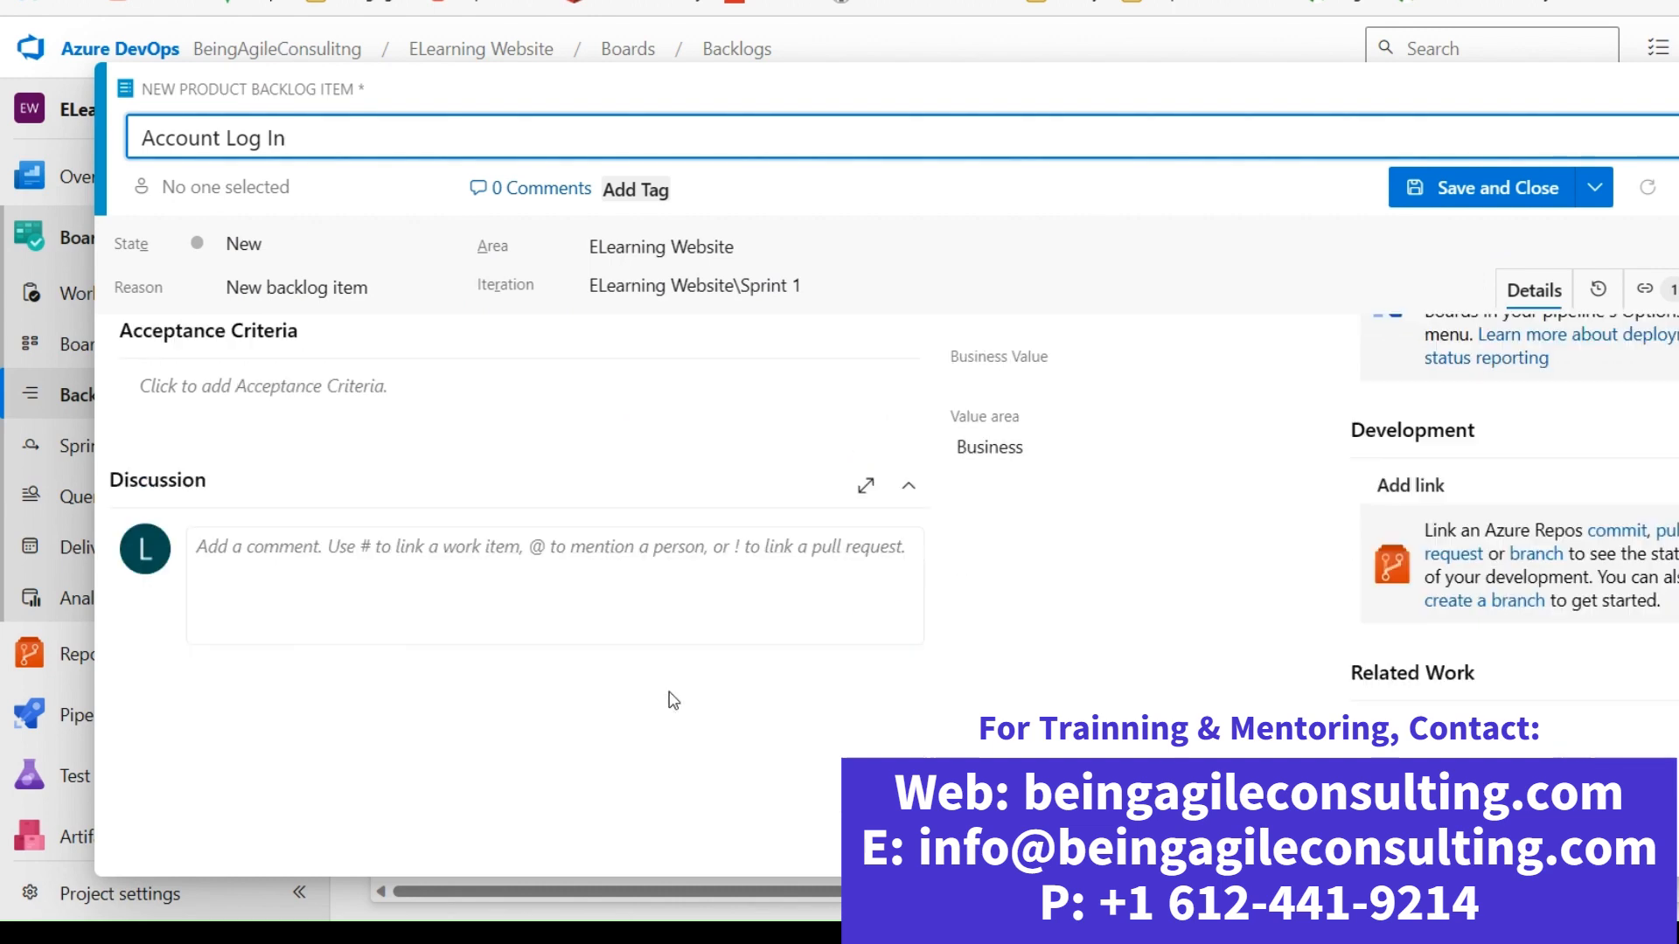
scroll(870, 661, "up", 2)
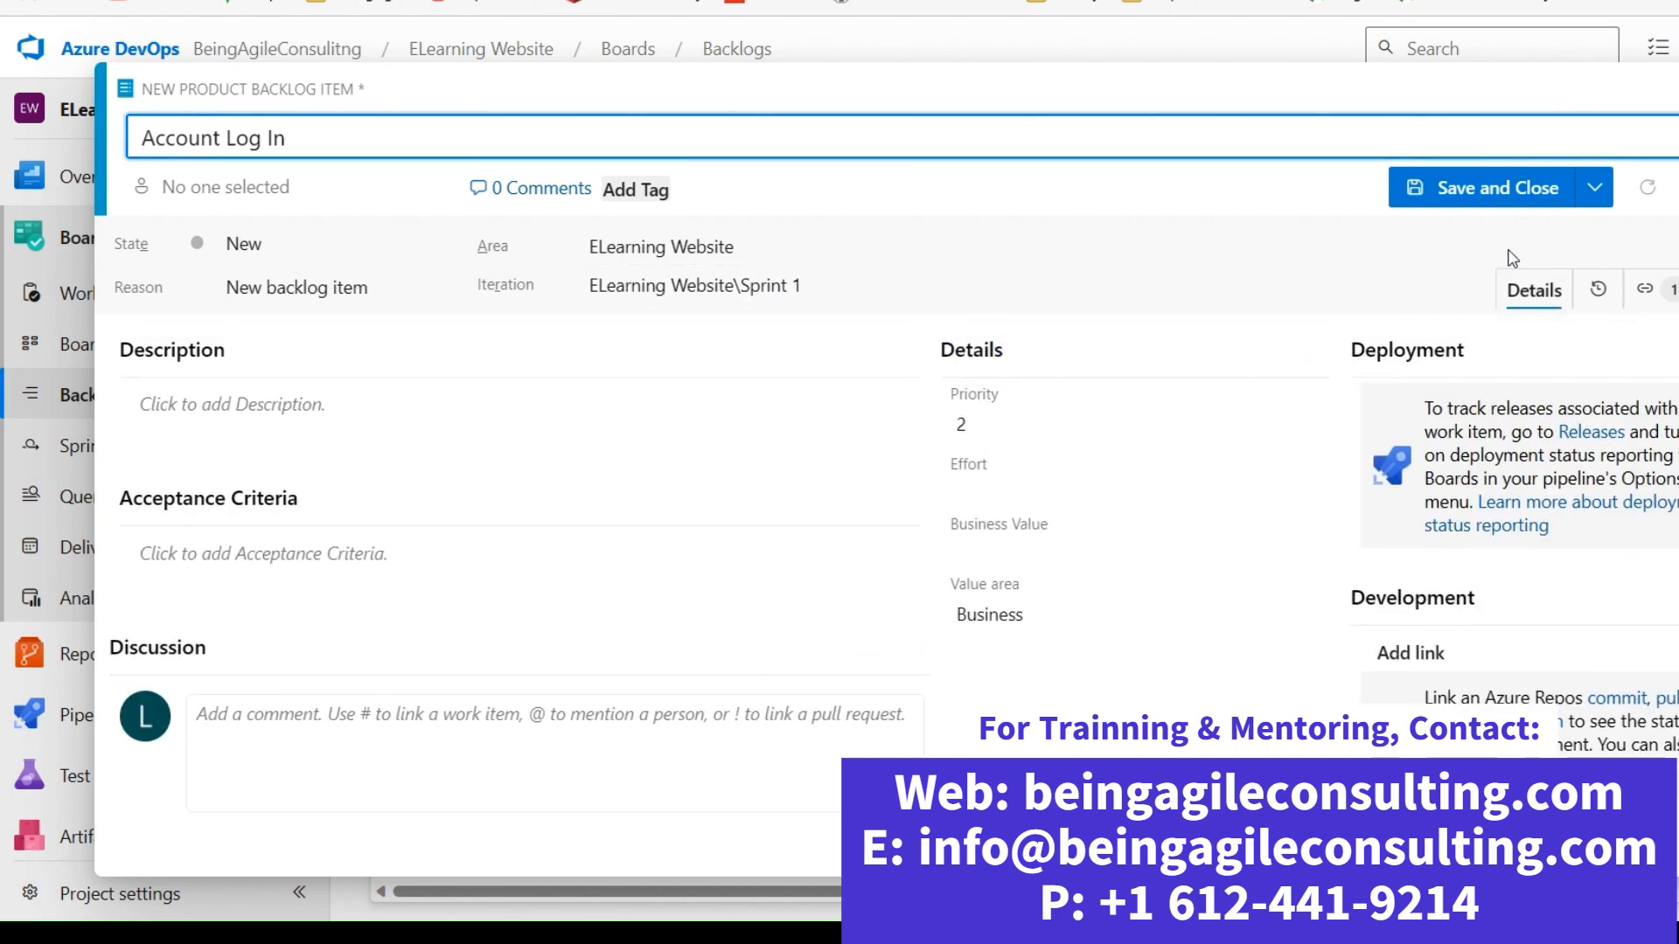
scroll(420, 632, "down", 2)
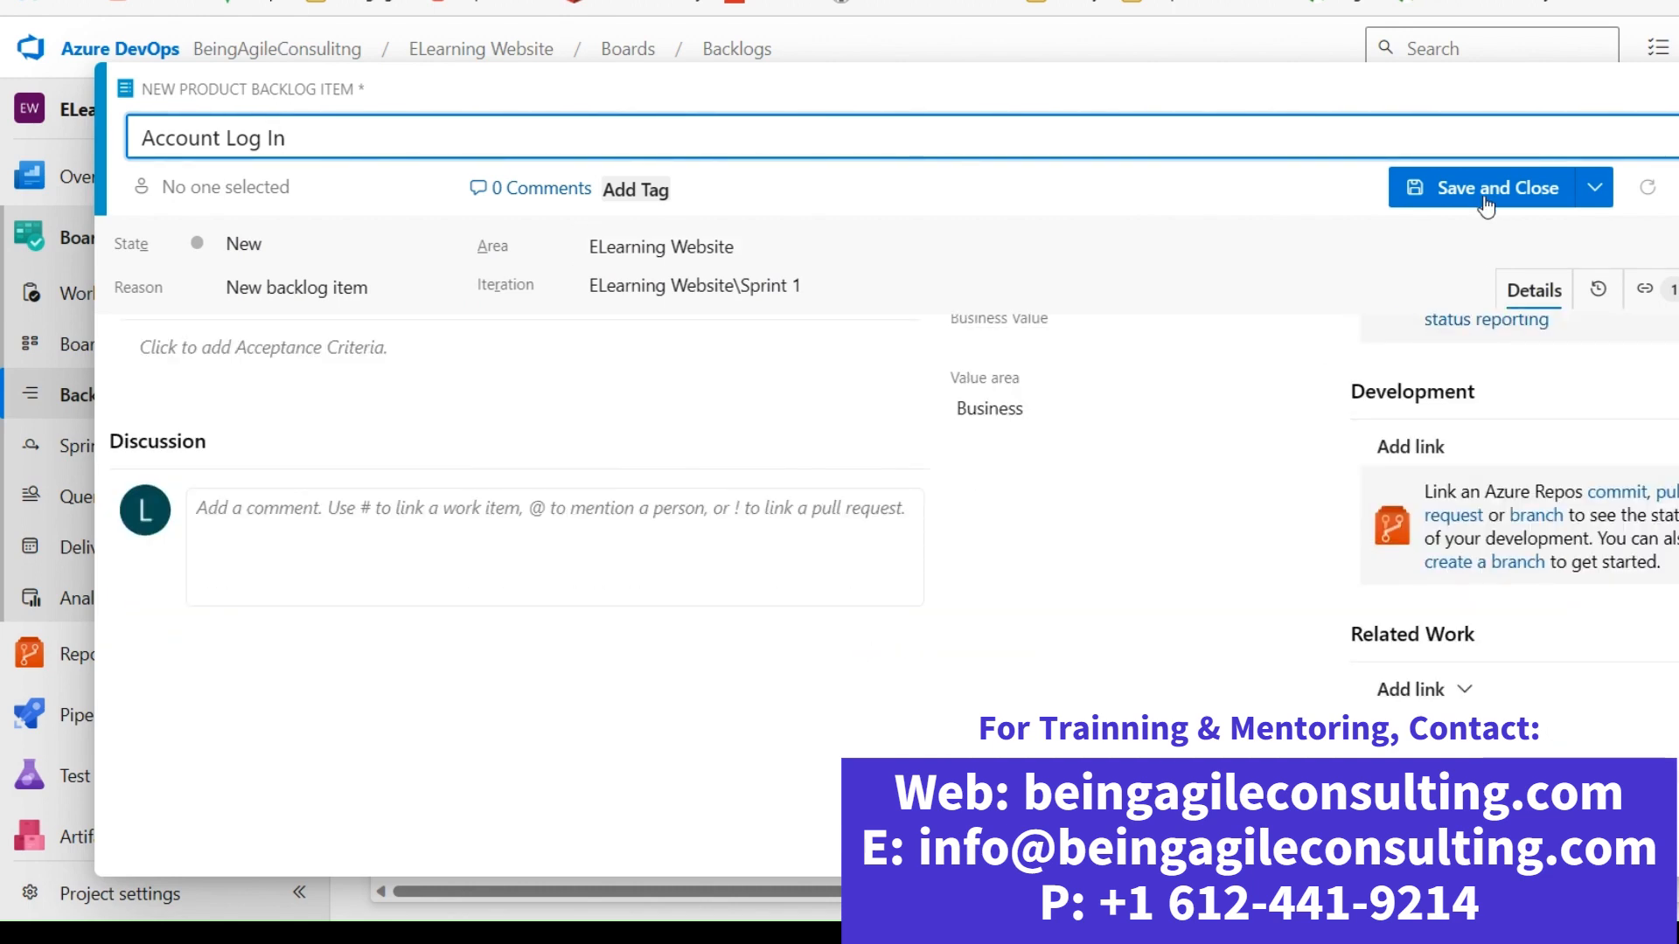
left_click(1457, 192)
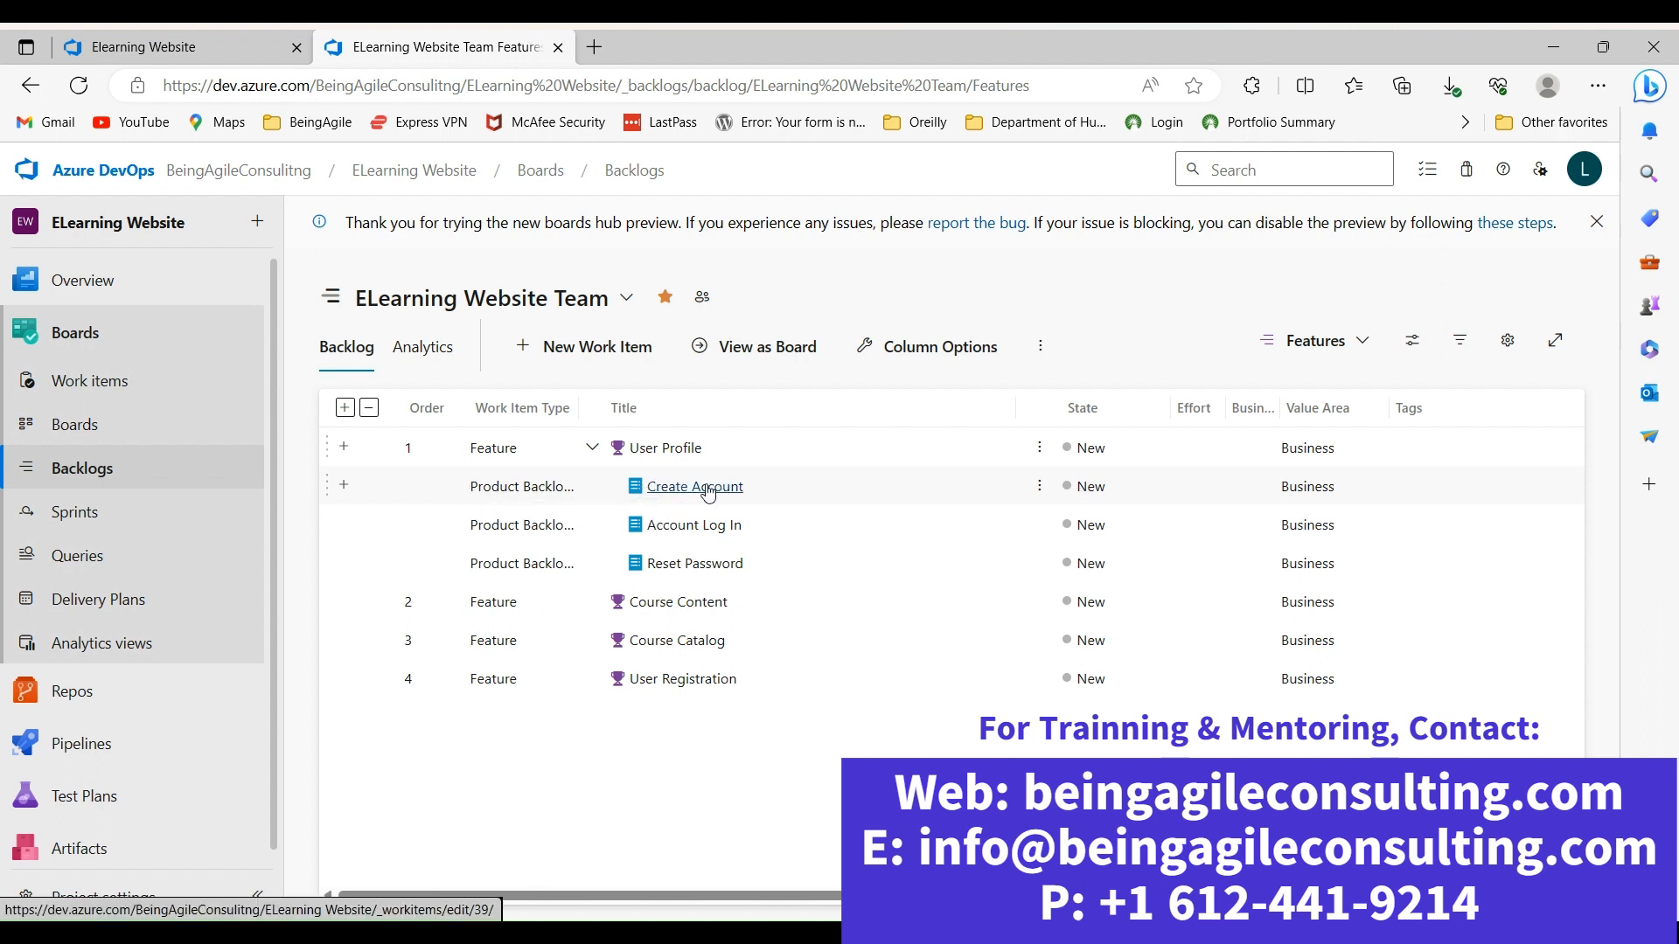
Add a task titled "Design the account" under the Create Account backlog item and save it
left_click(343, 492)
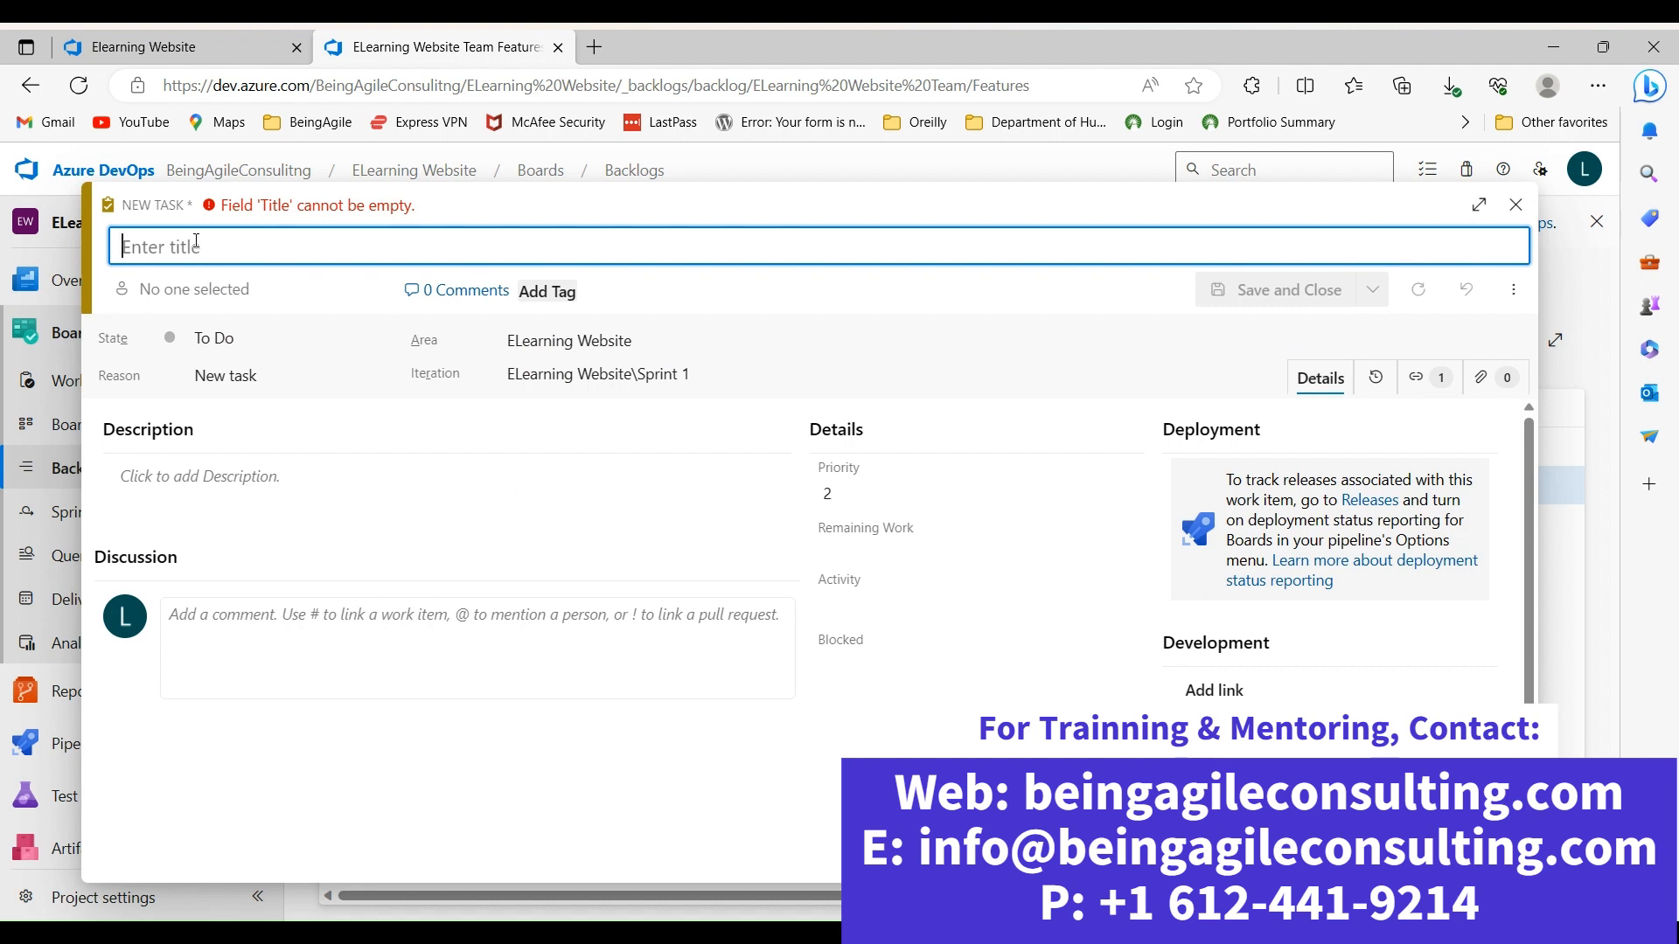
type("Des")
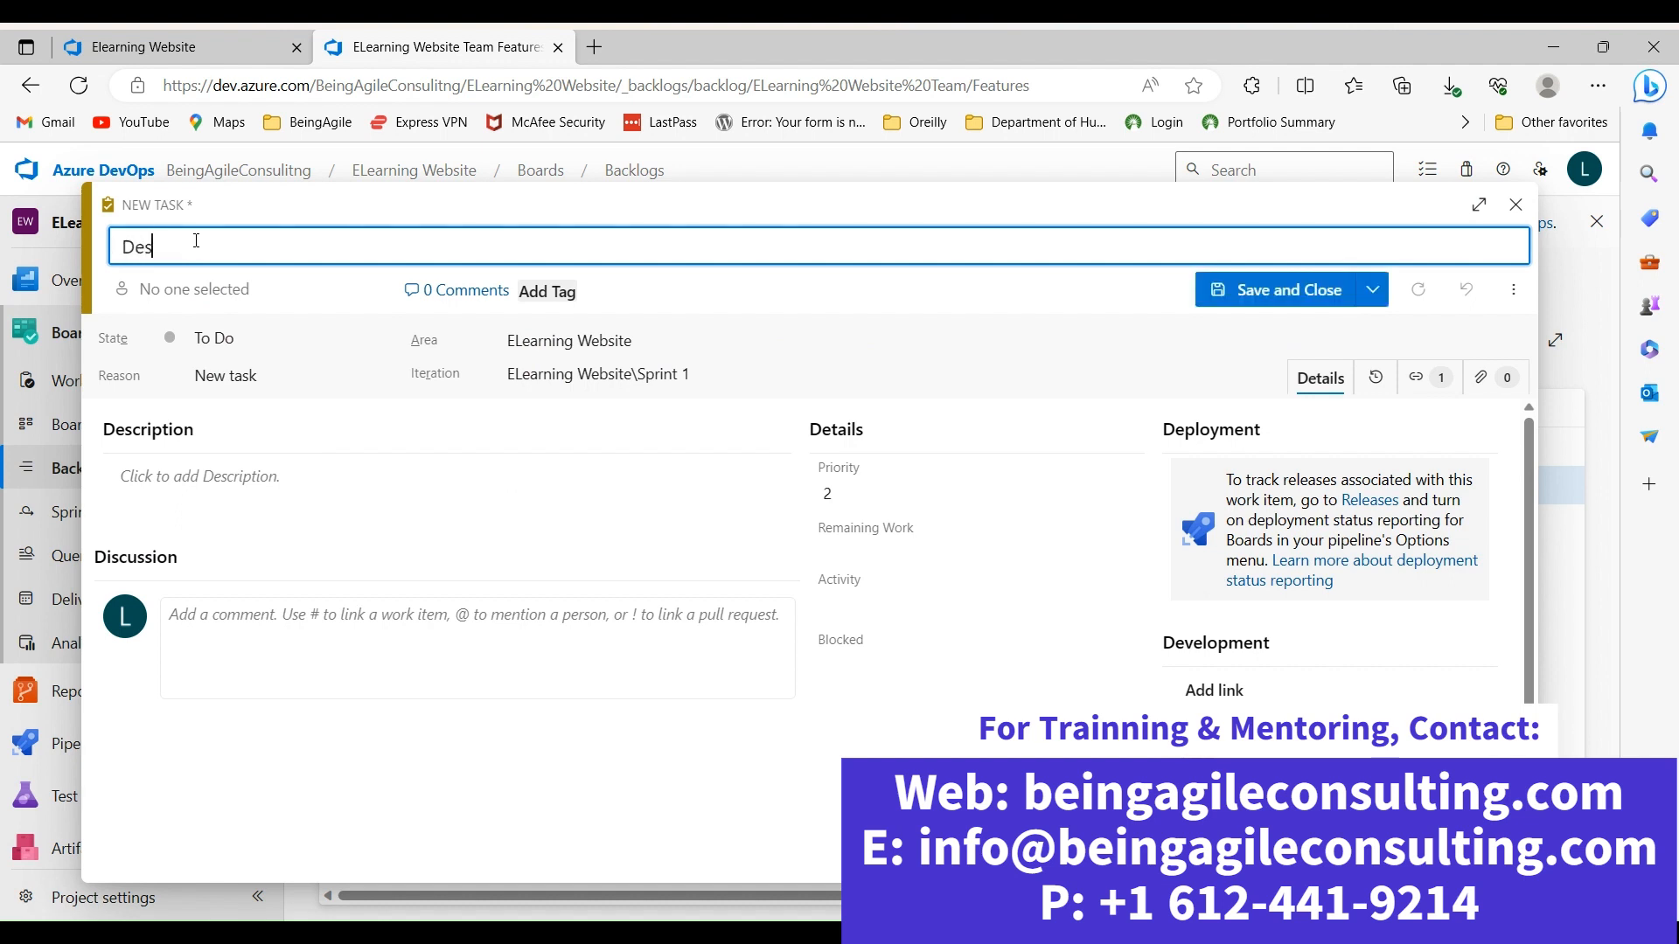
type("ign the account")
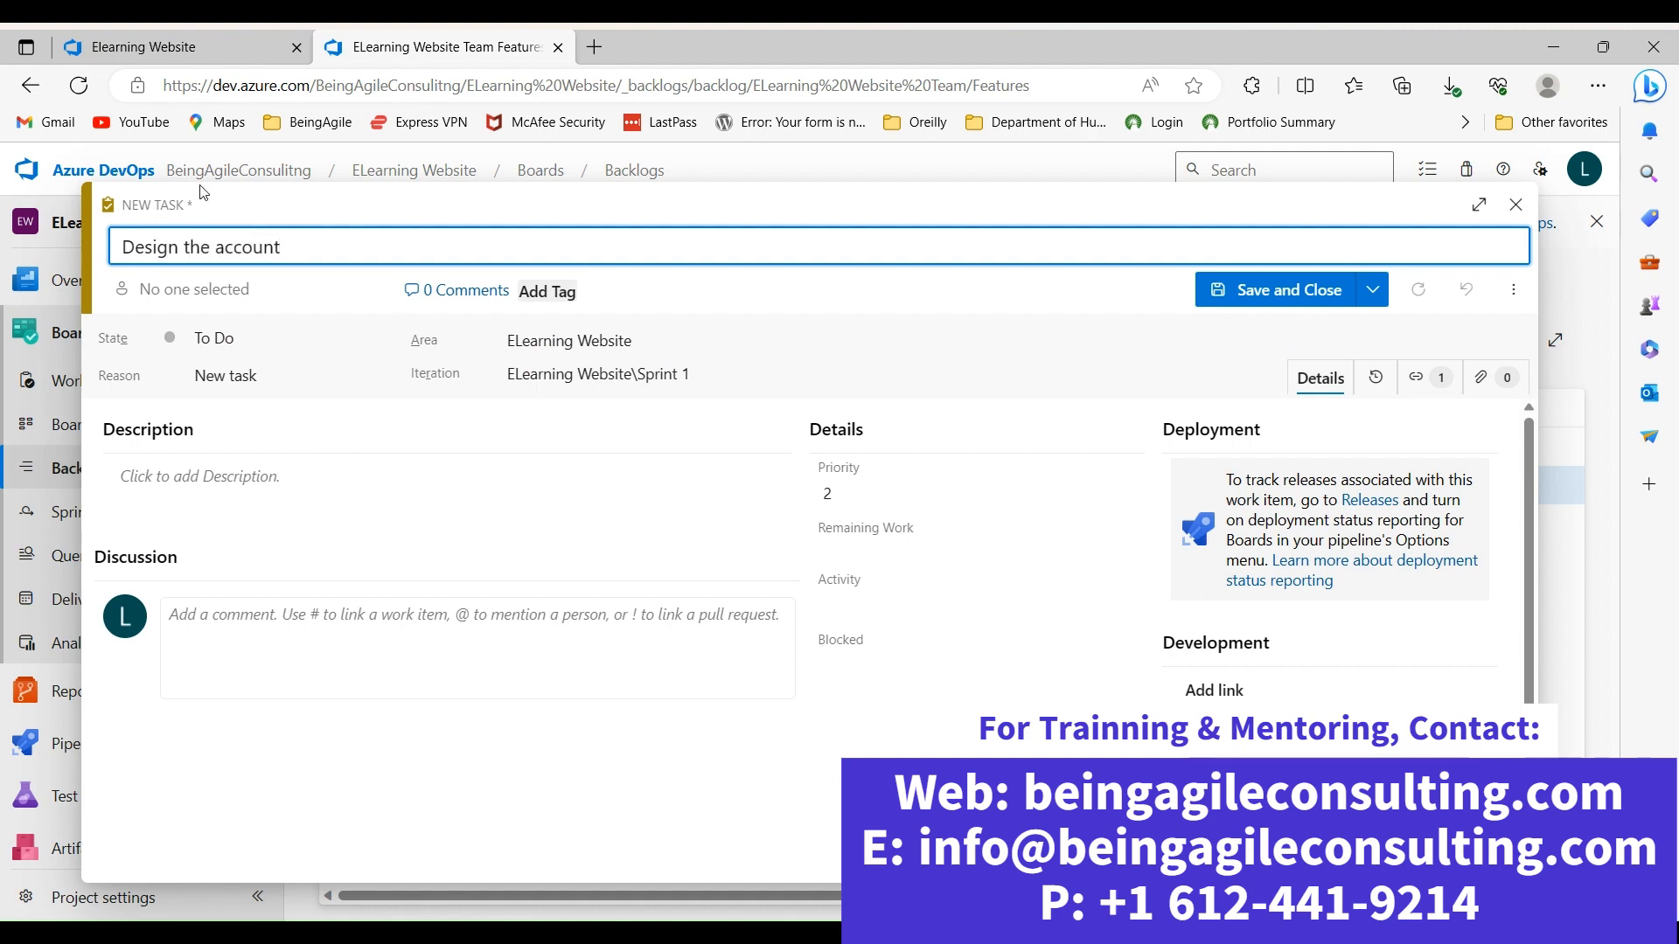
scroll(402, 481, "down", 2)
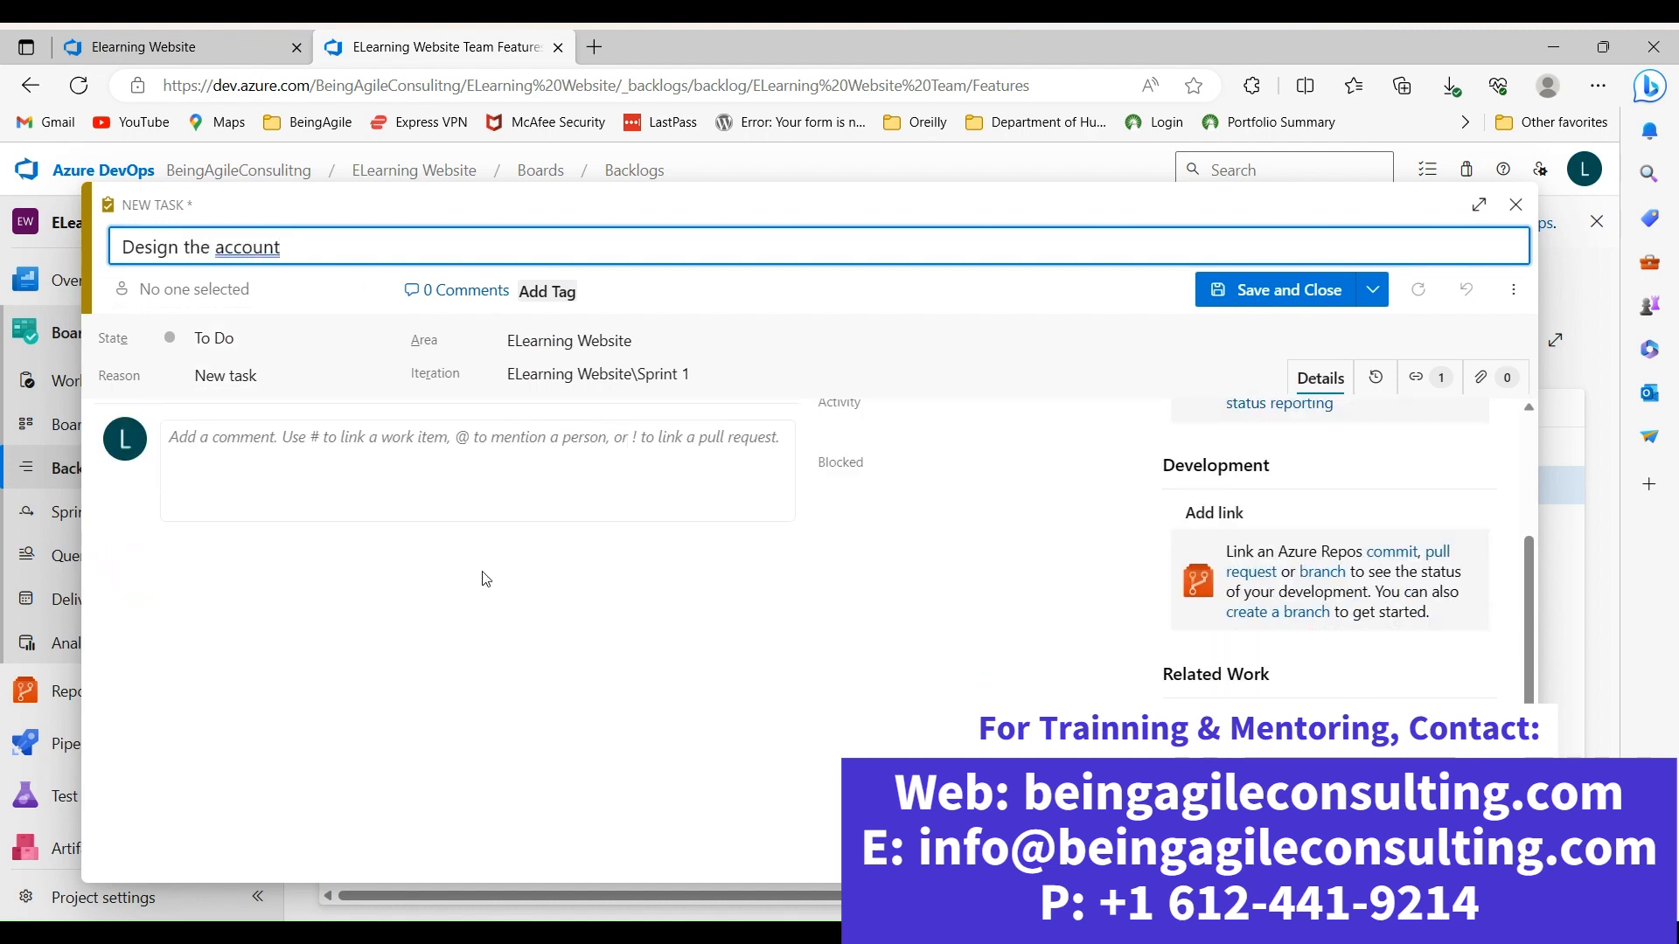
scroll(420, 568, "up", 2)
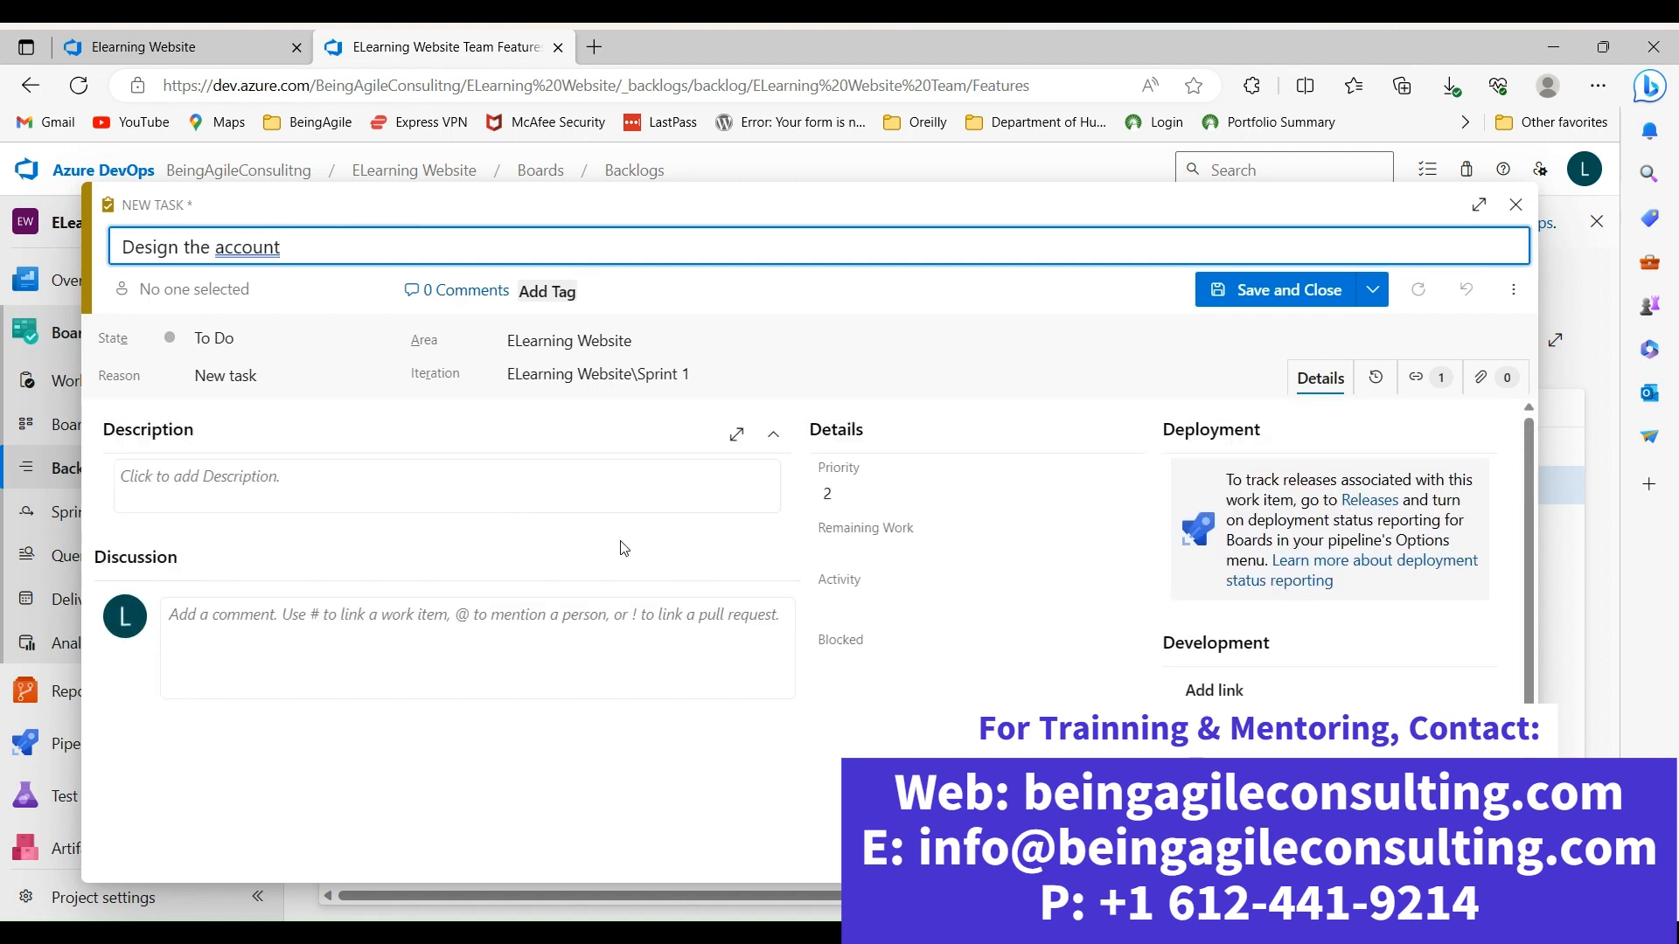
scroll(872, 687, "down", 1)
scroll(870, 678, "up", 1)
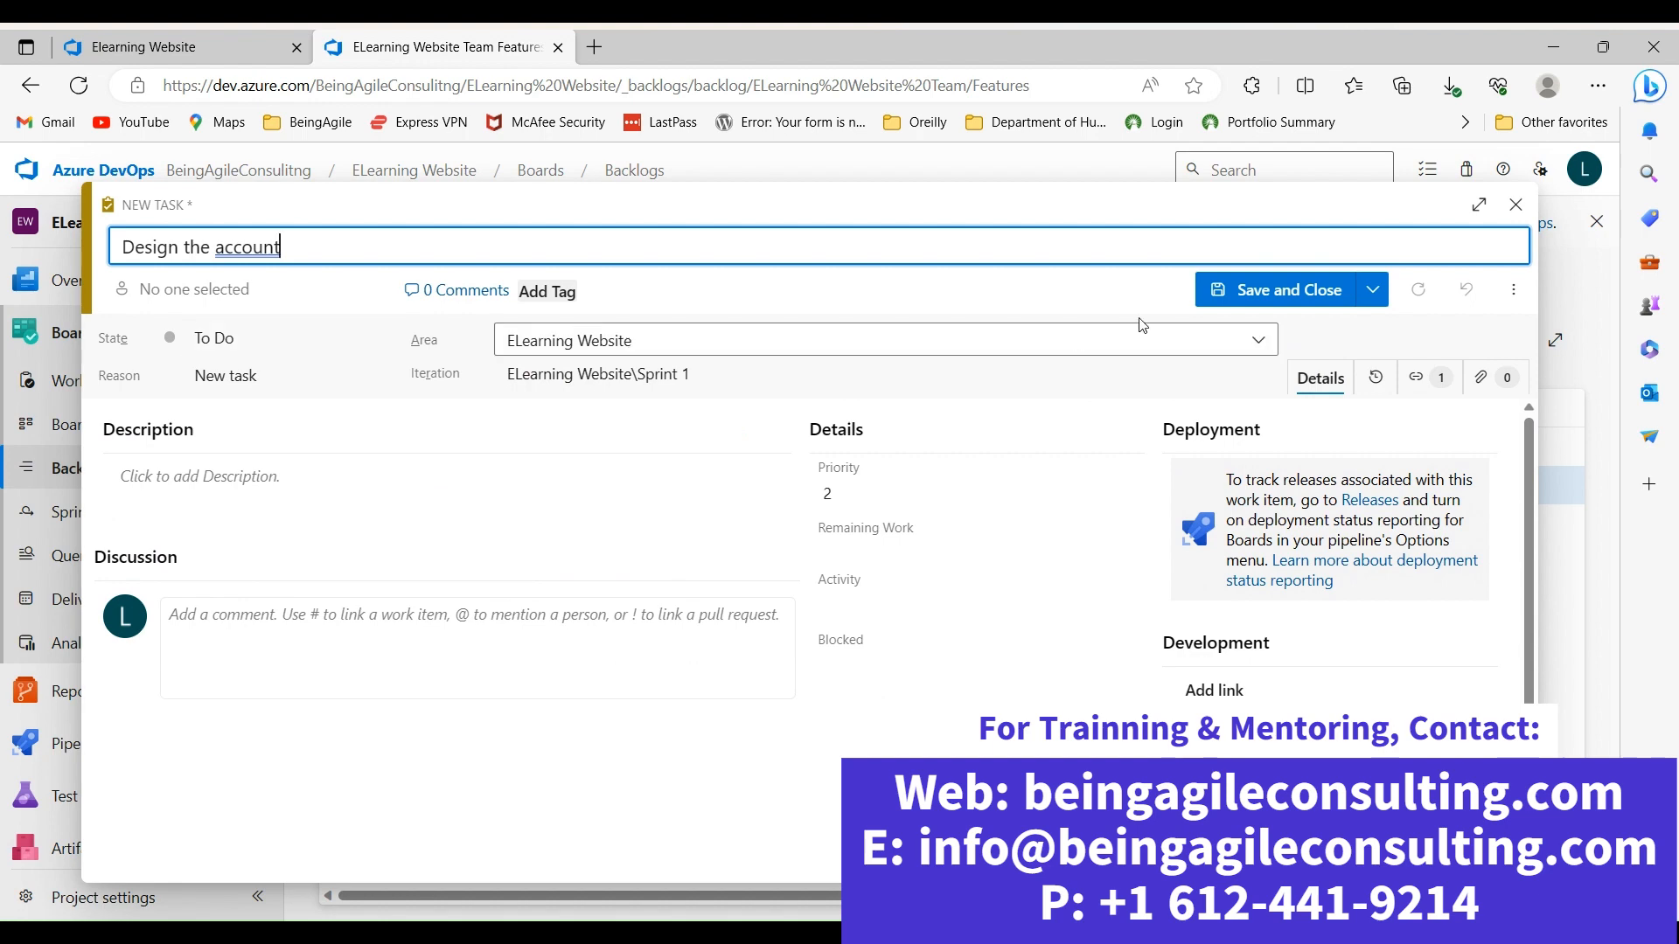
left_click(1285, 289)
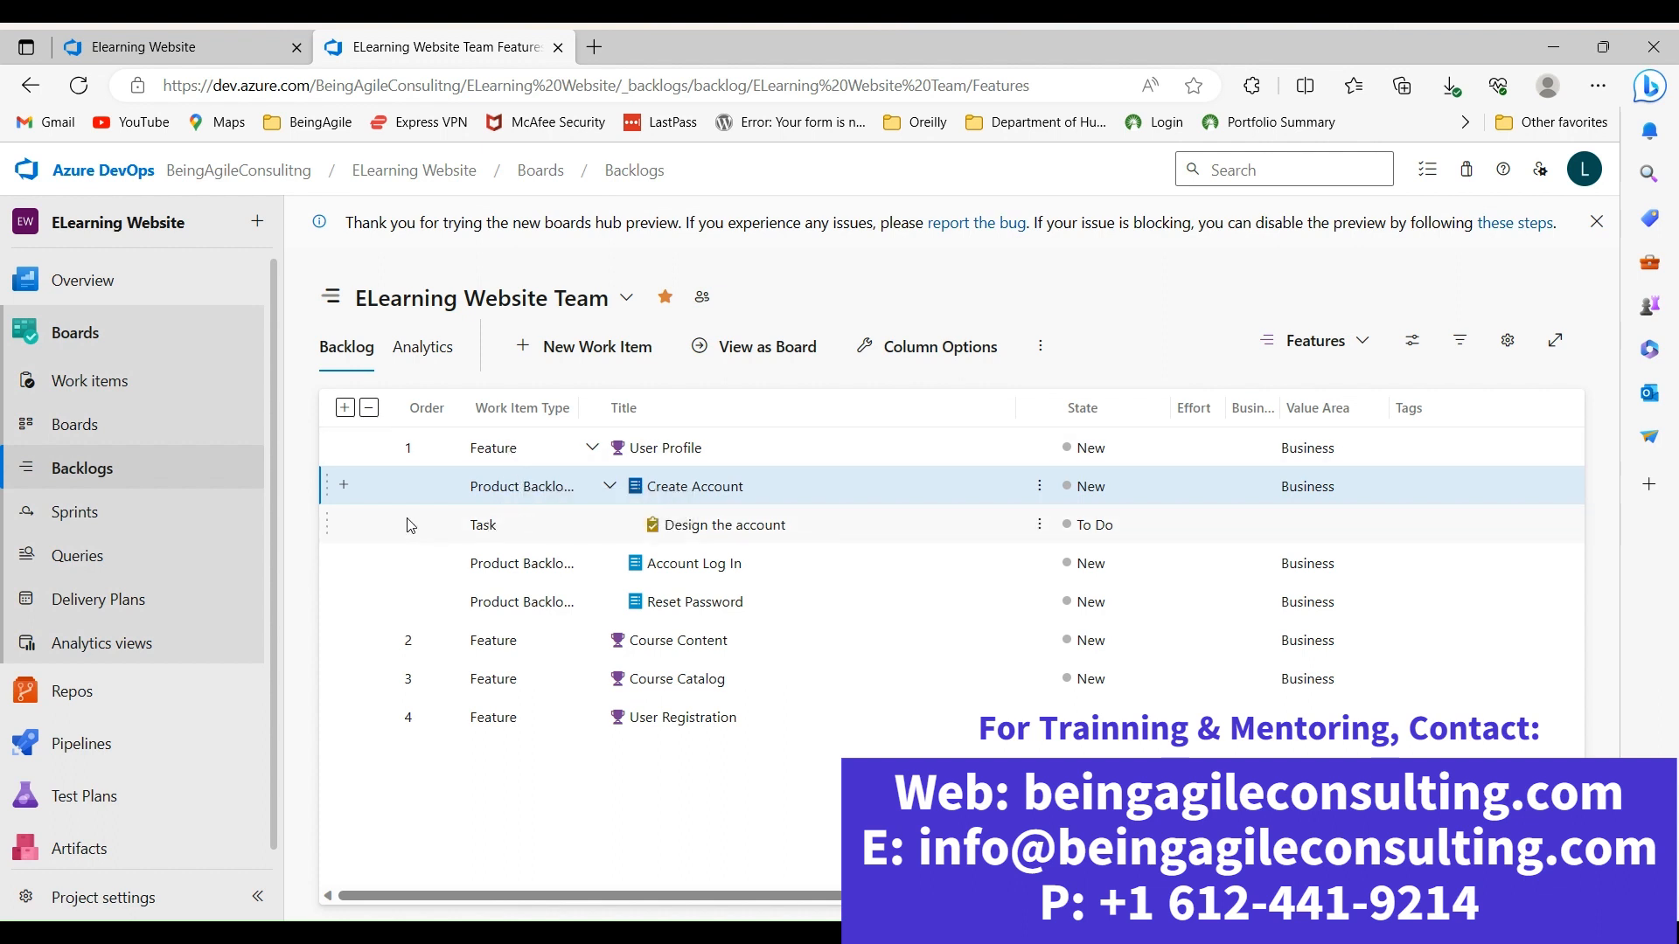
Add a task titled "Develop the account function" under the Create Account backlog item and save it
left_click(341, 485)
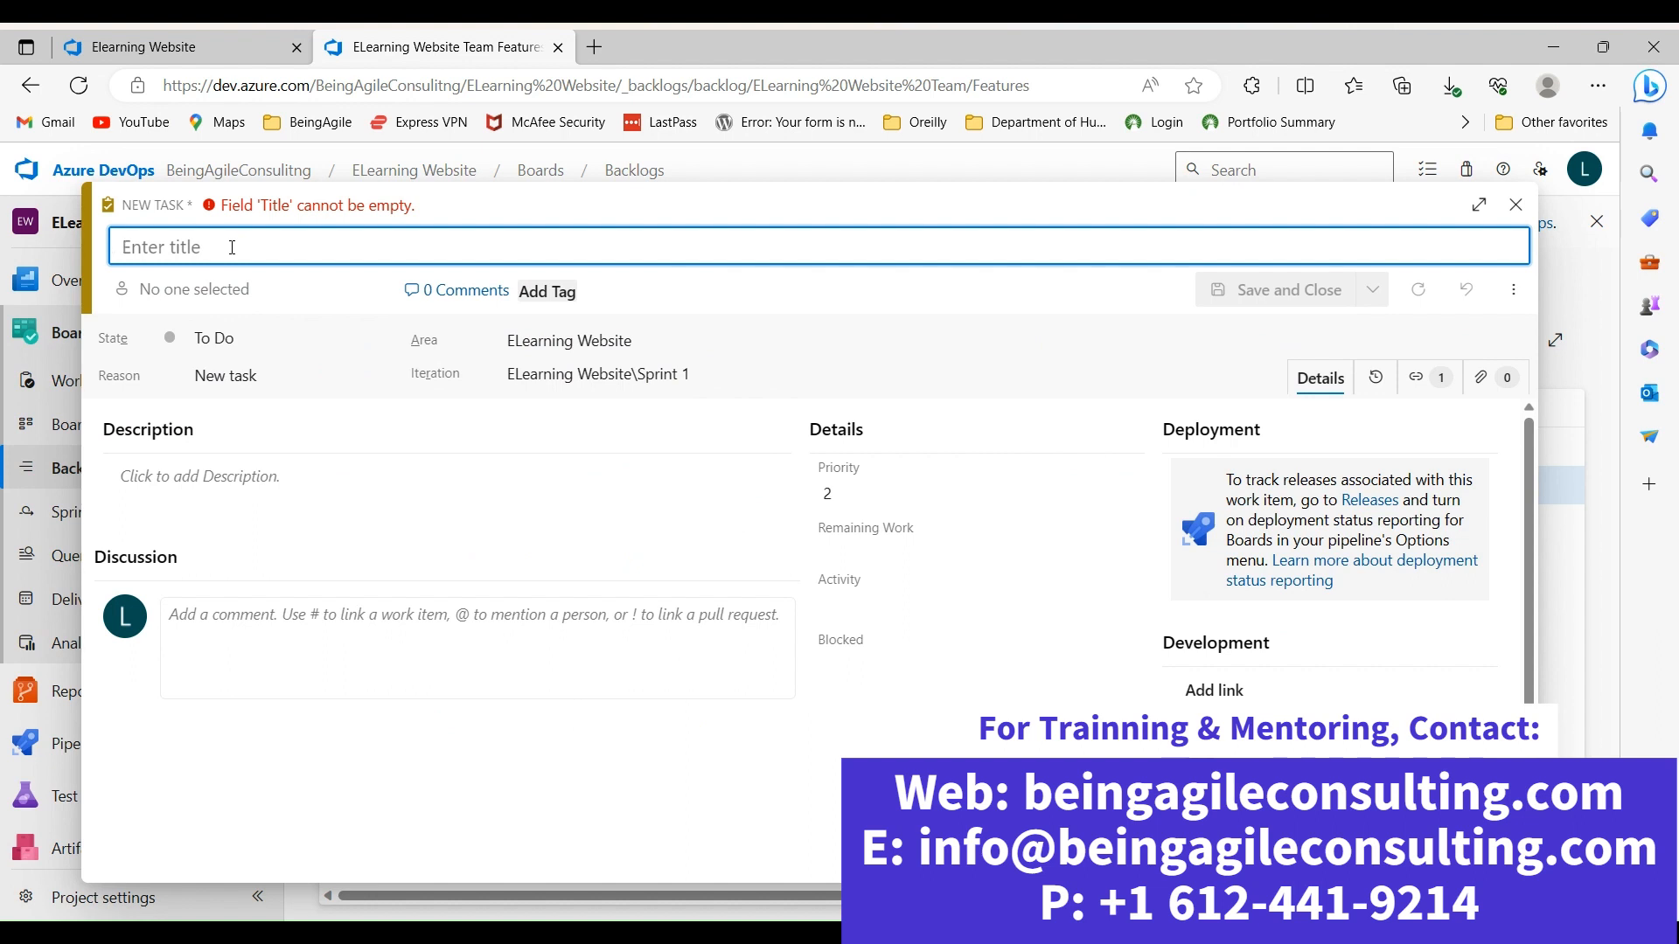
type("De")
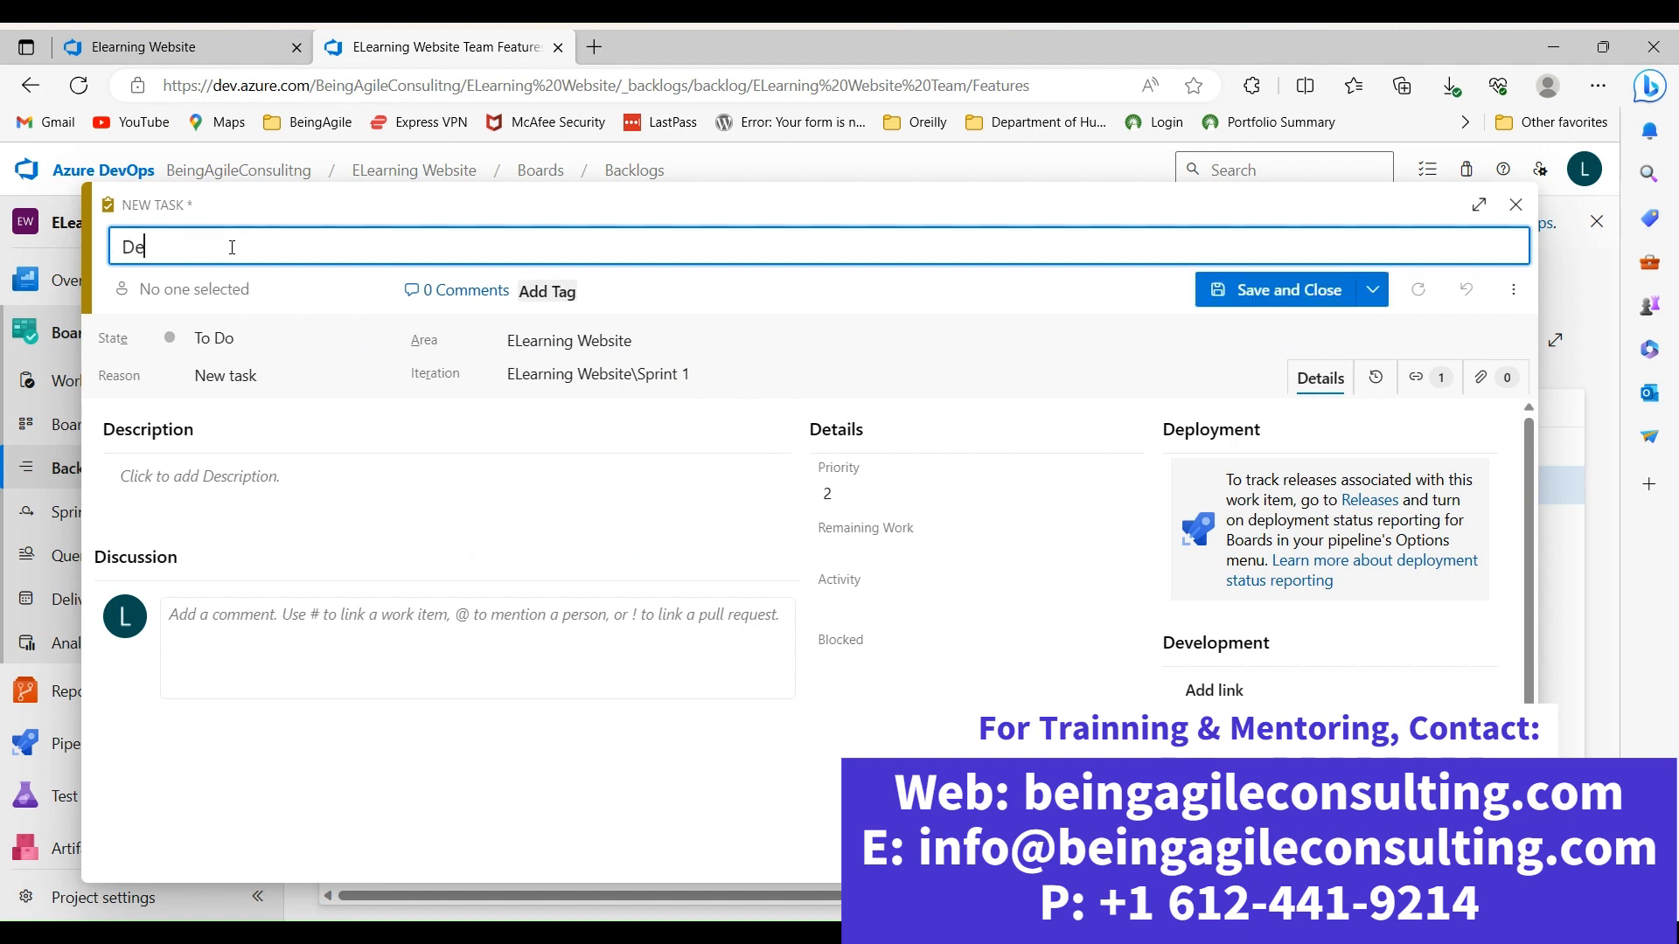
type("velop the account function")
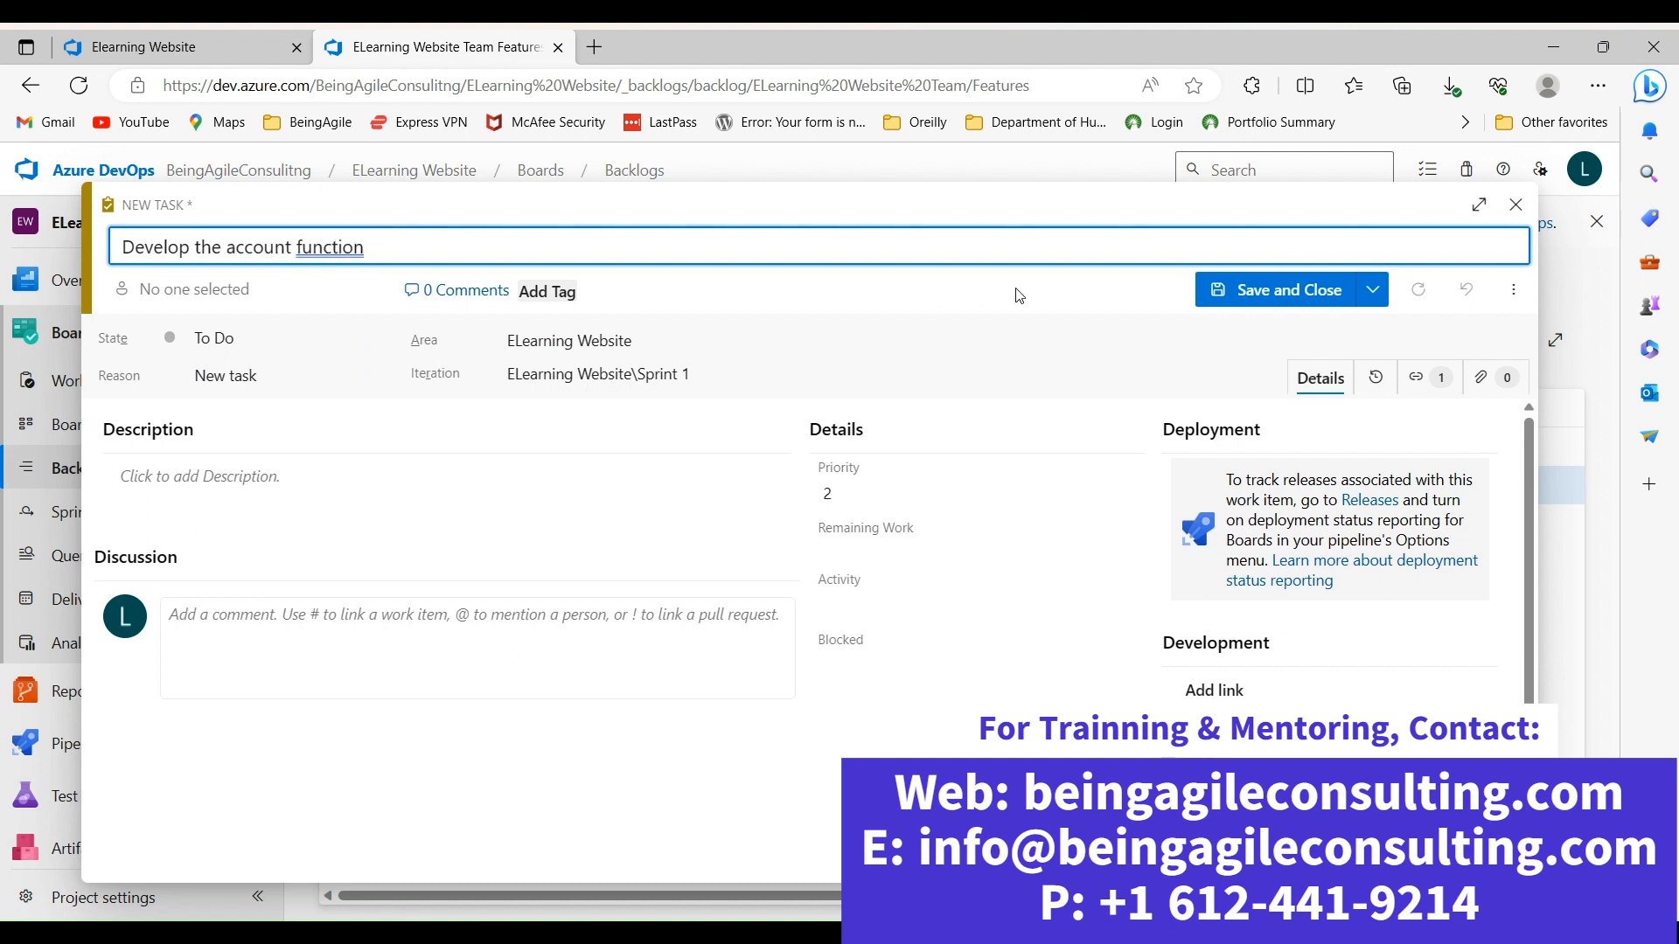
scroll(580, 661, "down", 2)
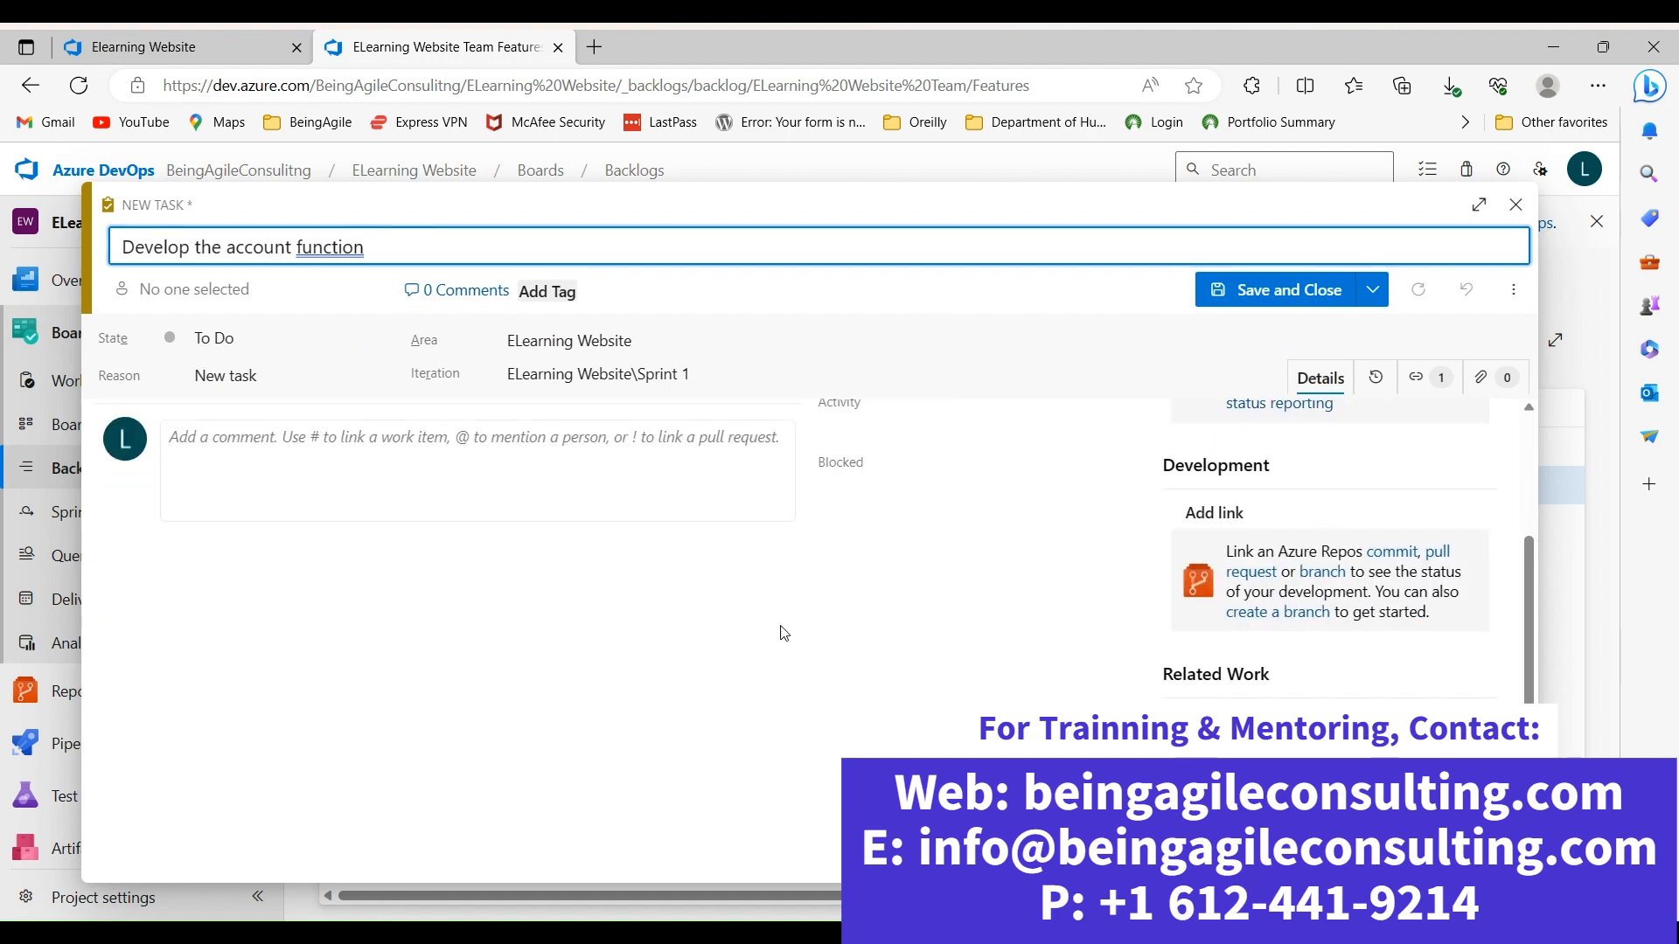
left_click(1243, 290)
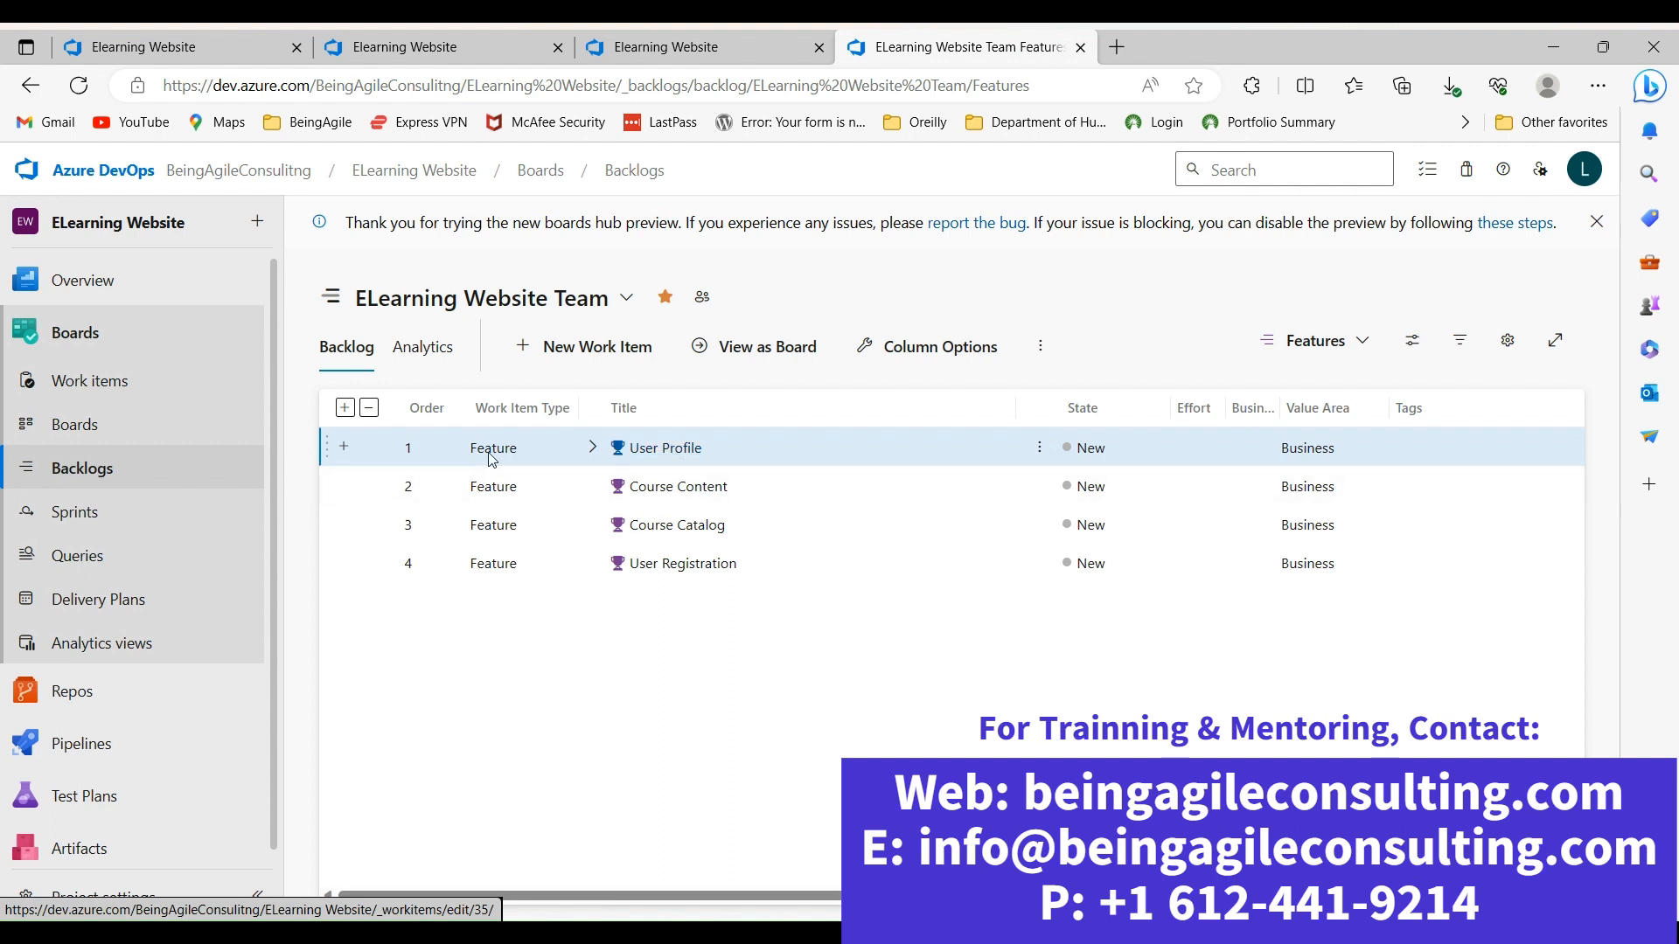
Set the User Profile feature's start date to 8/2/2023 and target date to 8/15/2023, and save it
left_click(684, 450)
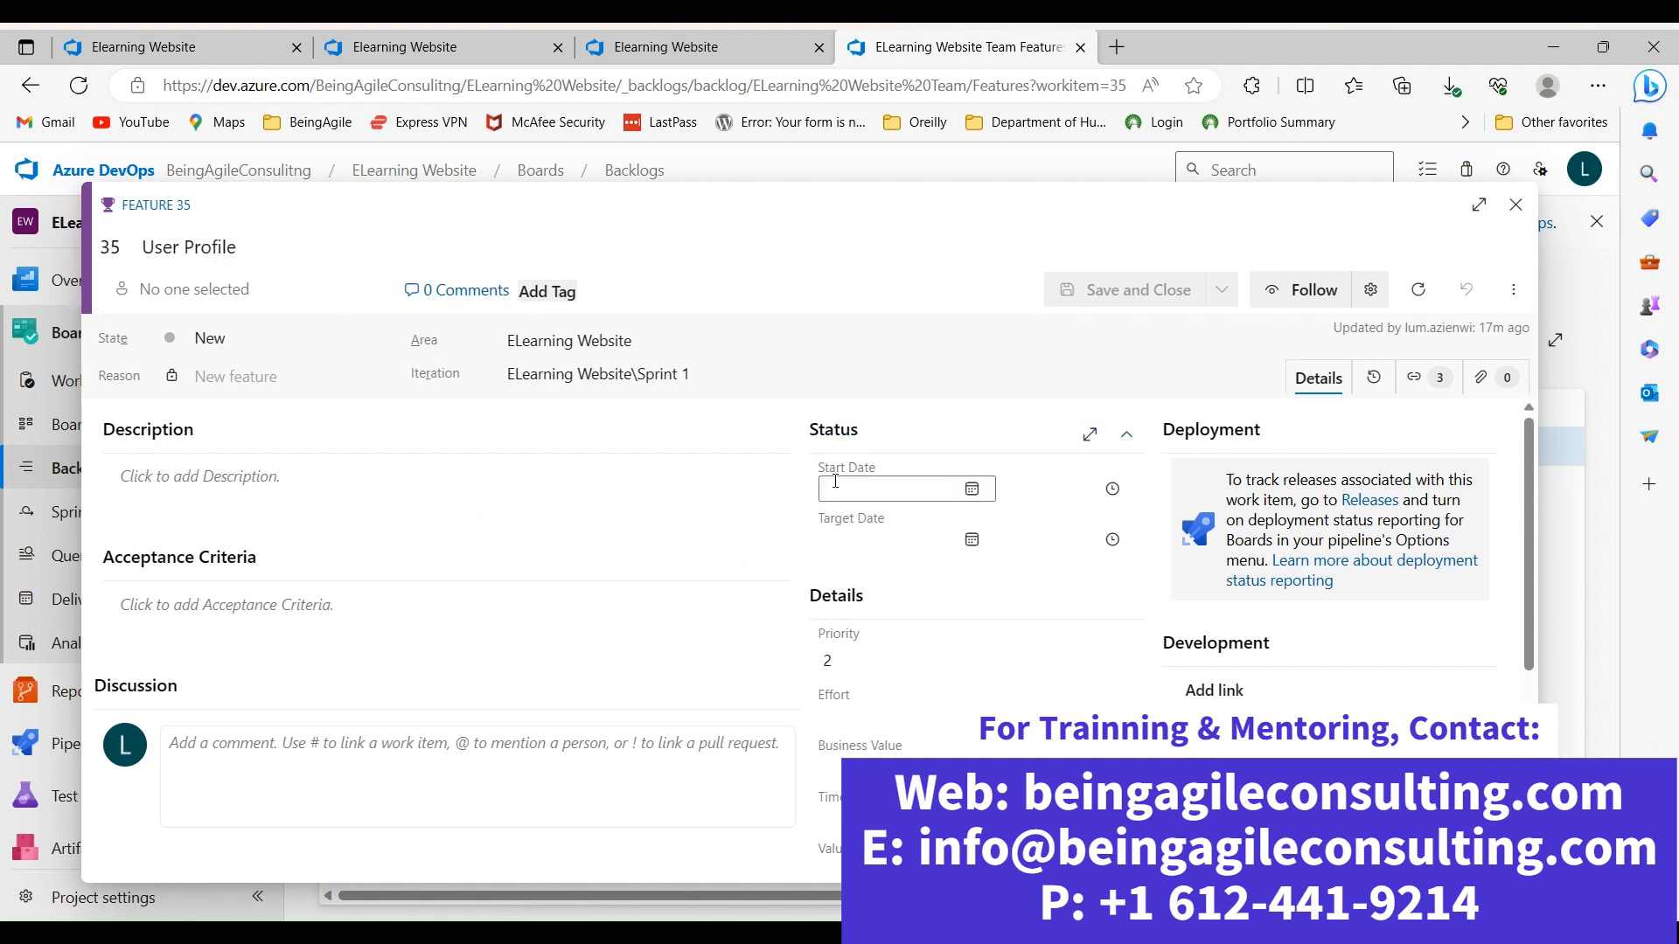
left_click(972, 490)
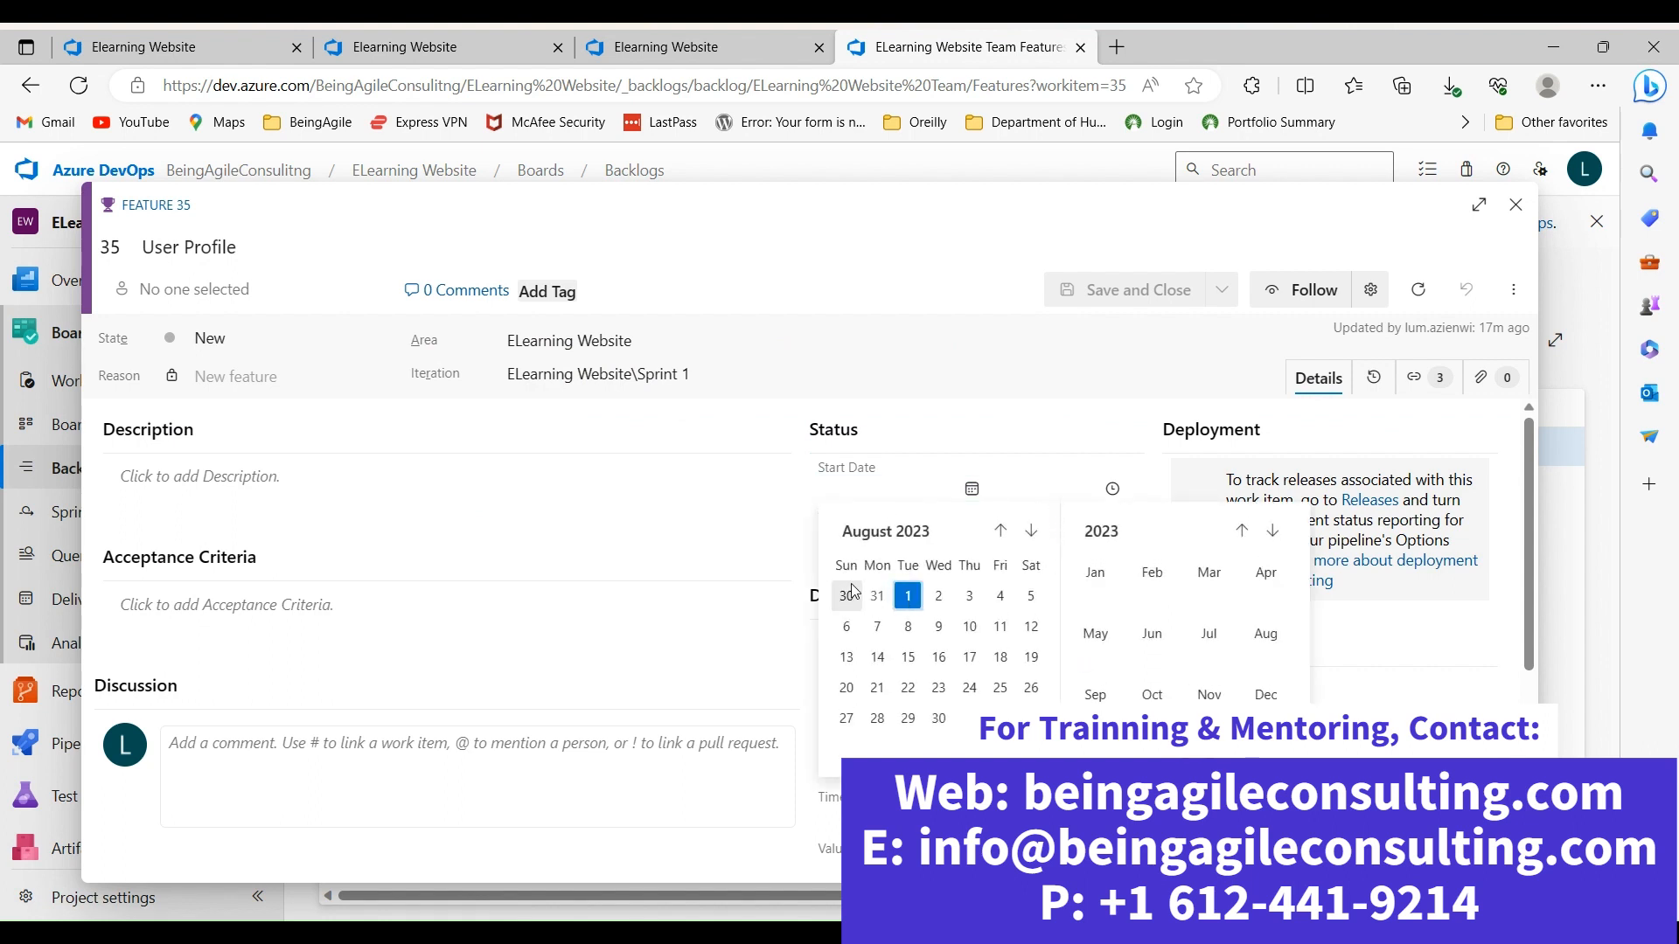
left_click(939, 598)
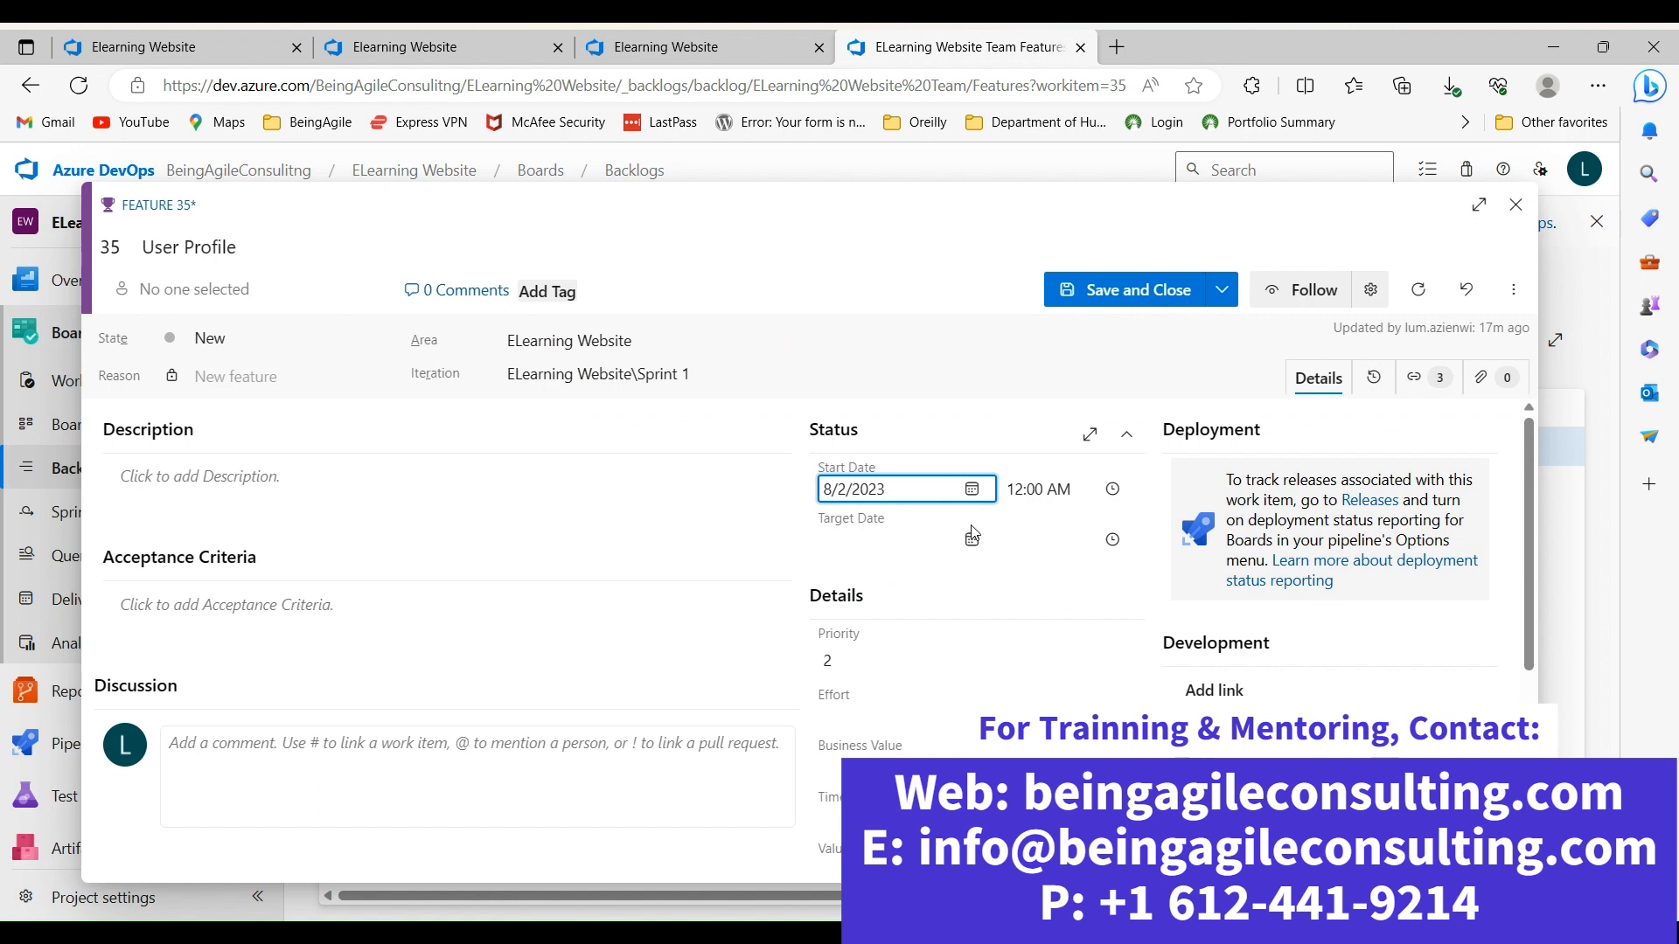
left_click(858, 540)
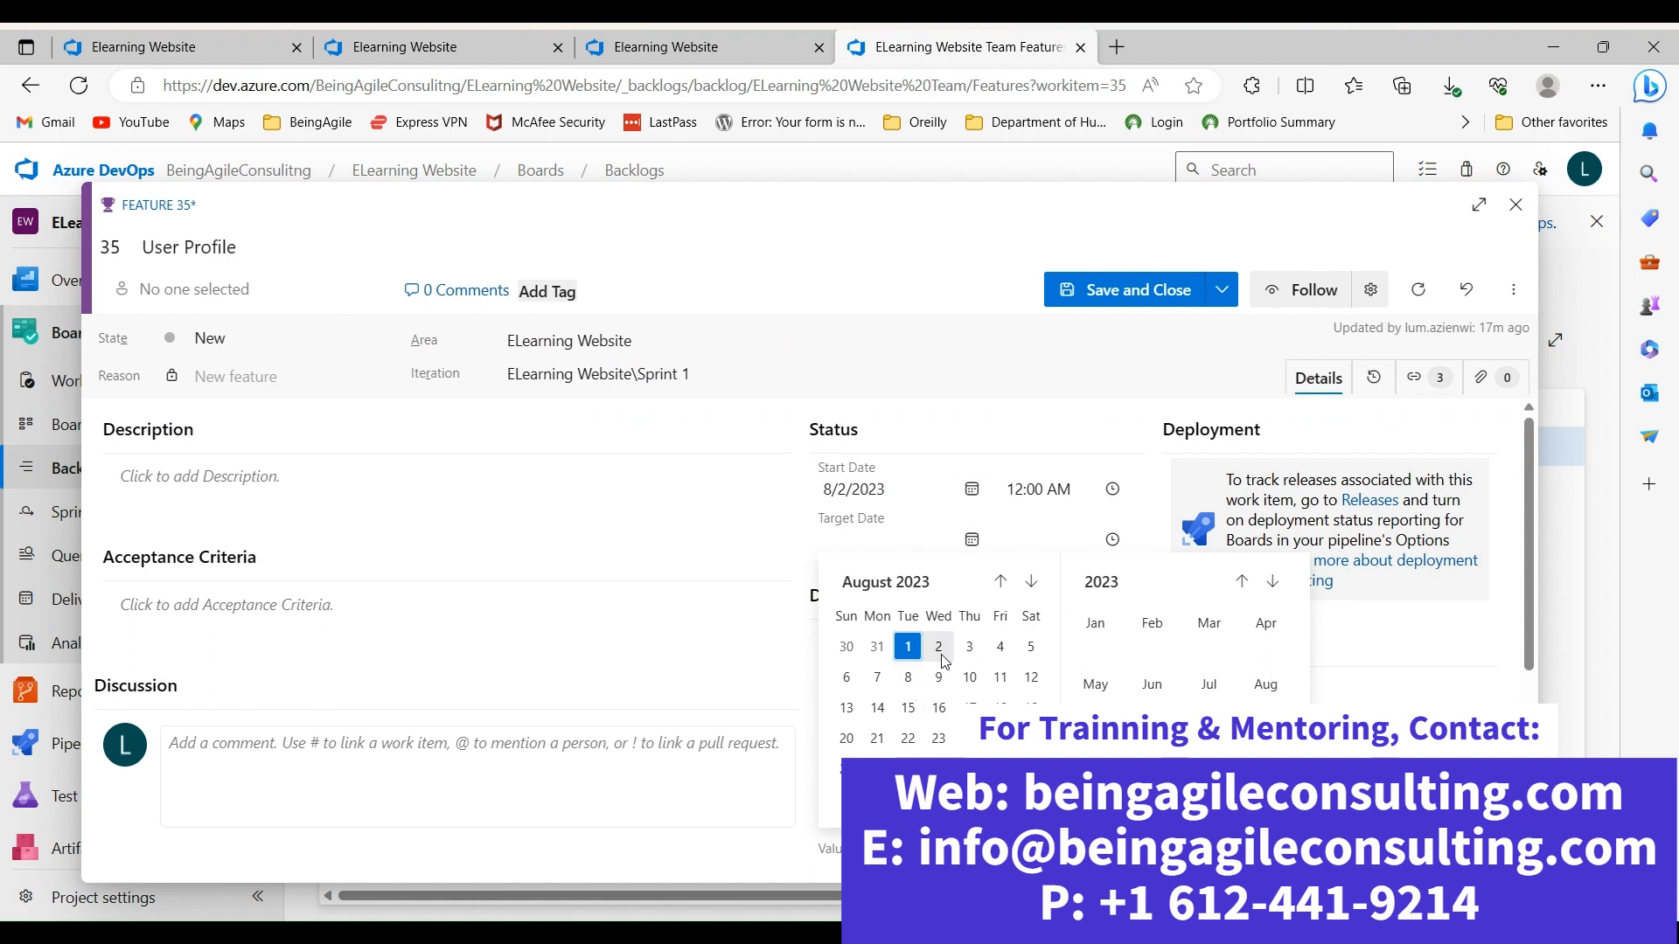
left_click(910, 713)
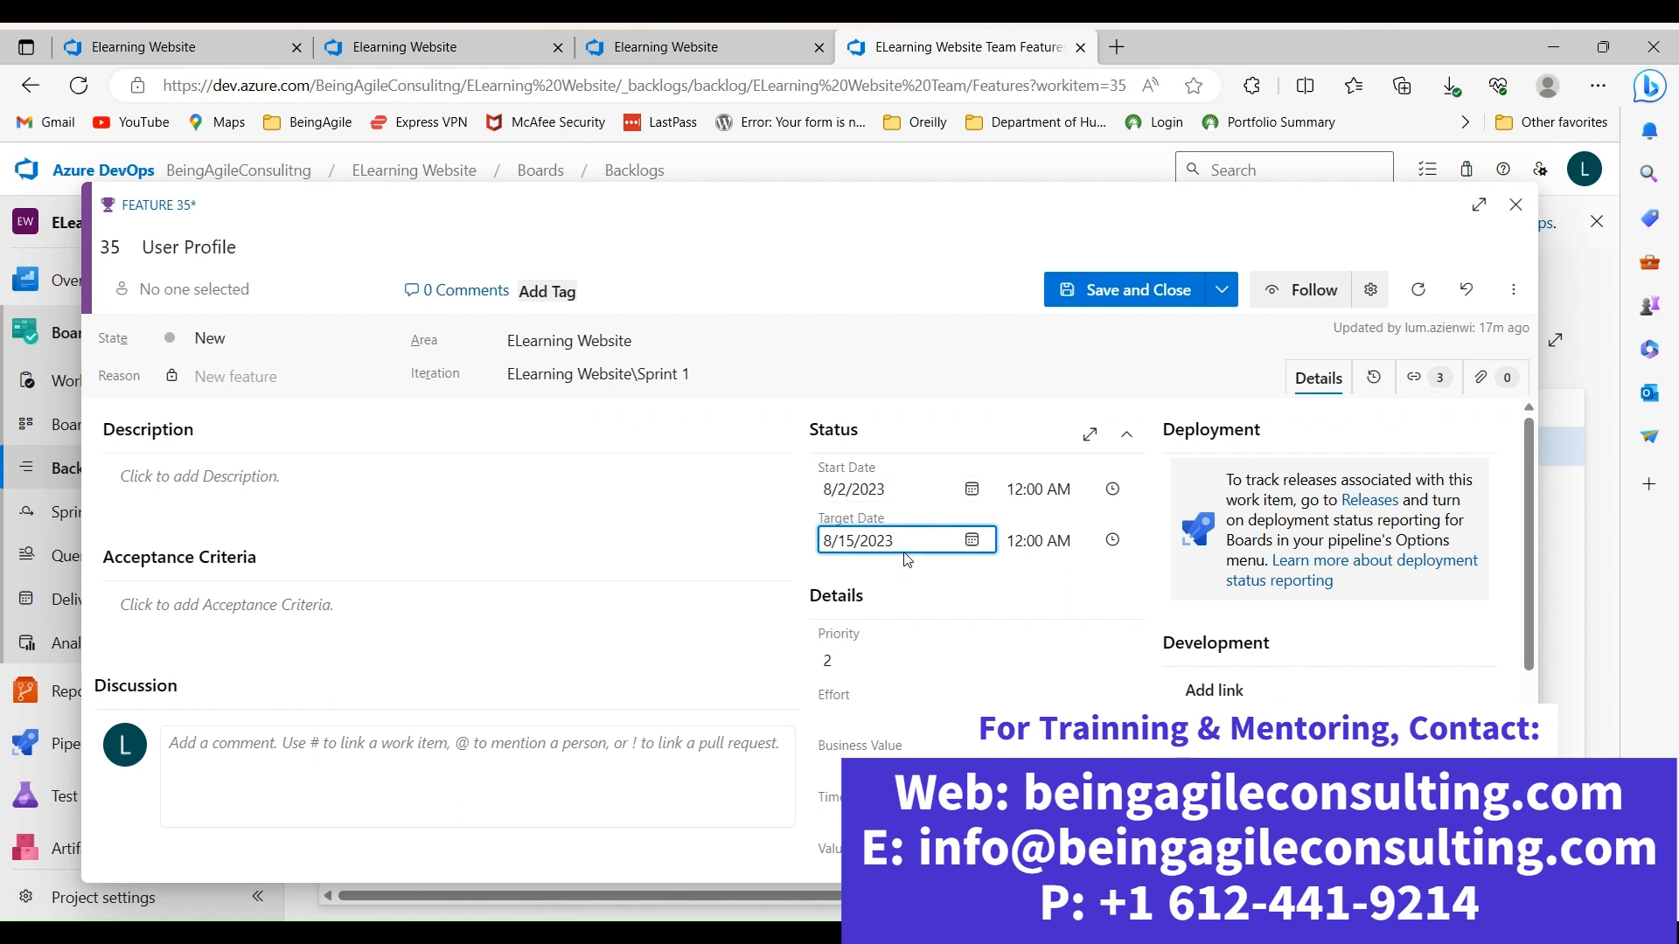
left_click(1137, 289)
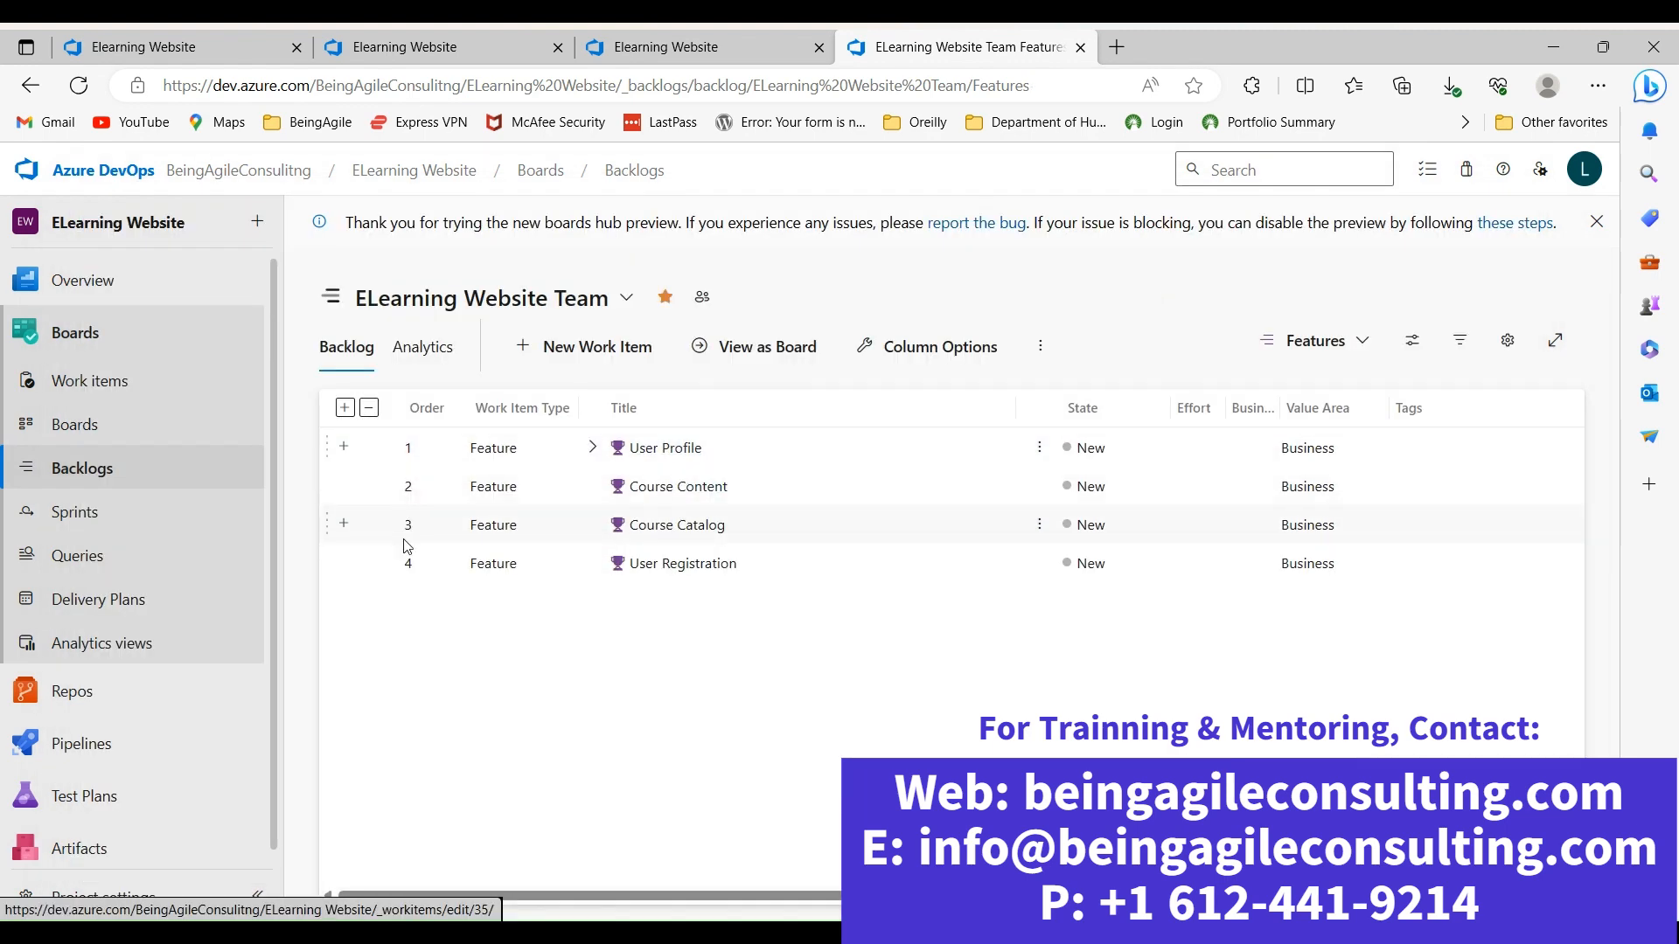
Set the Course Content feature's start date to 8/16/2023 and target date to 8/29/2023, and save it
left_click(678, 488)
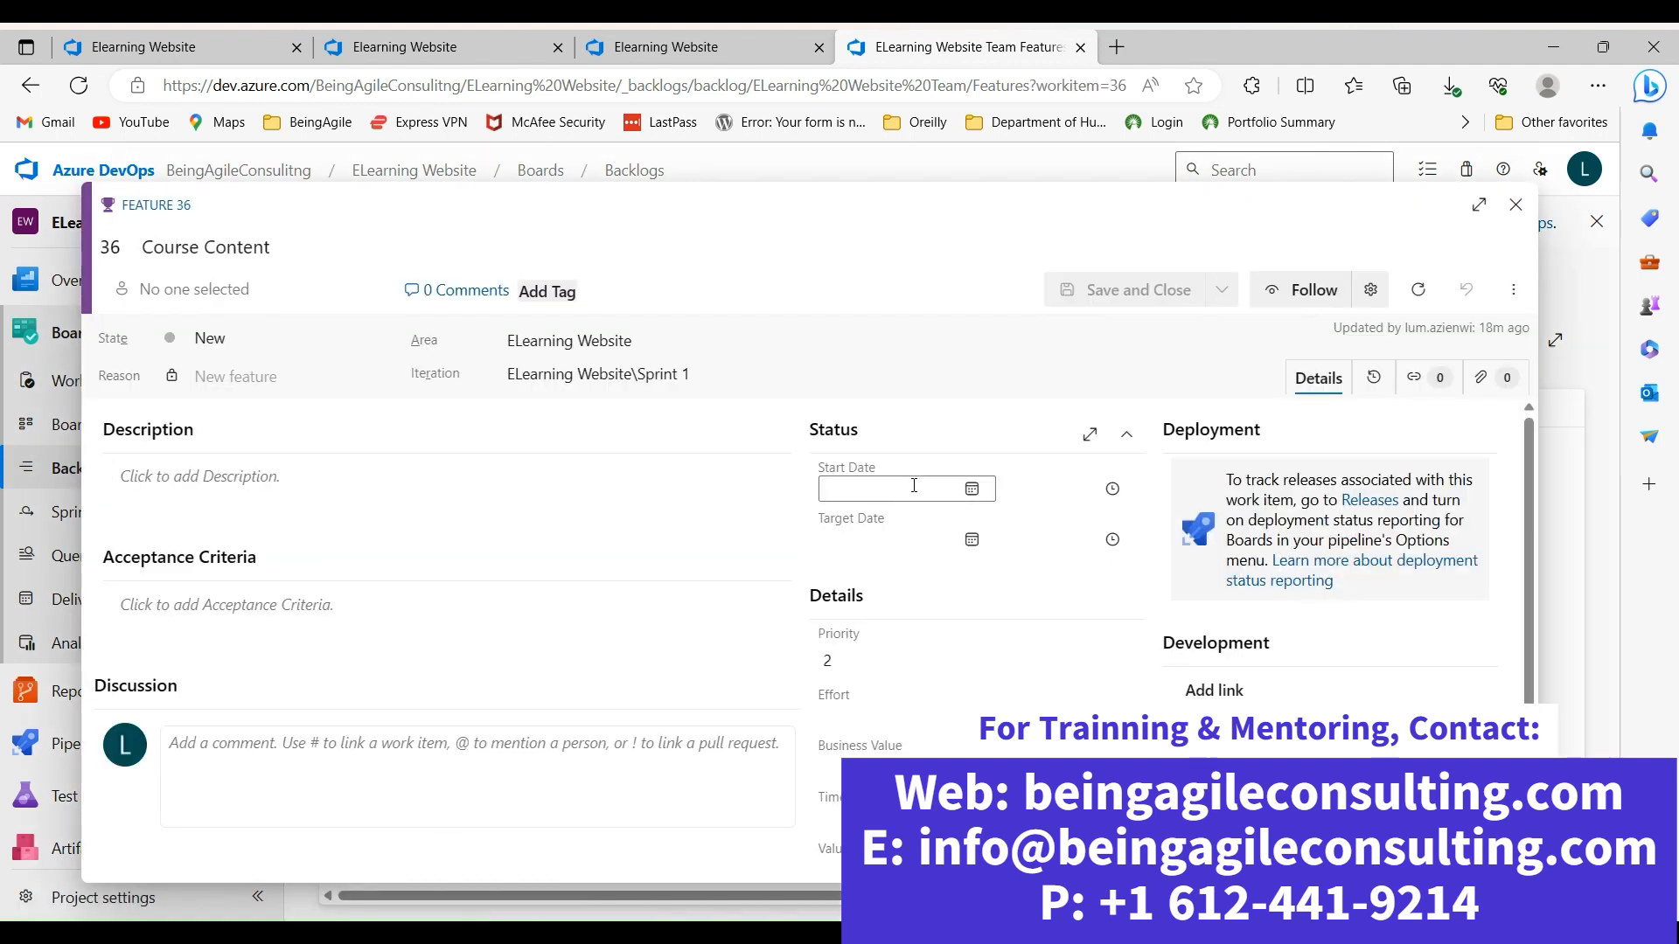
left_click(971, 488)
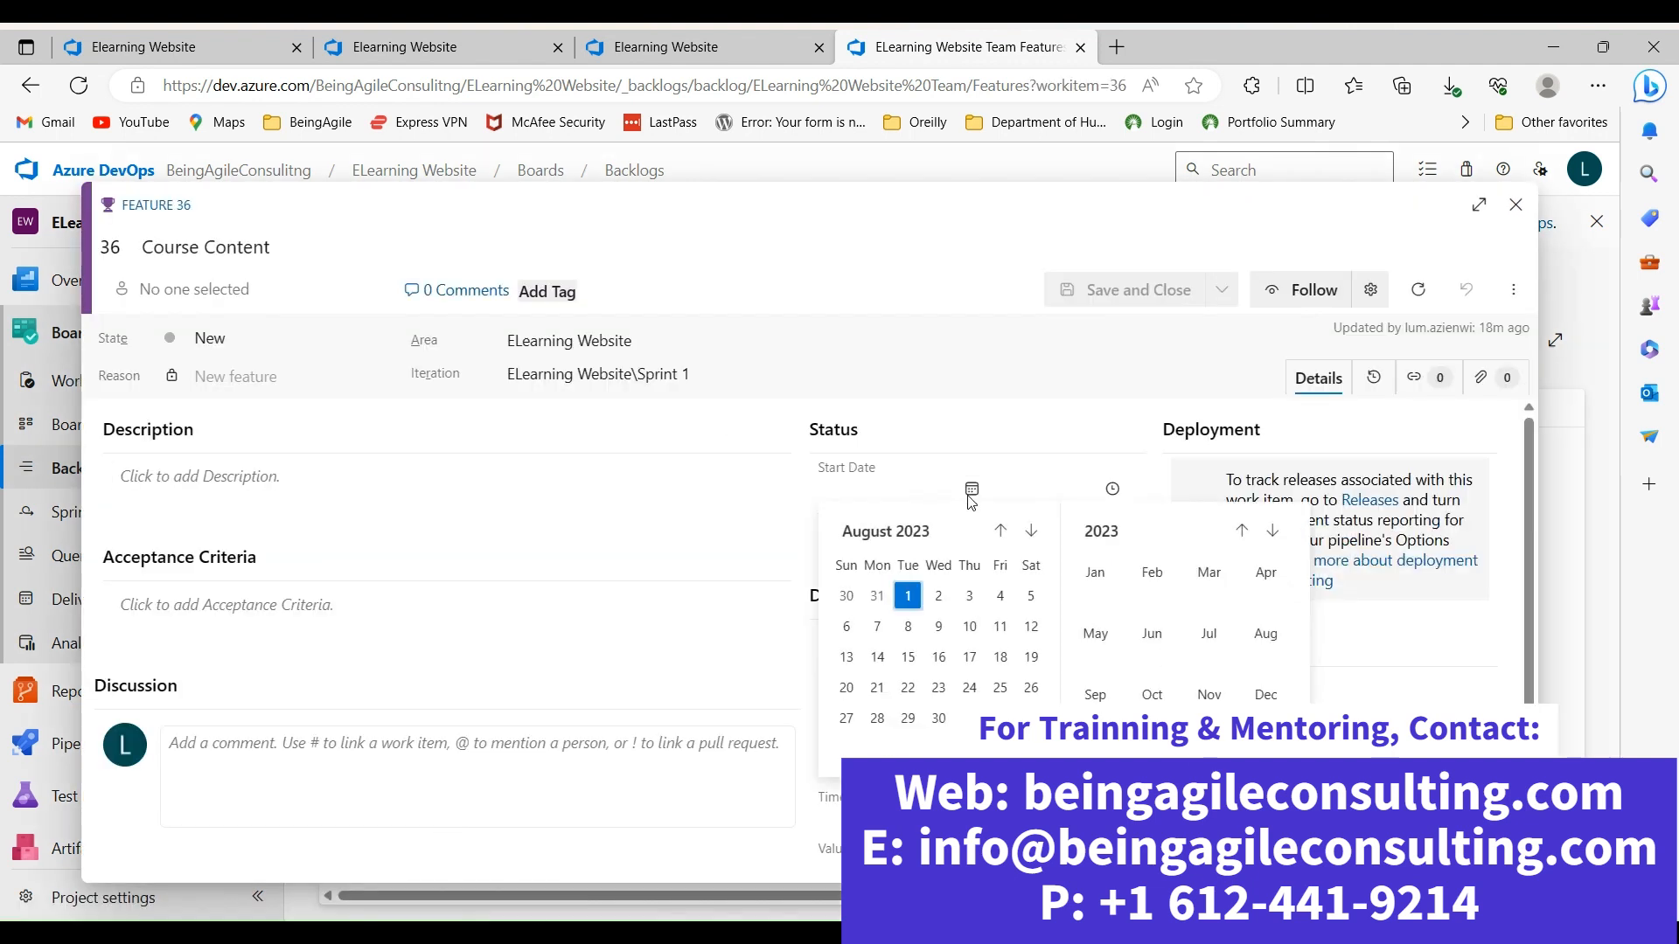
left_click(939, 659)
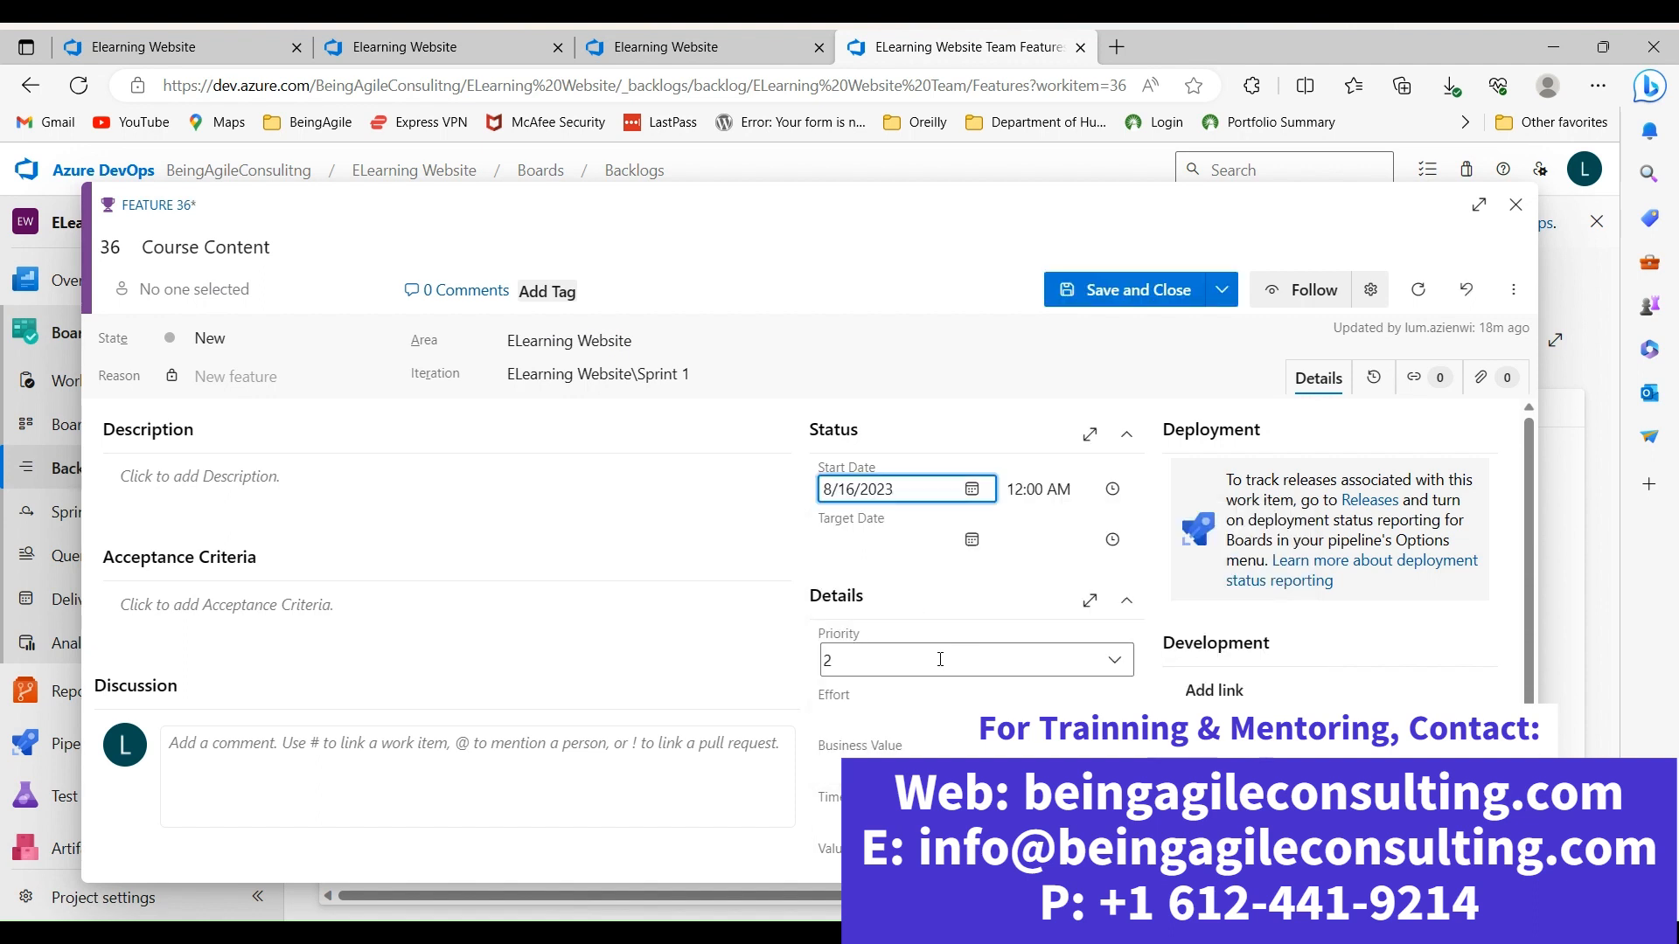
left_click(974, 540)
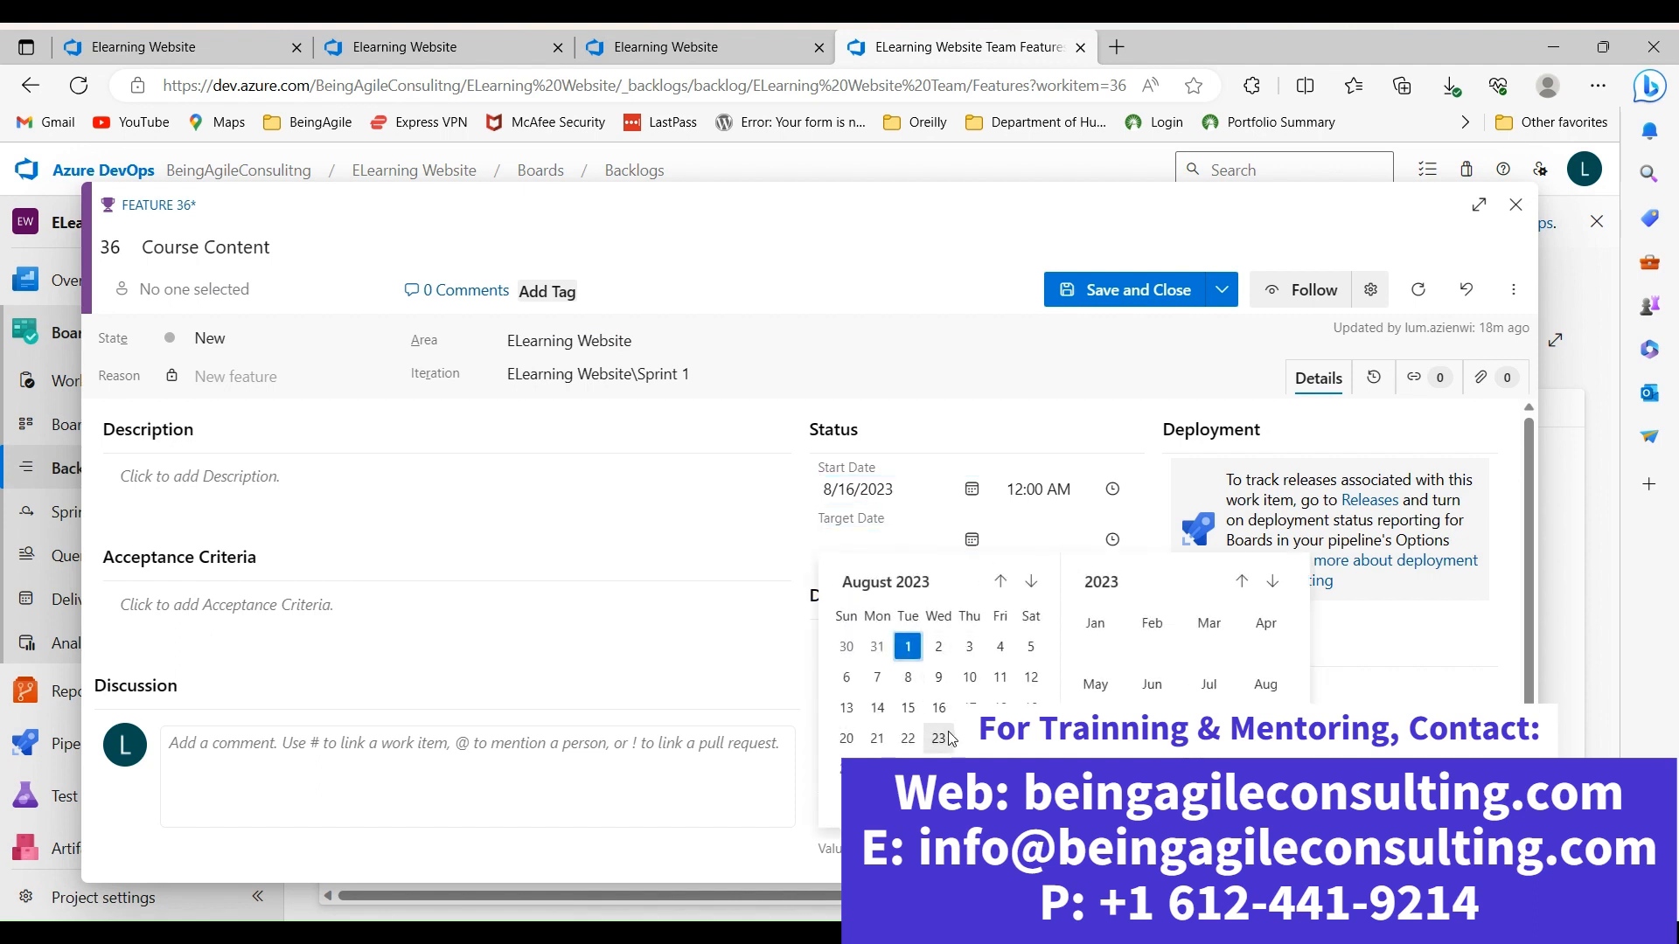
left_click(908, 769)
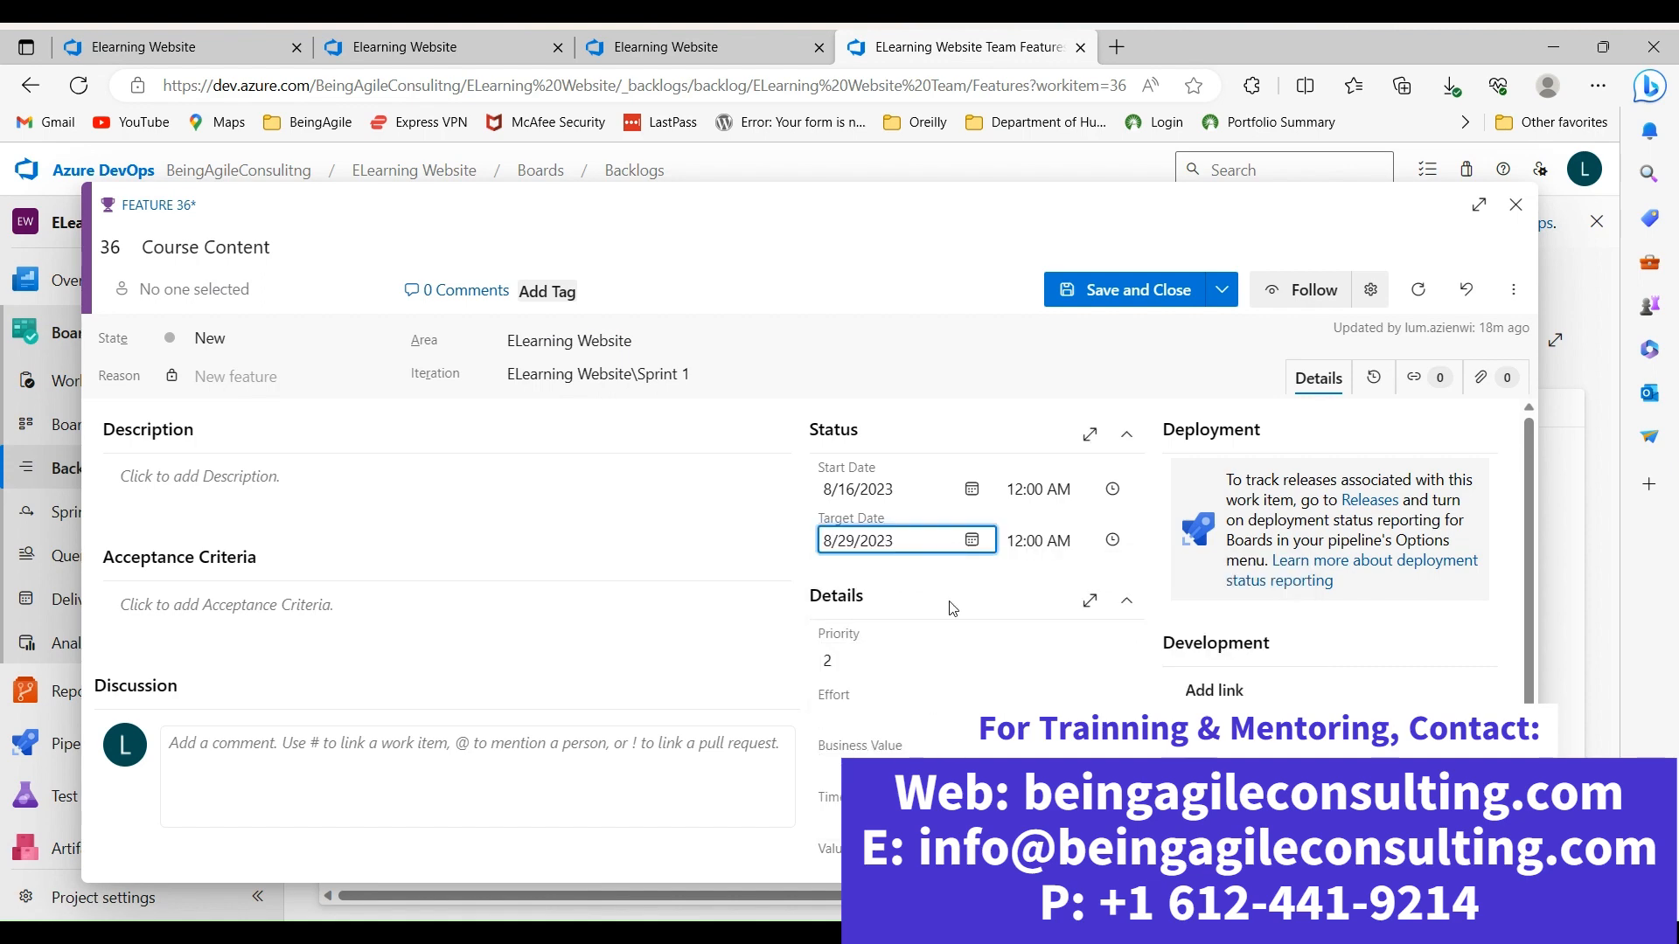
left_click(1110, 294)
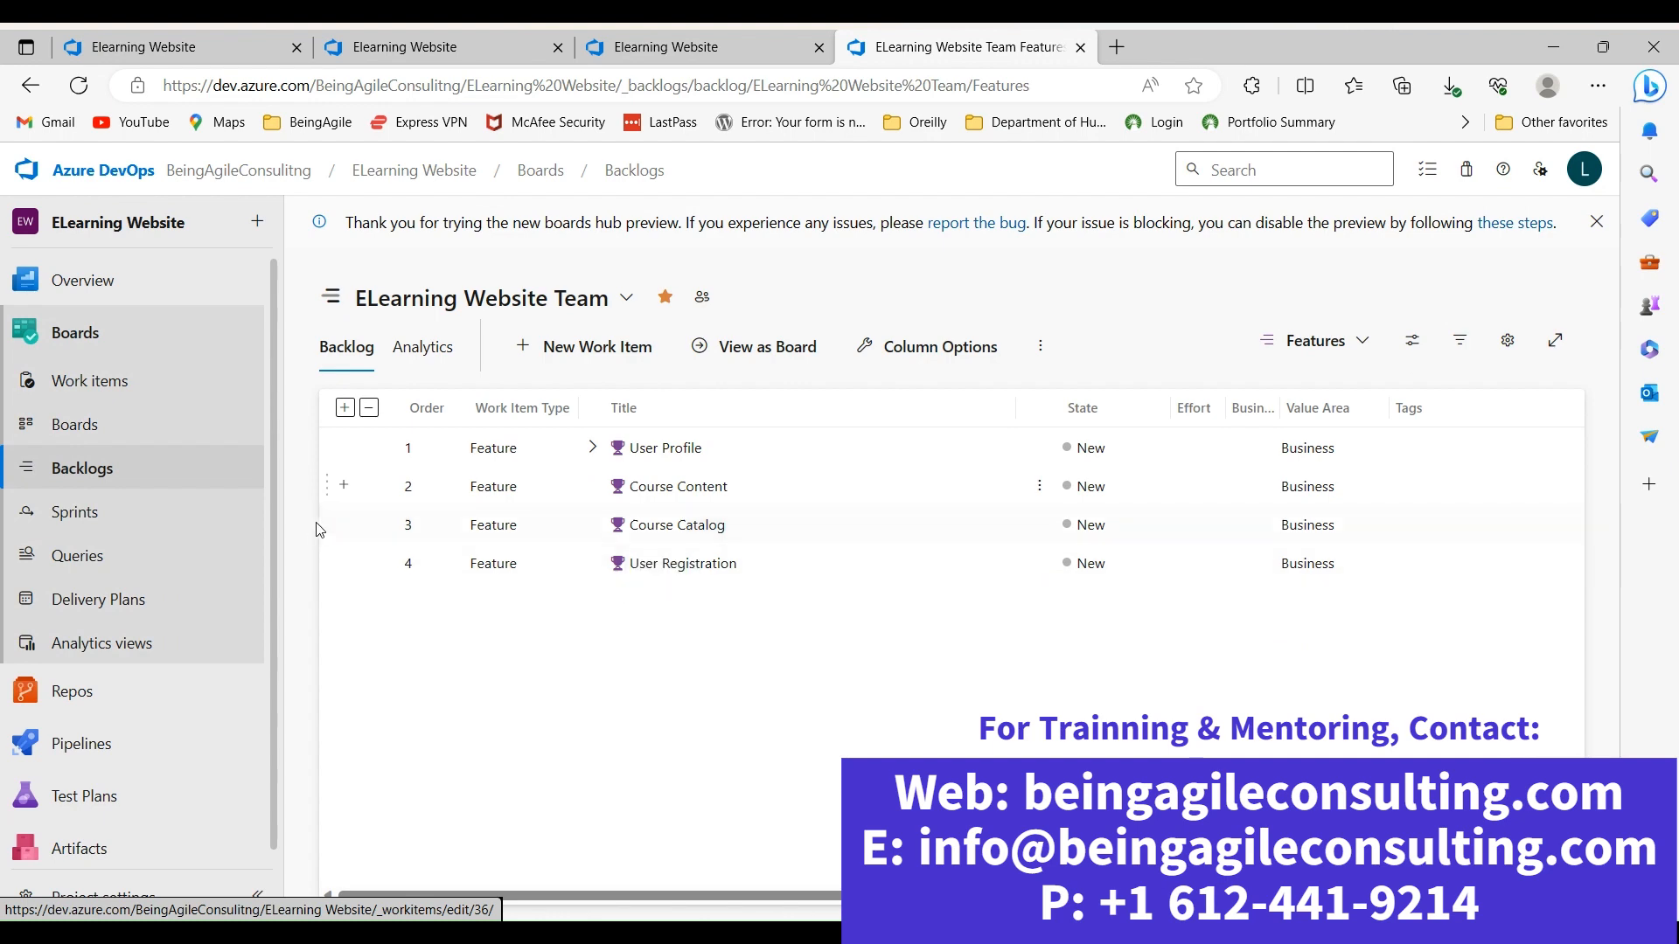
Set the Course Catalog feature's start date to 8/30/2023 and target date to 9/12/2023, and save it
left_click(710, 531)
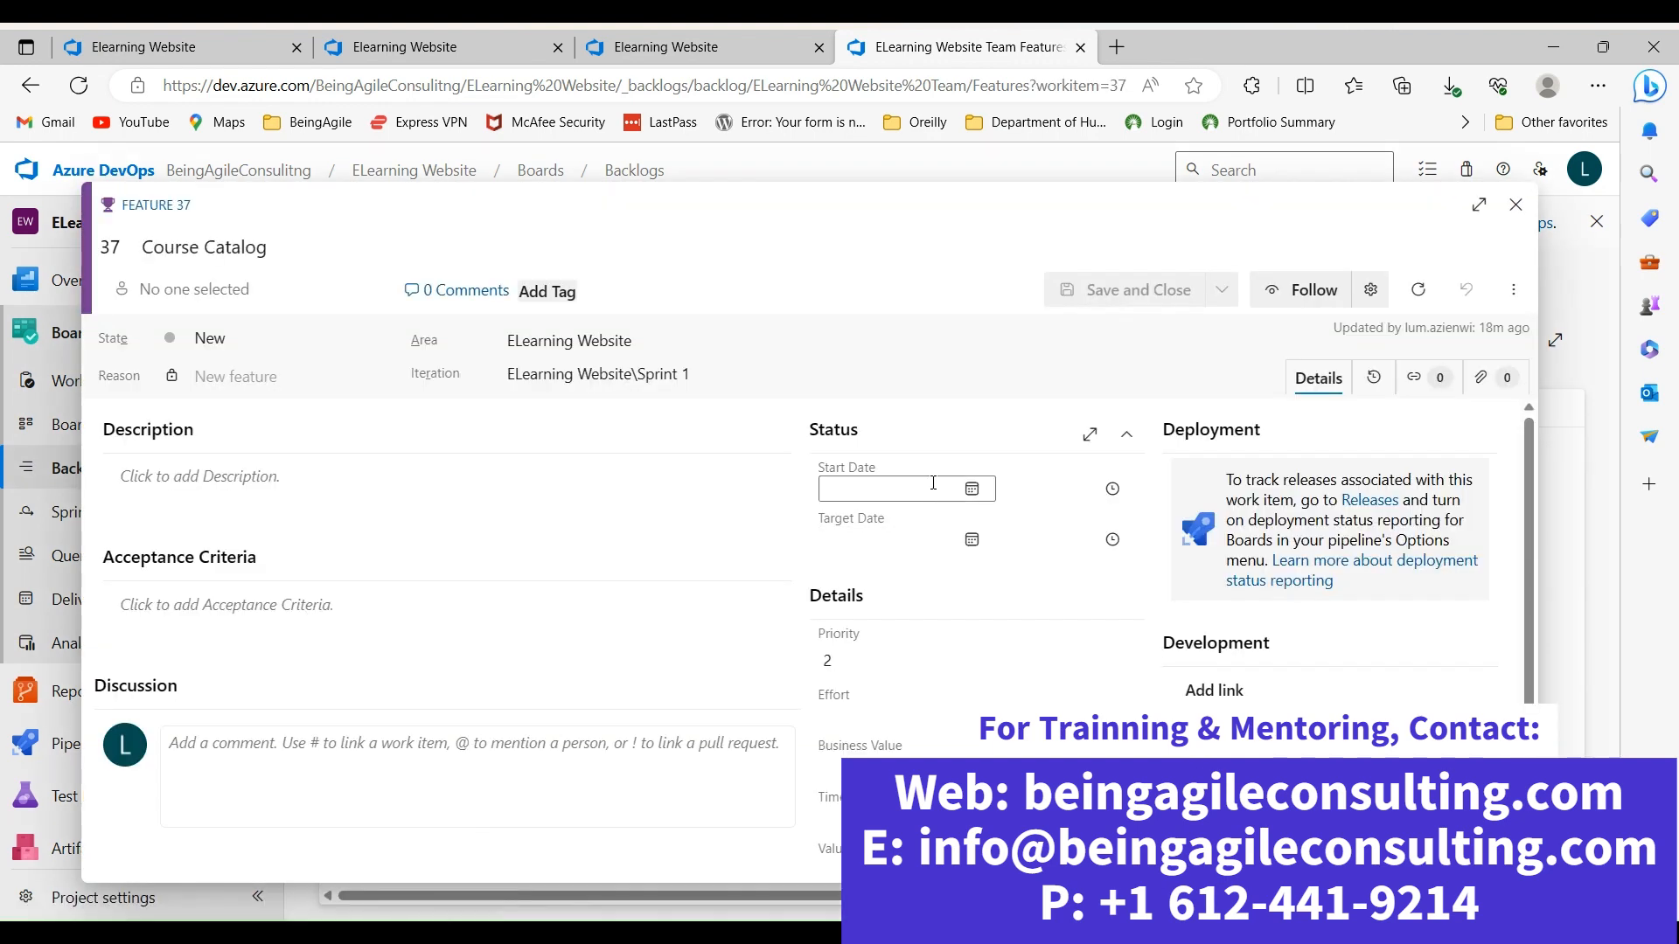
left_click(972, 488)
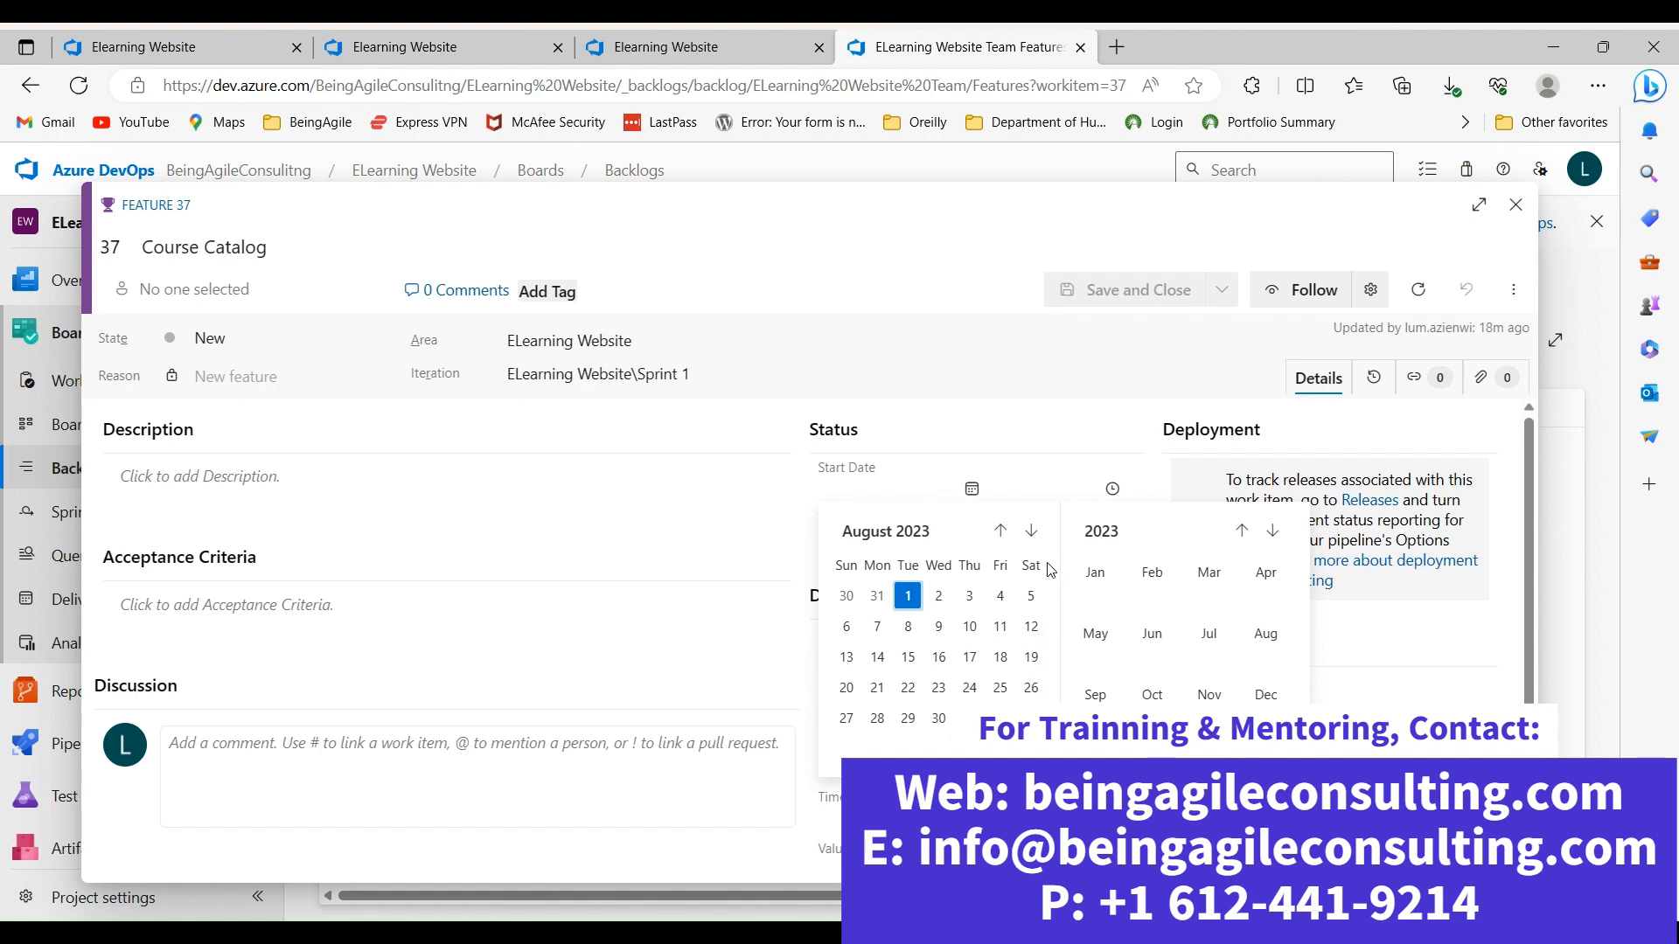
left_click(939, 718)
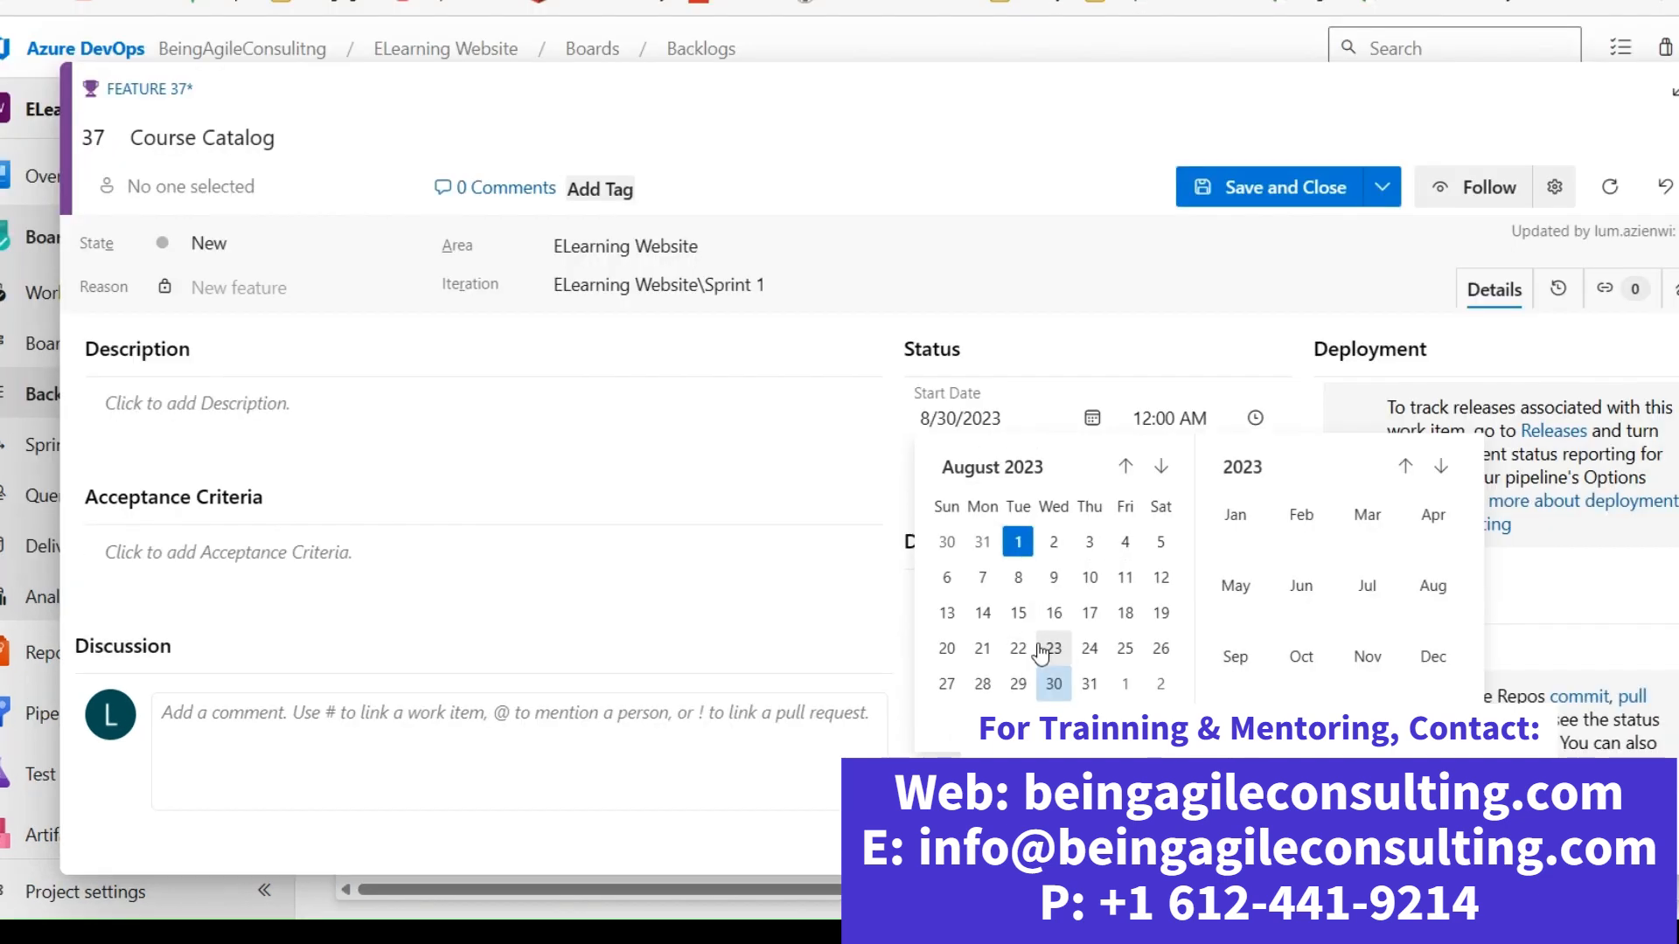
left_click(1054, 684)
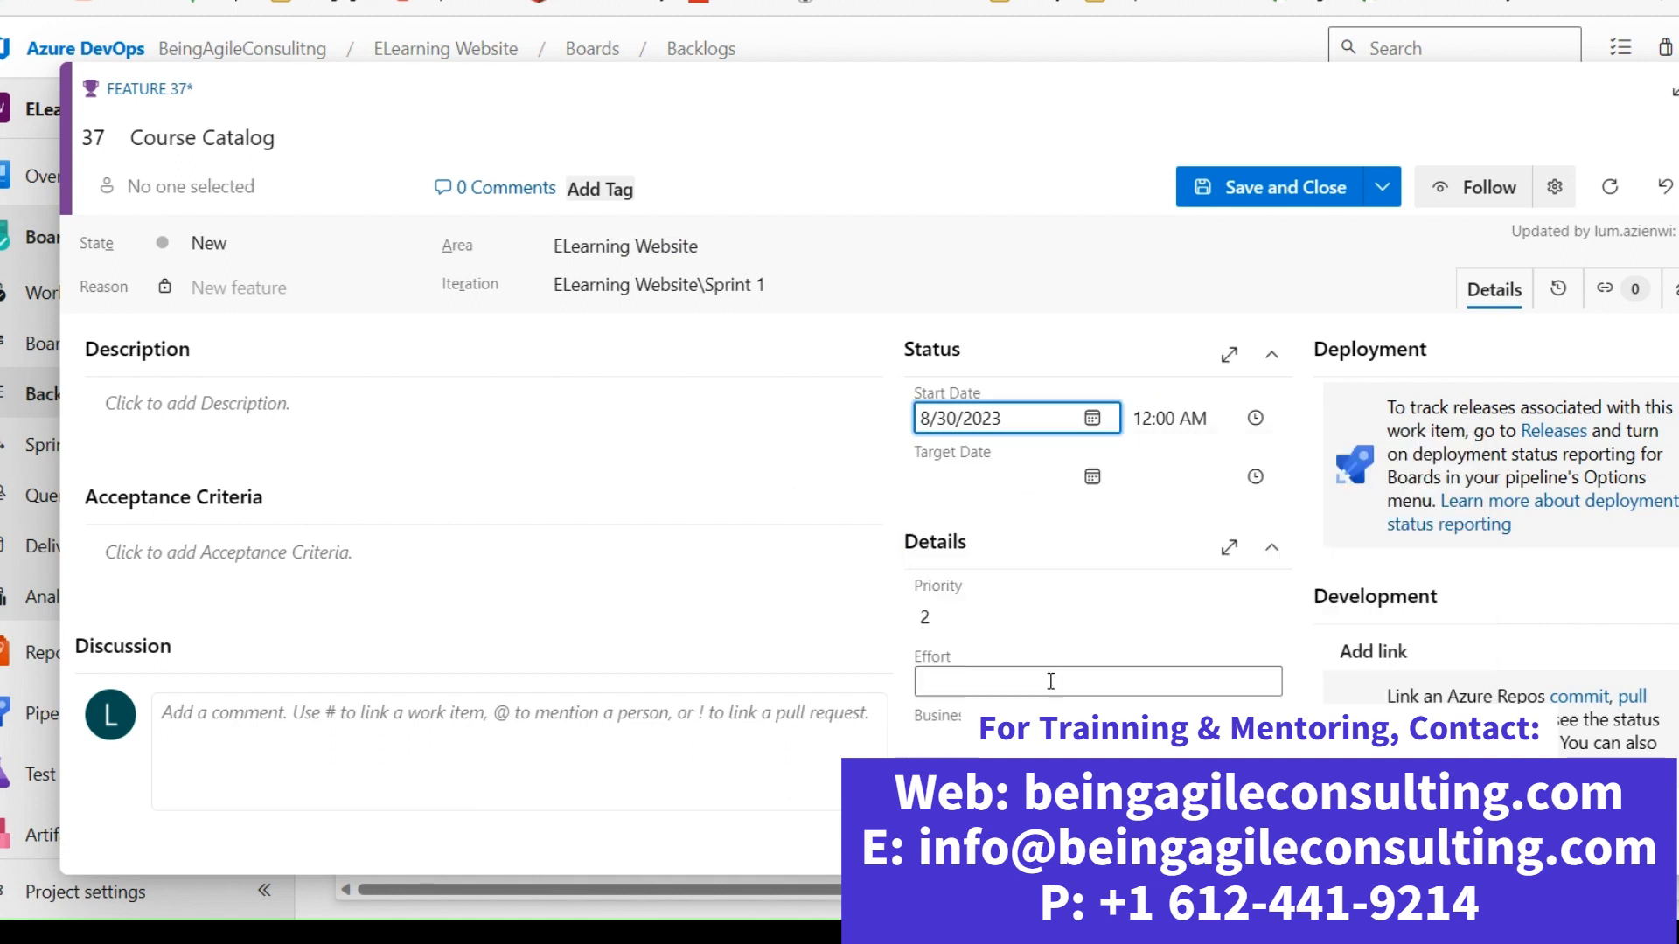
left_click(1092, 477)
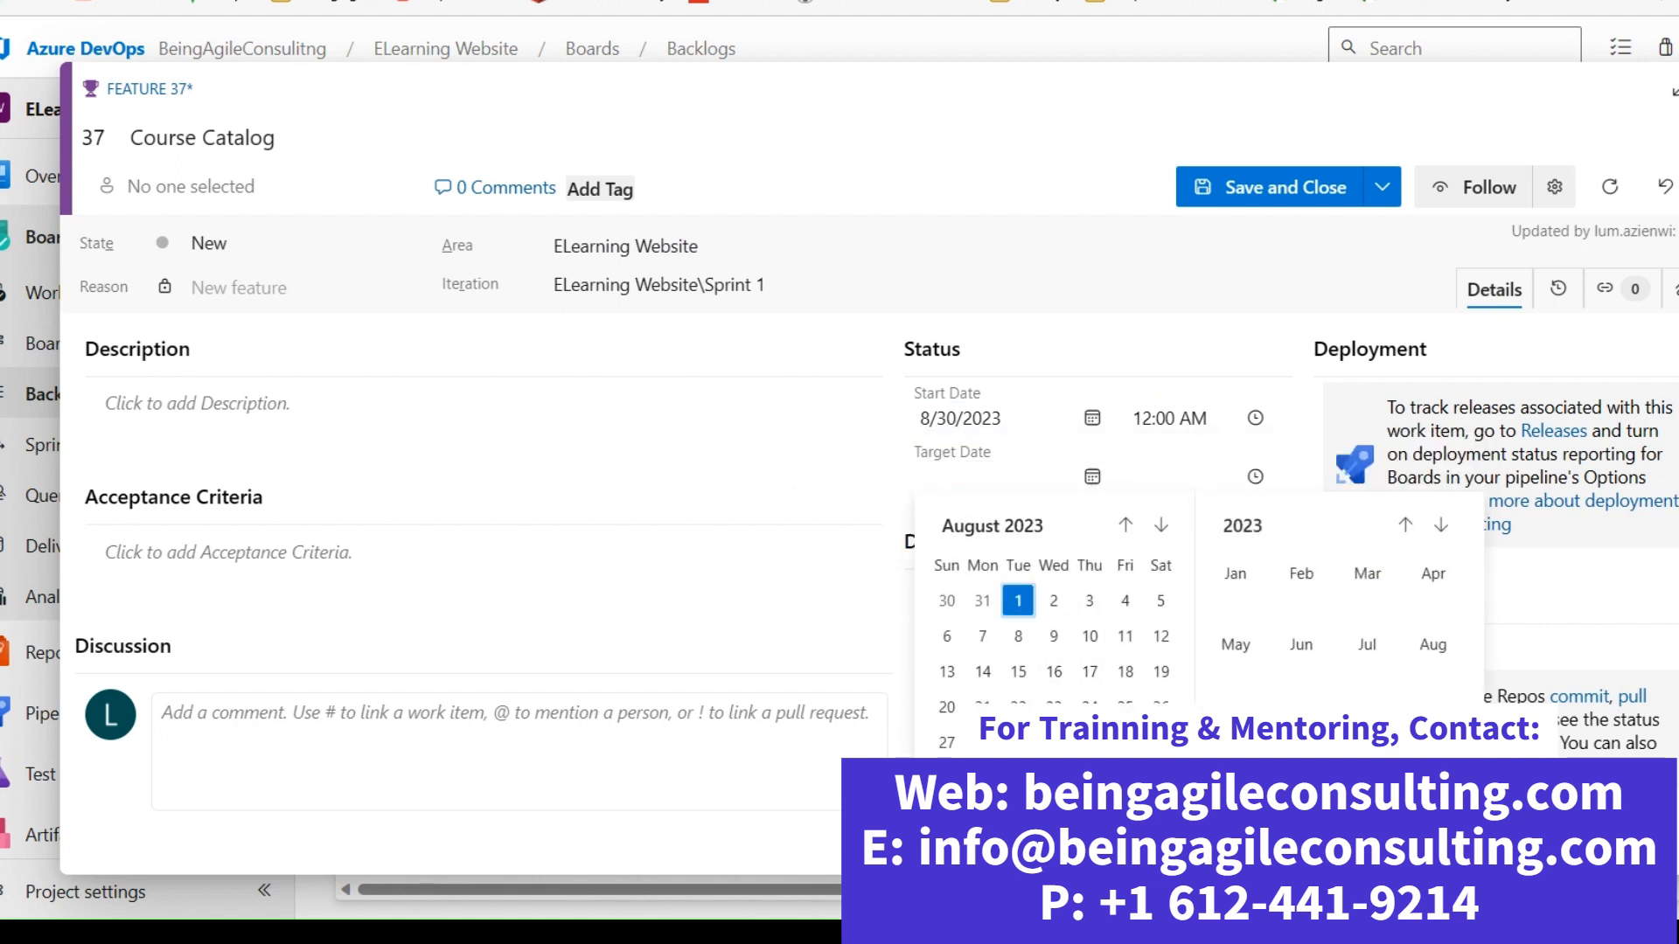
left_click(1161, 527)
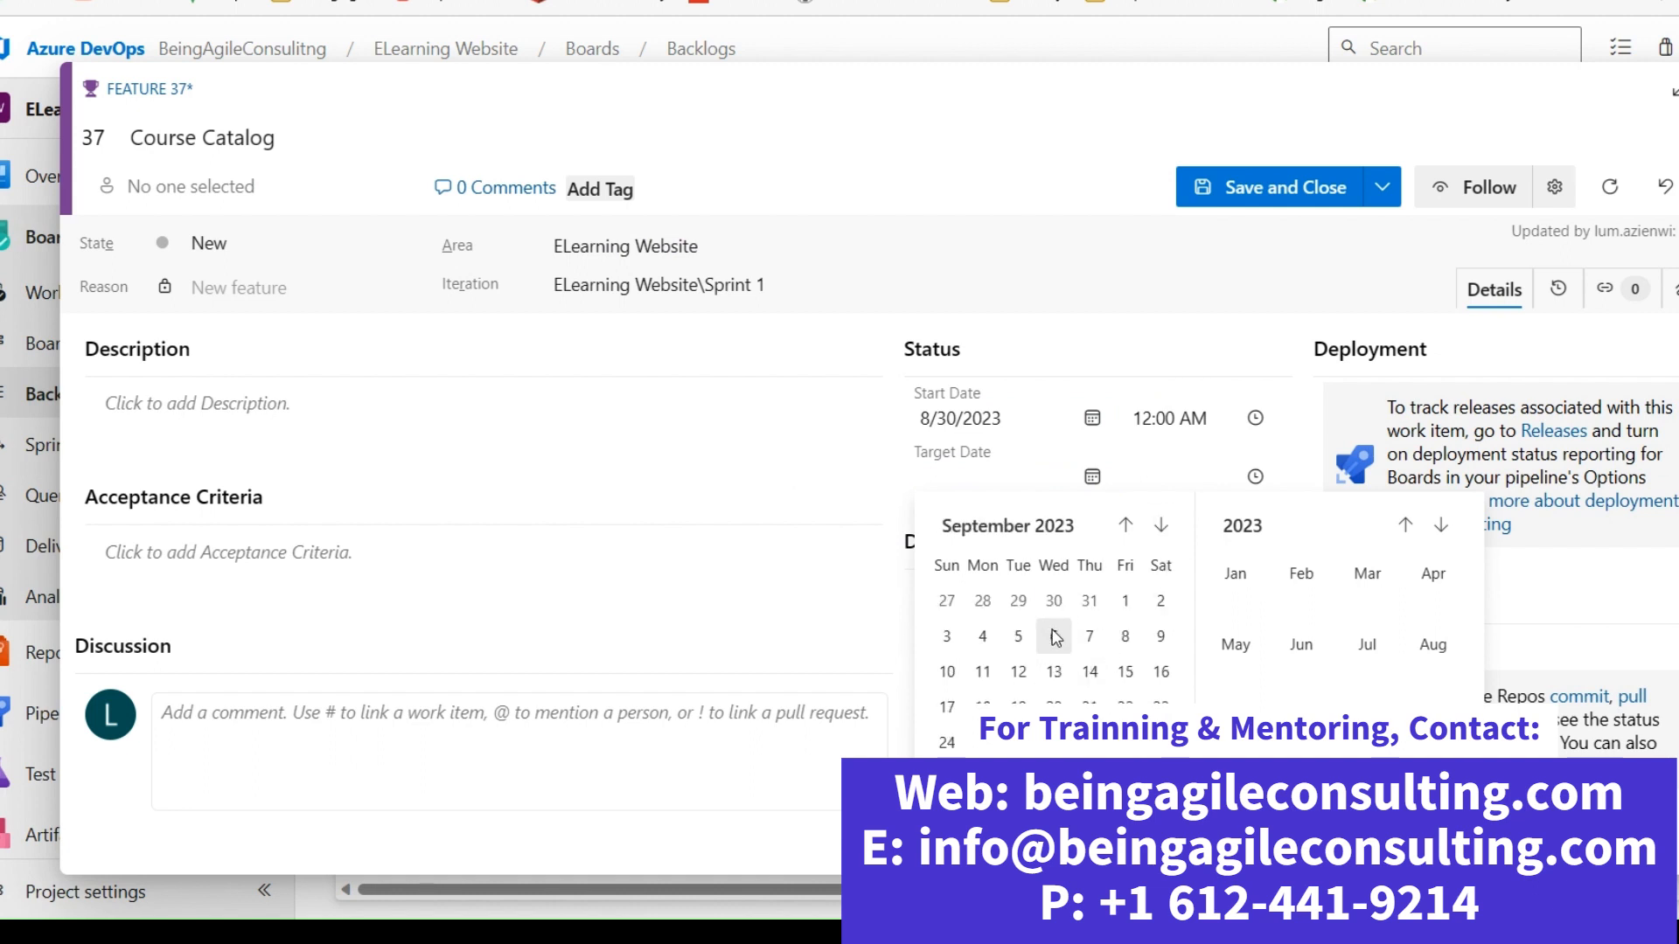
left_click(1019, 672)
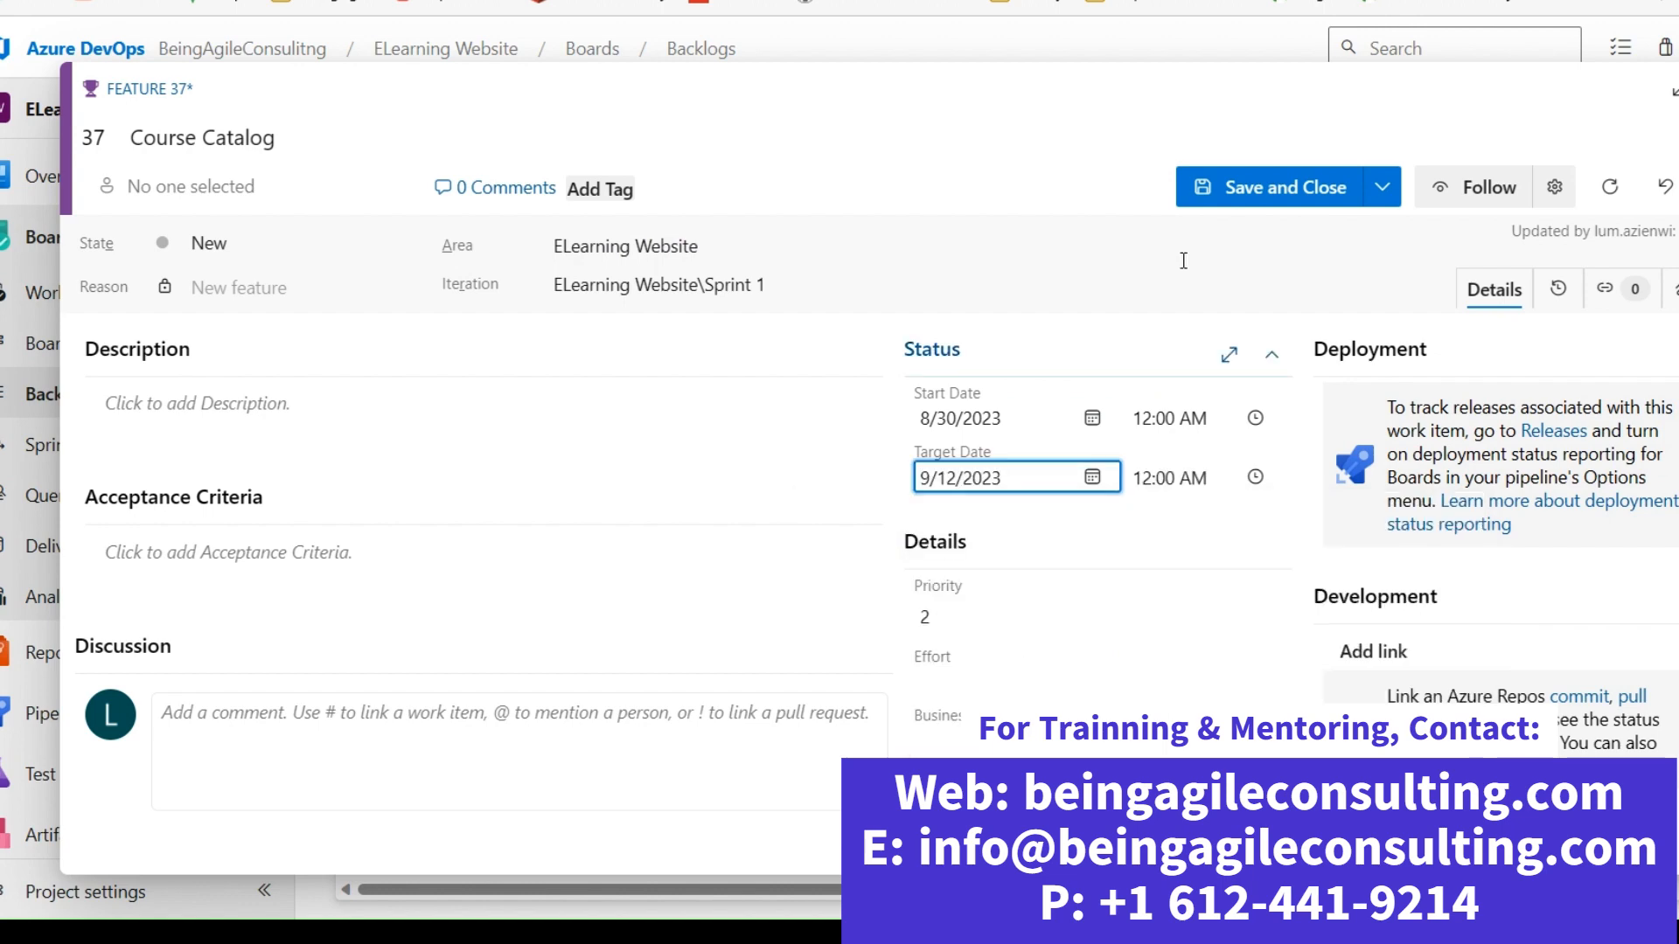
left_click(1266, 184)
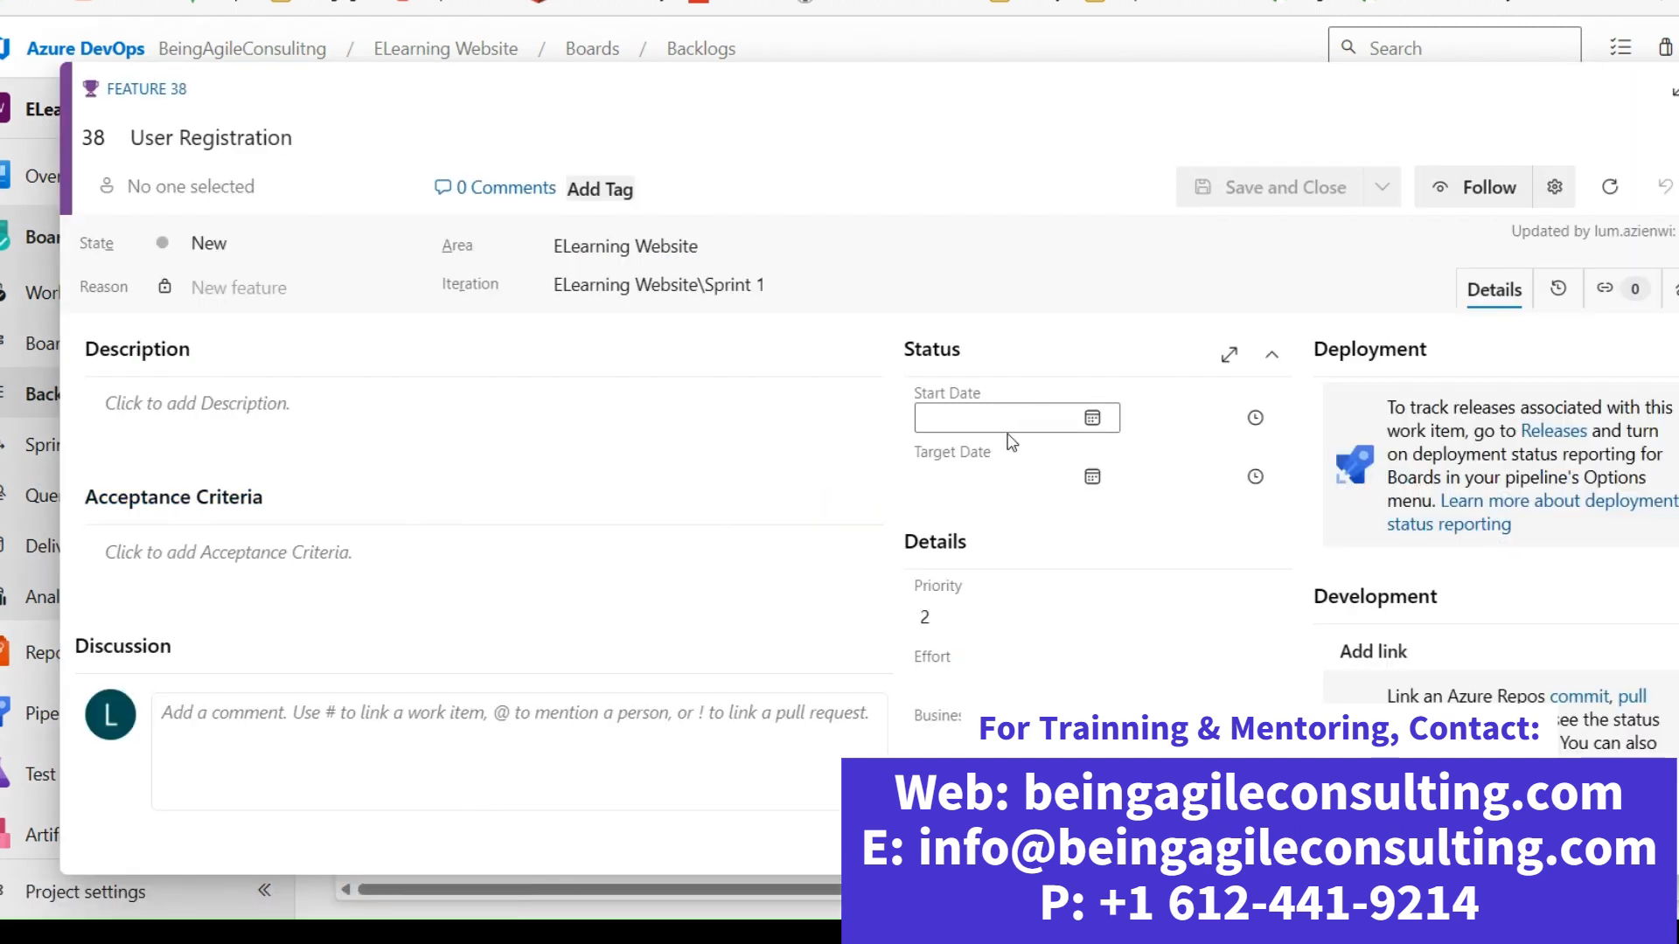
Set the User Registration feature's start date to 9/13/2023 and target date to 9/26/2023, and save it
left_click(1093, 419)
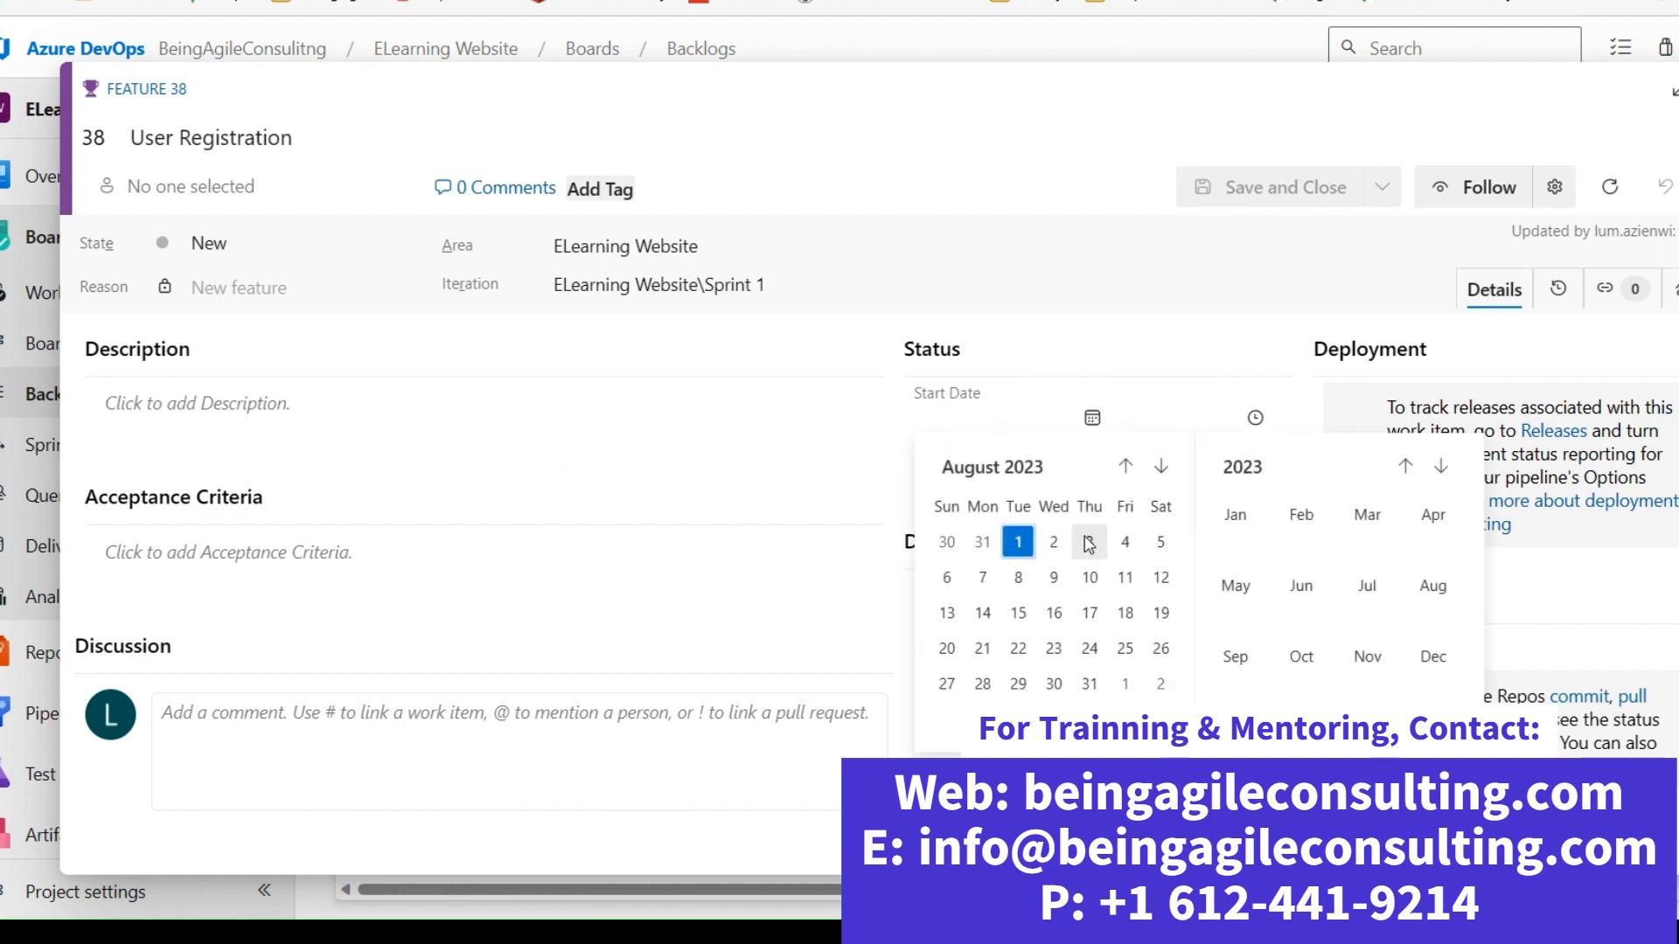
left_click(1159, 469)
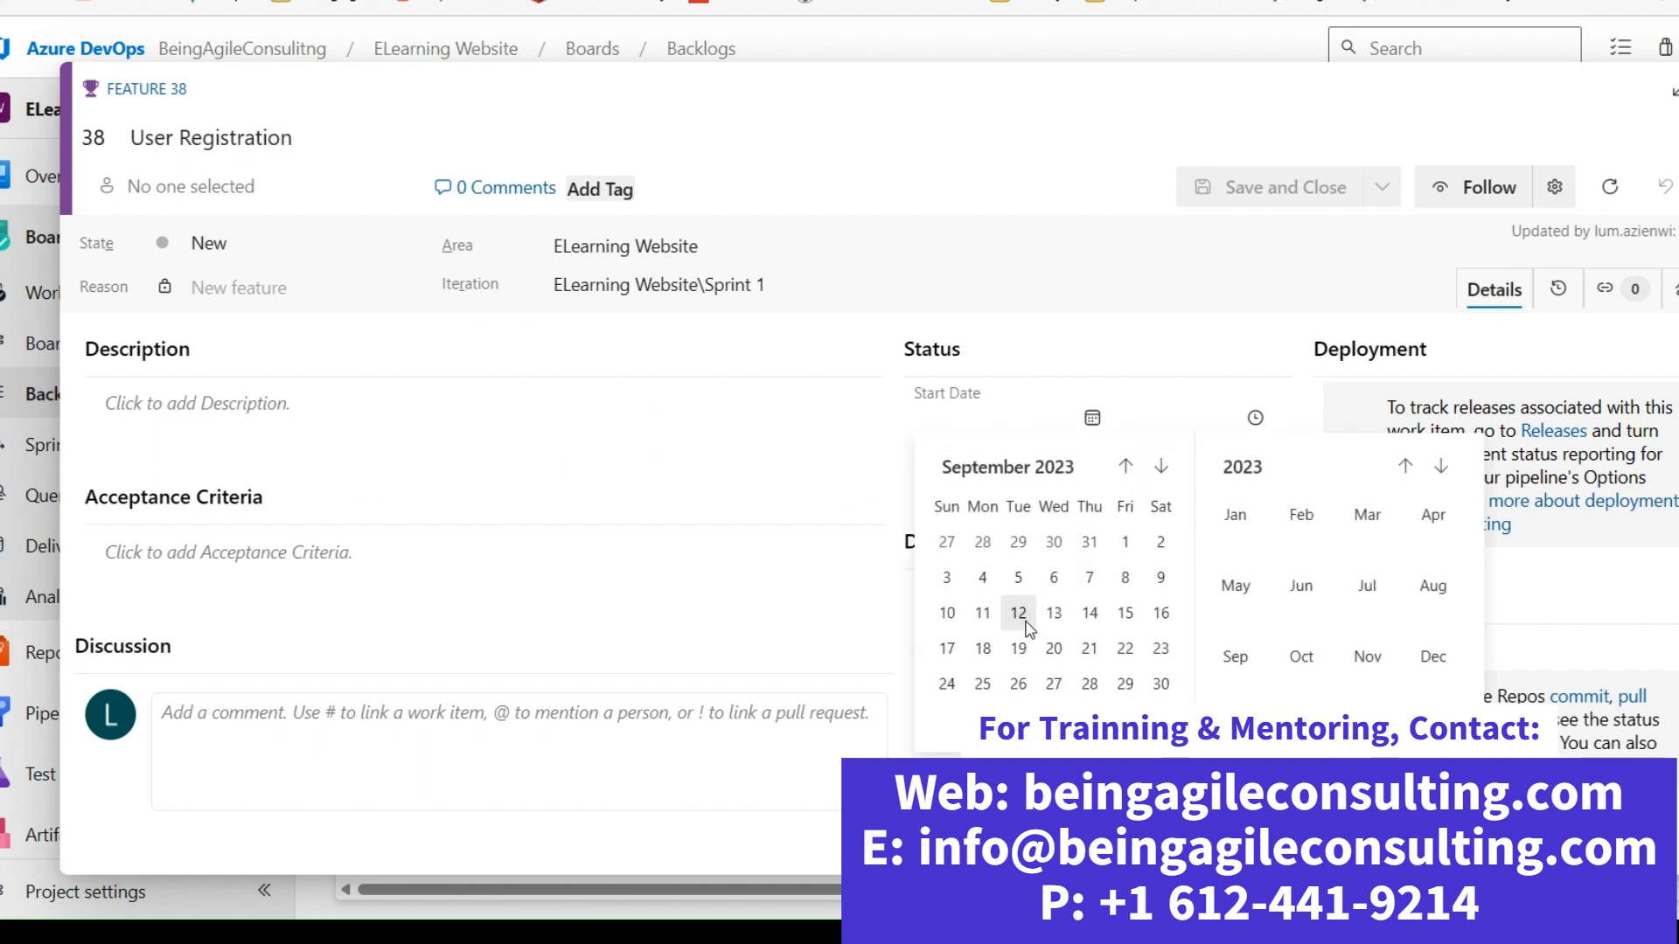
left_click(1054, 613)
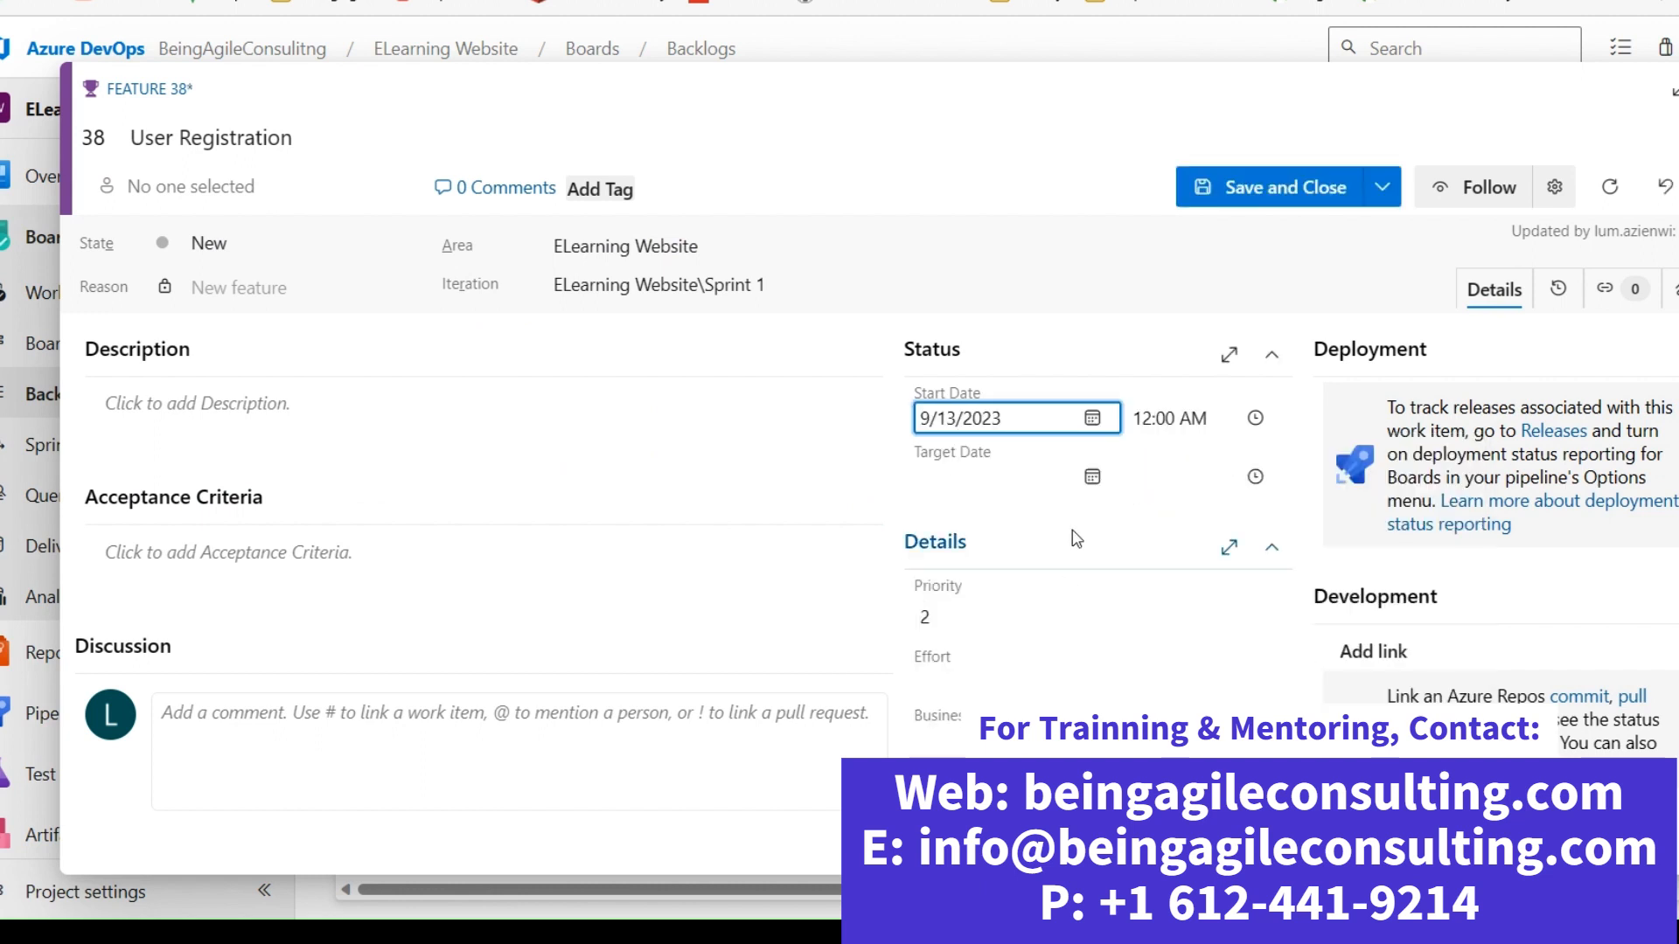
left_click(1092, 477)
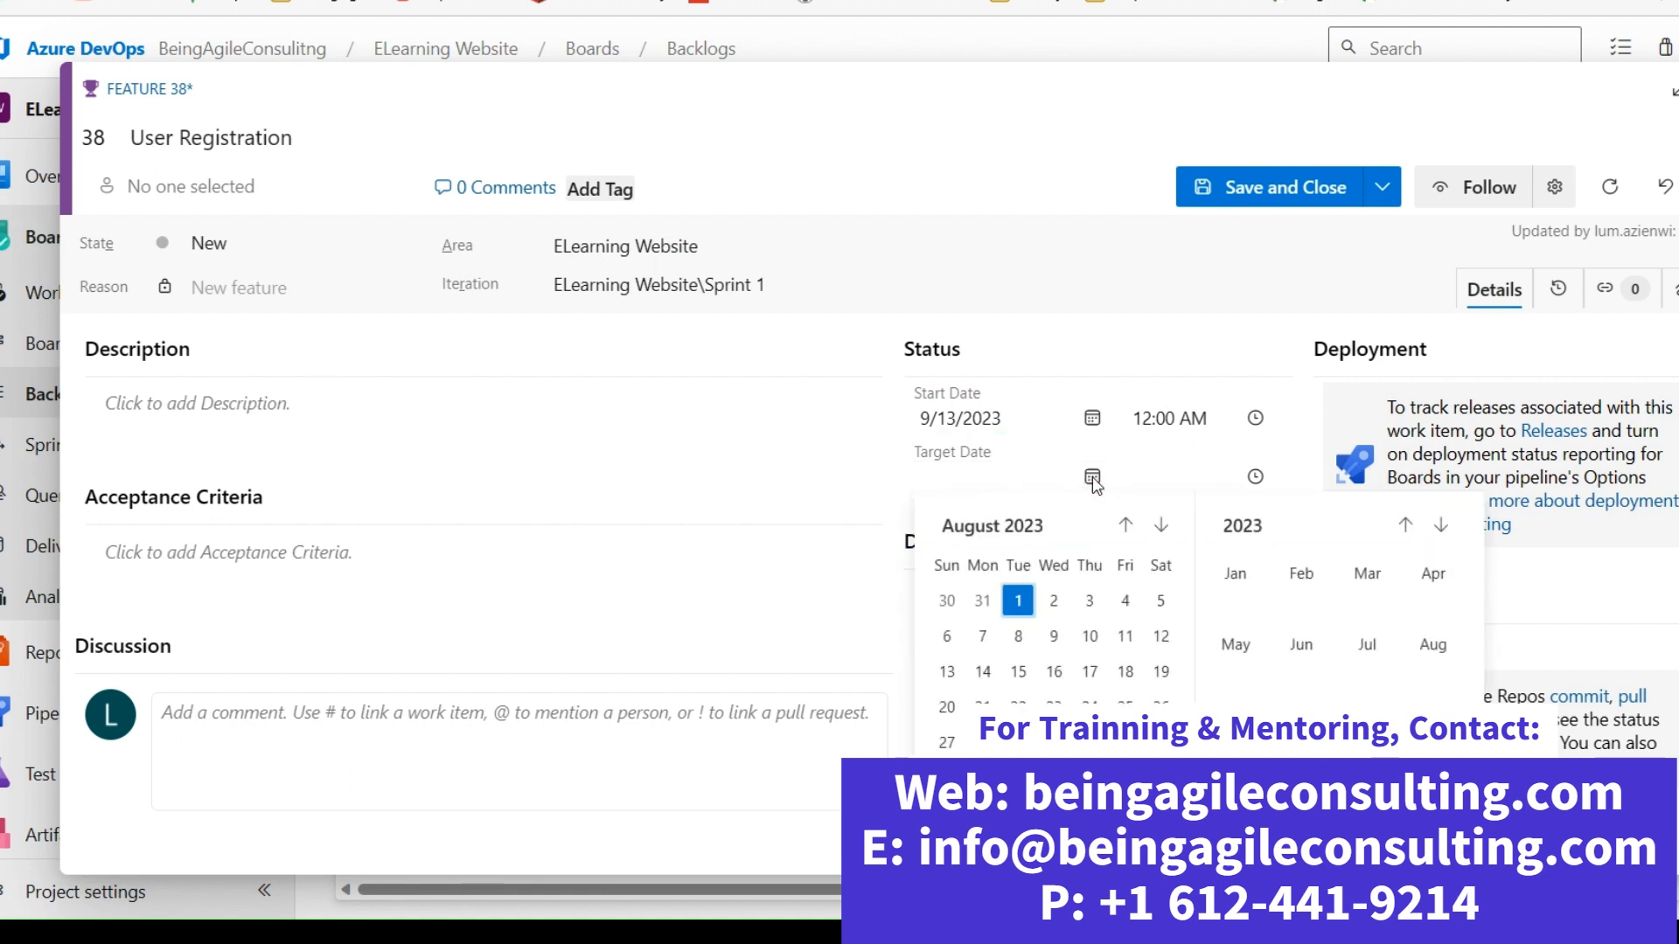
left_click(1161, 525)
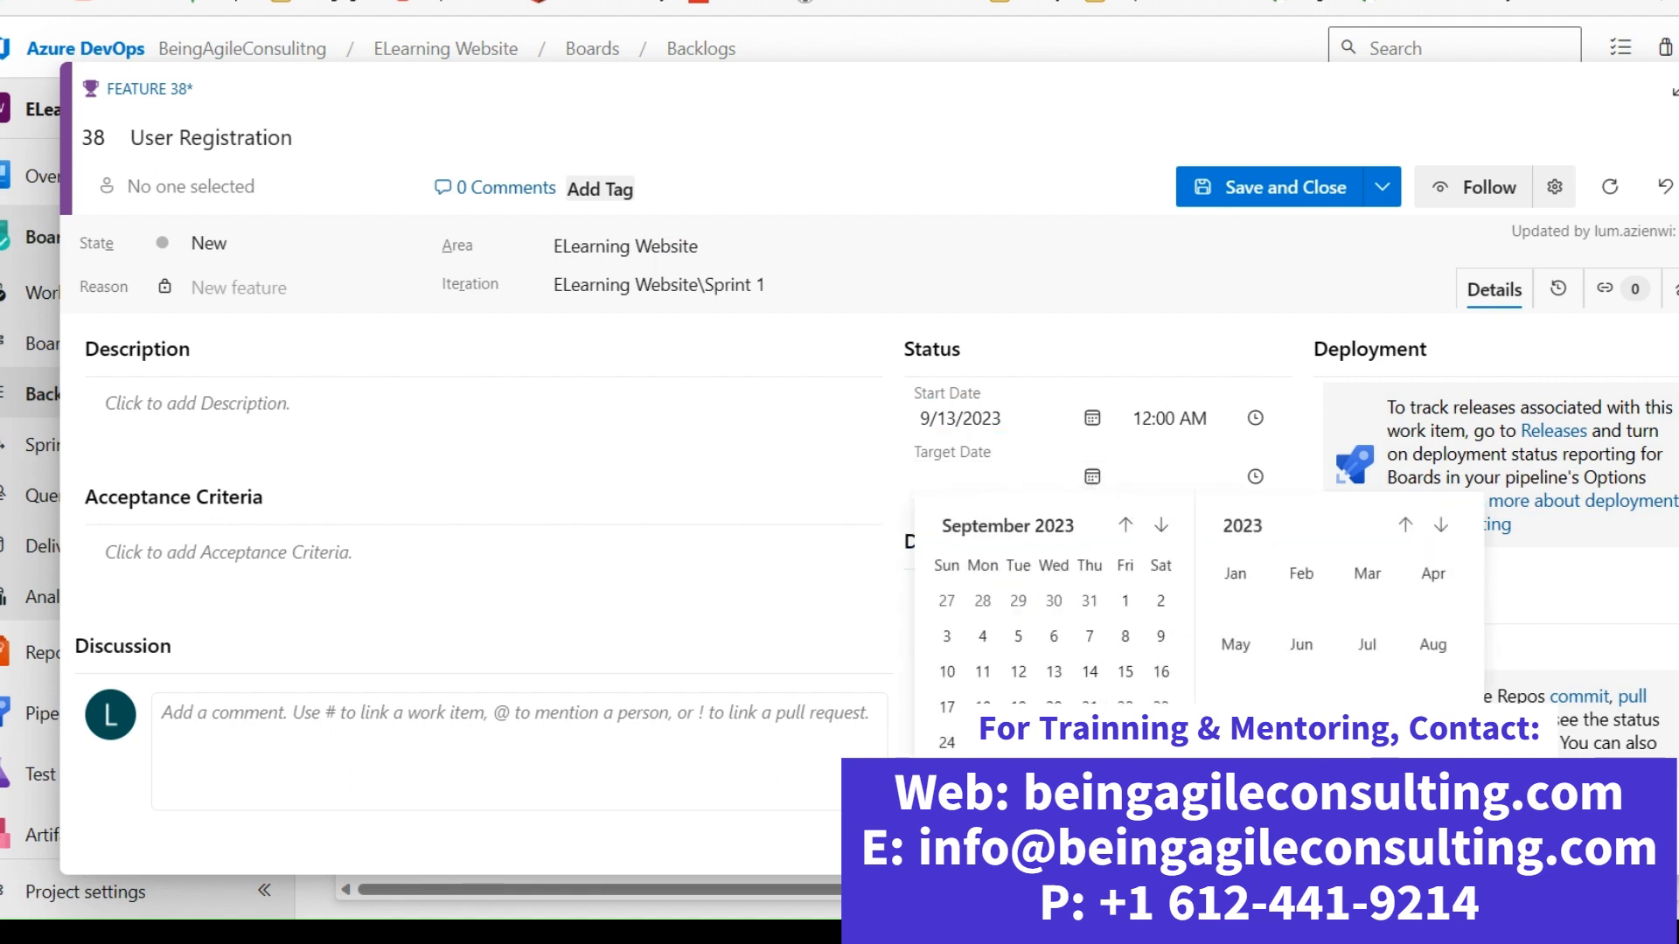
left_click(1017, 742)
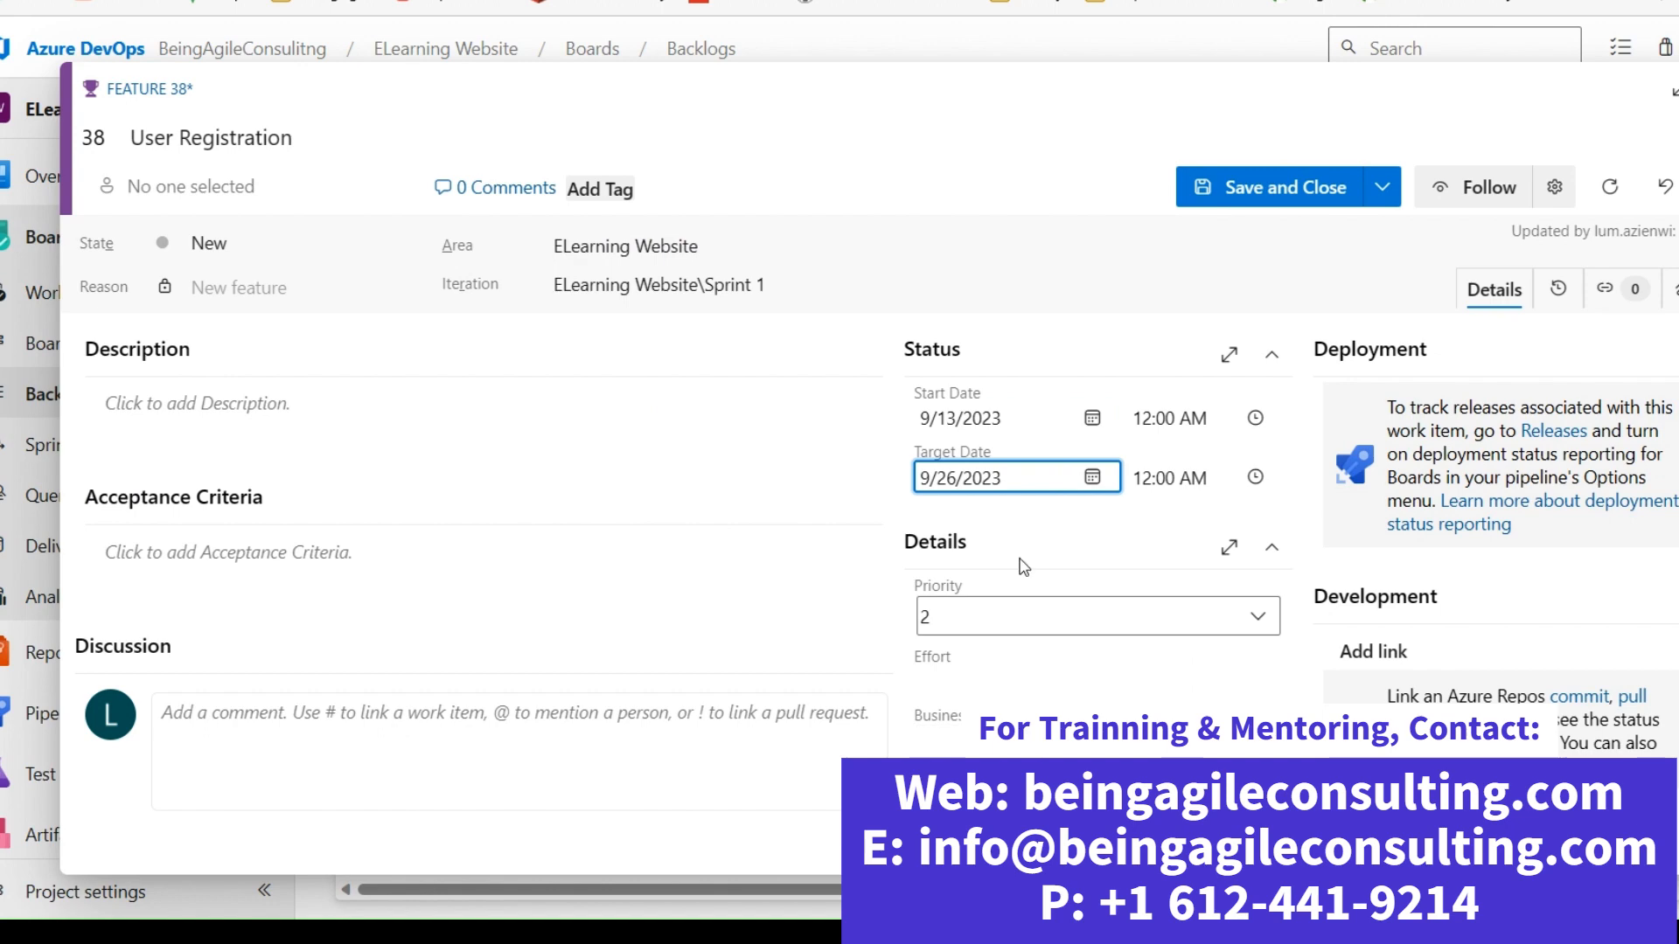
left_click(1282, 191)
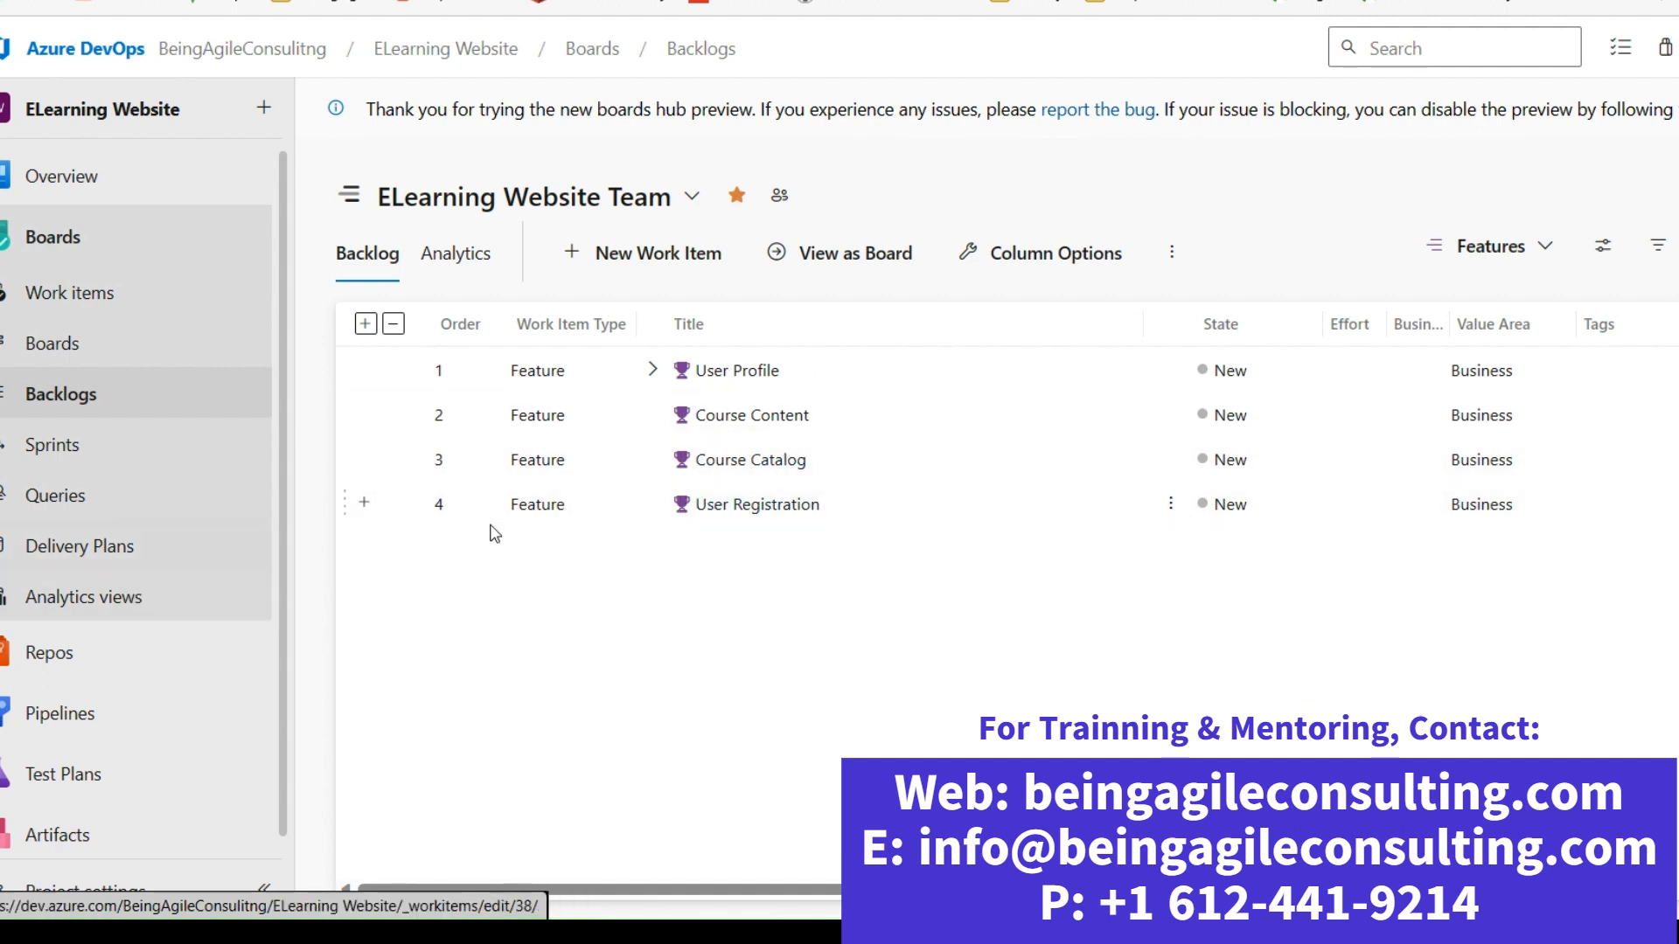
Open the Elearning Website delivery plan and review the scheduled features along its timeline
left_click(54, 549)
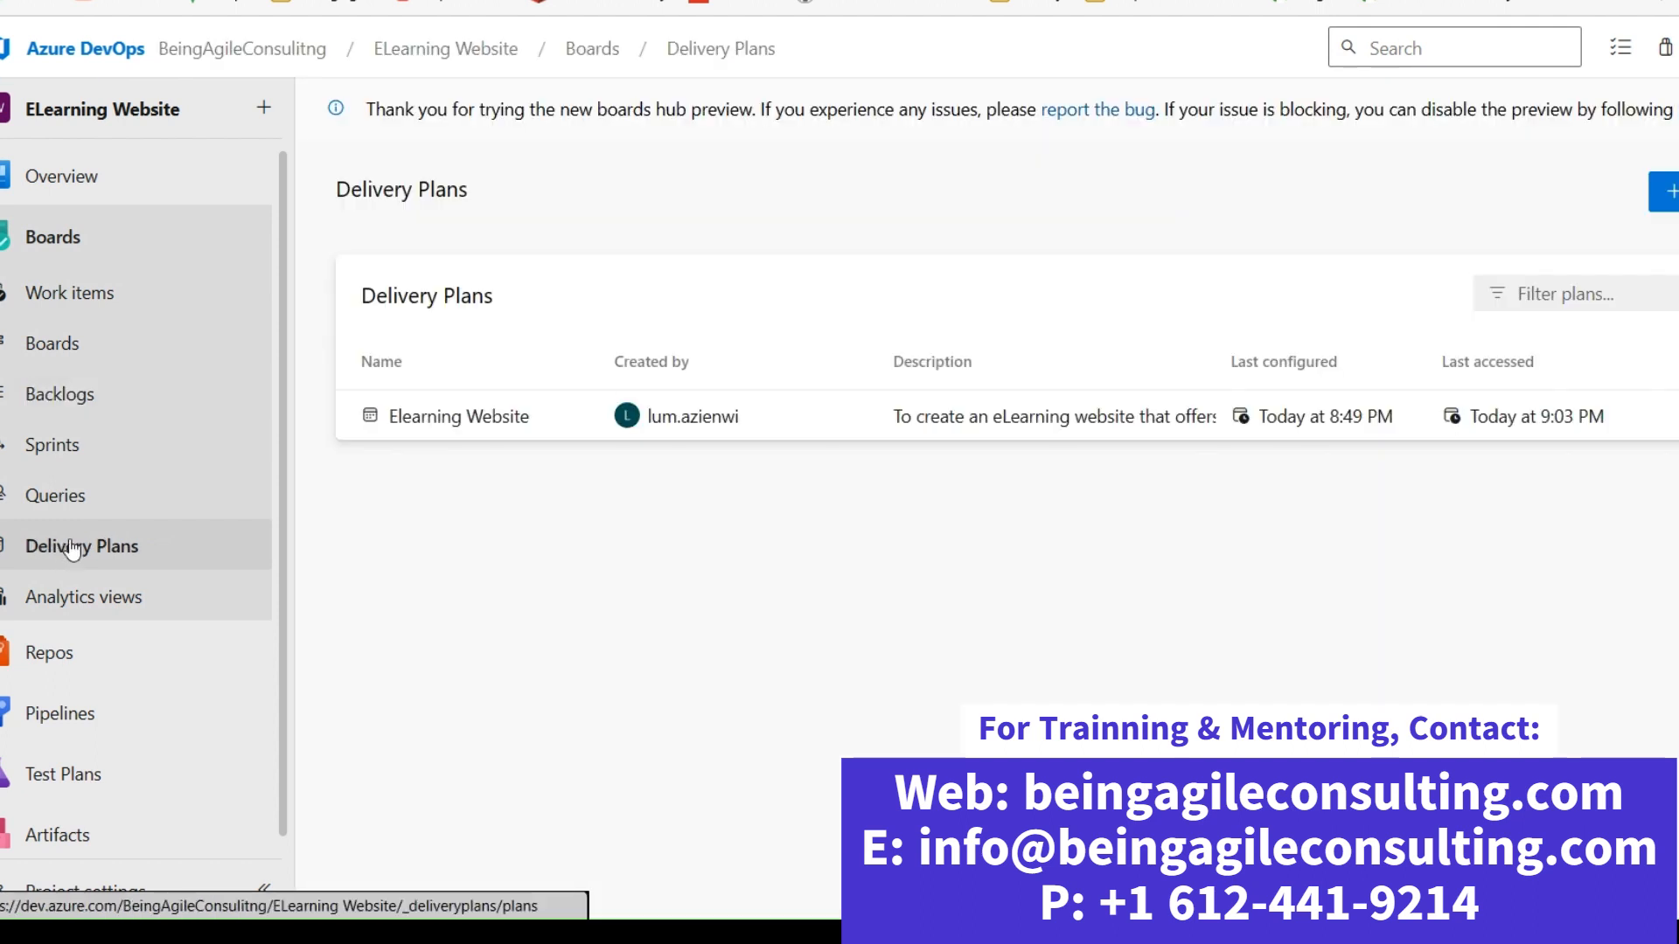
left_click(461, 418)
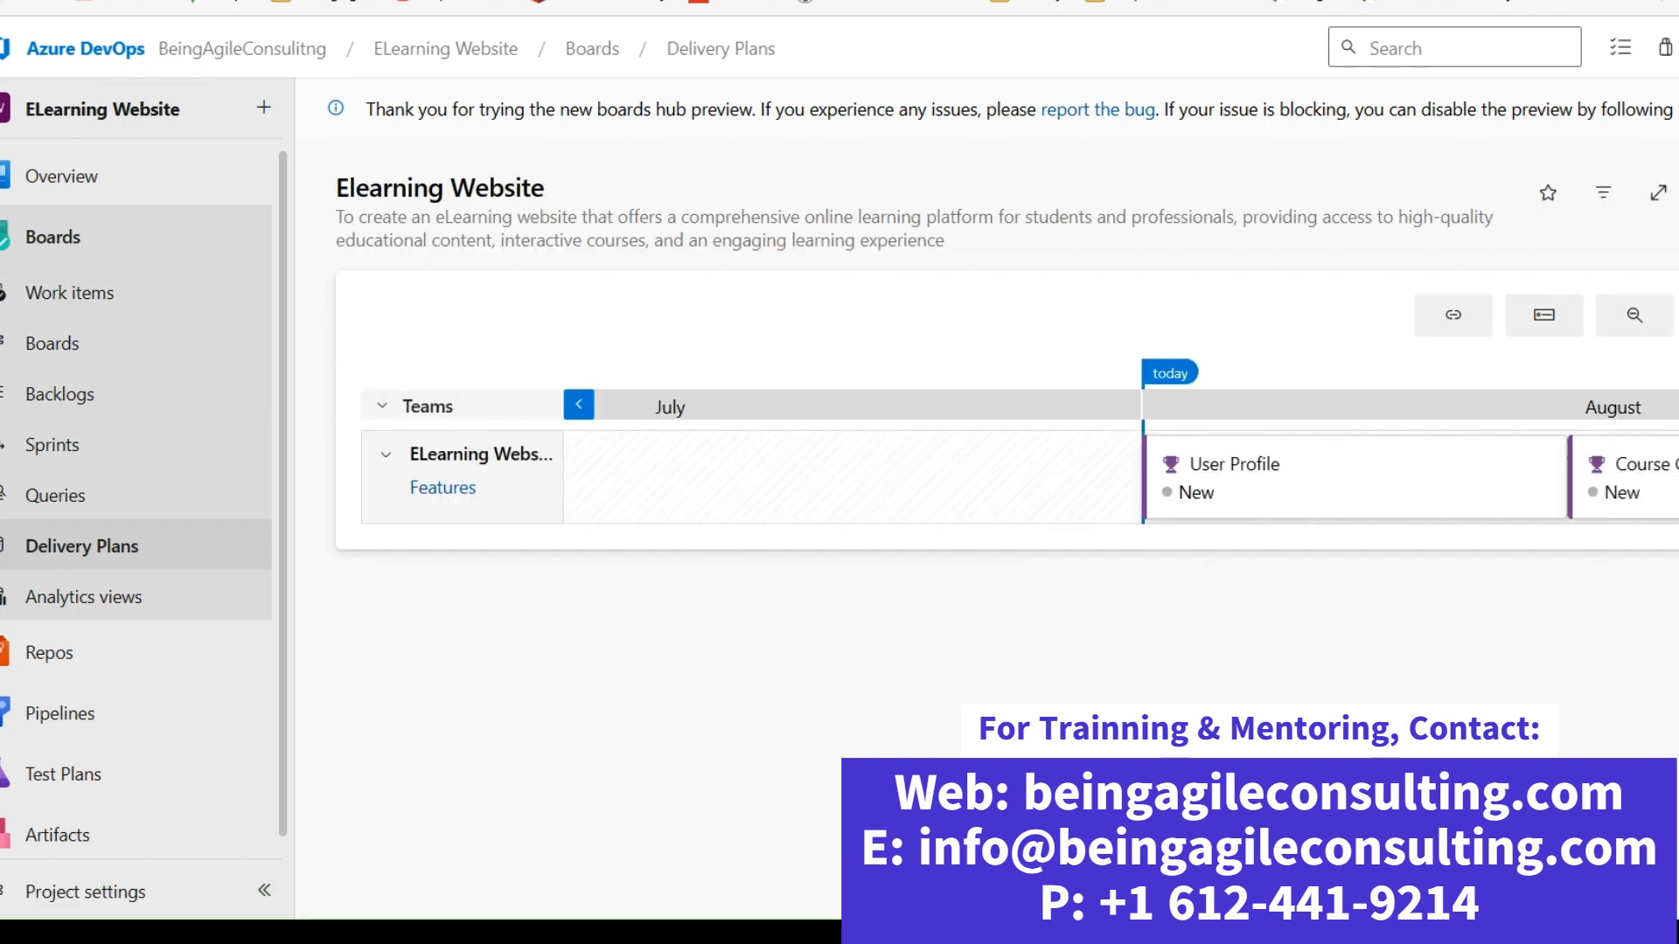
mouse_move(1672, 528)
left_mouse_down()
mouse_move(417, 536)
mouse_move(1566, 607)
mouse_move(1147, 557)
left_mouse_up()
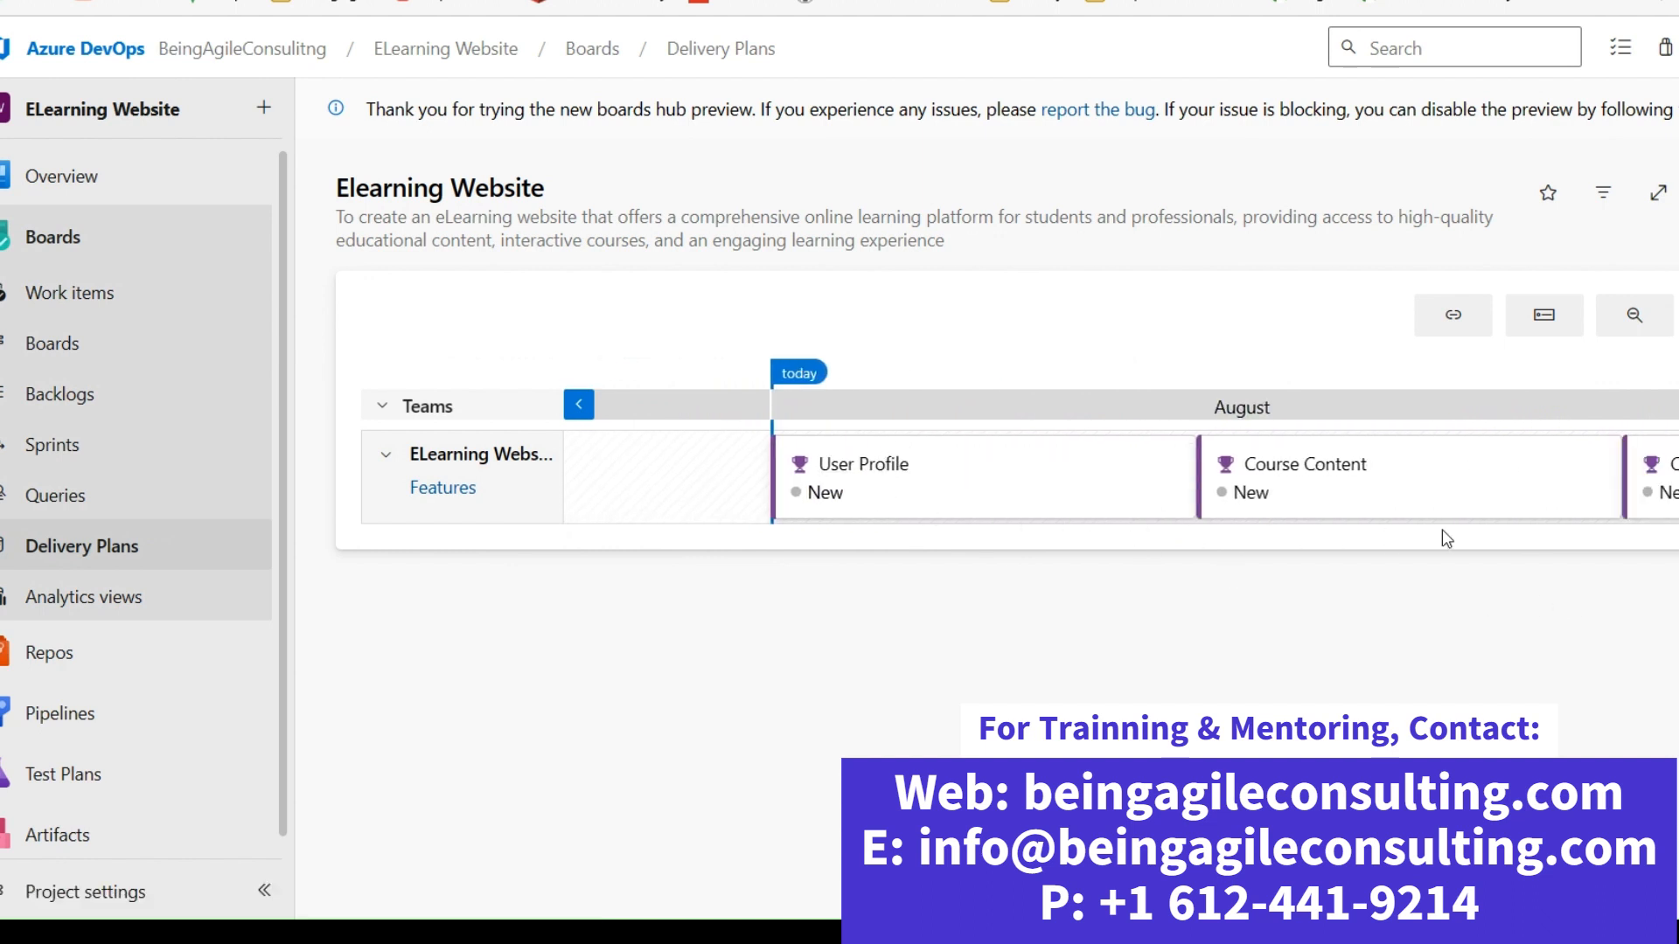
left_click_drag(1458, 531, 622, 552)
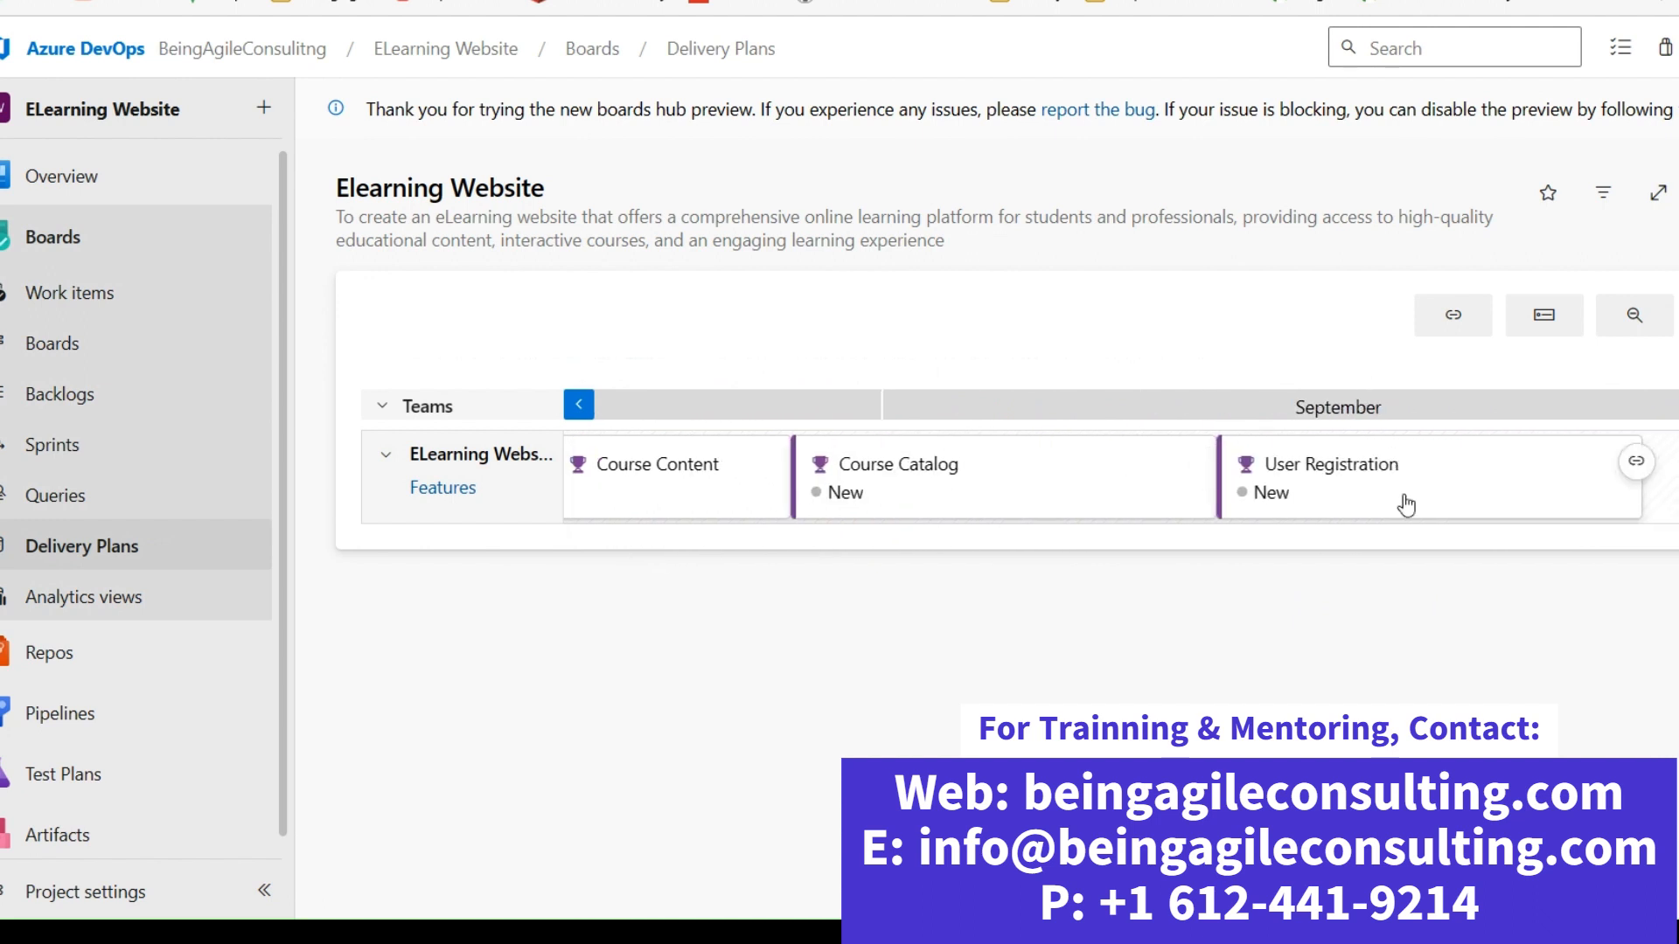
left_click_drag(1259, 528, 1678, 553)
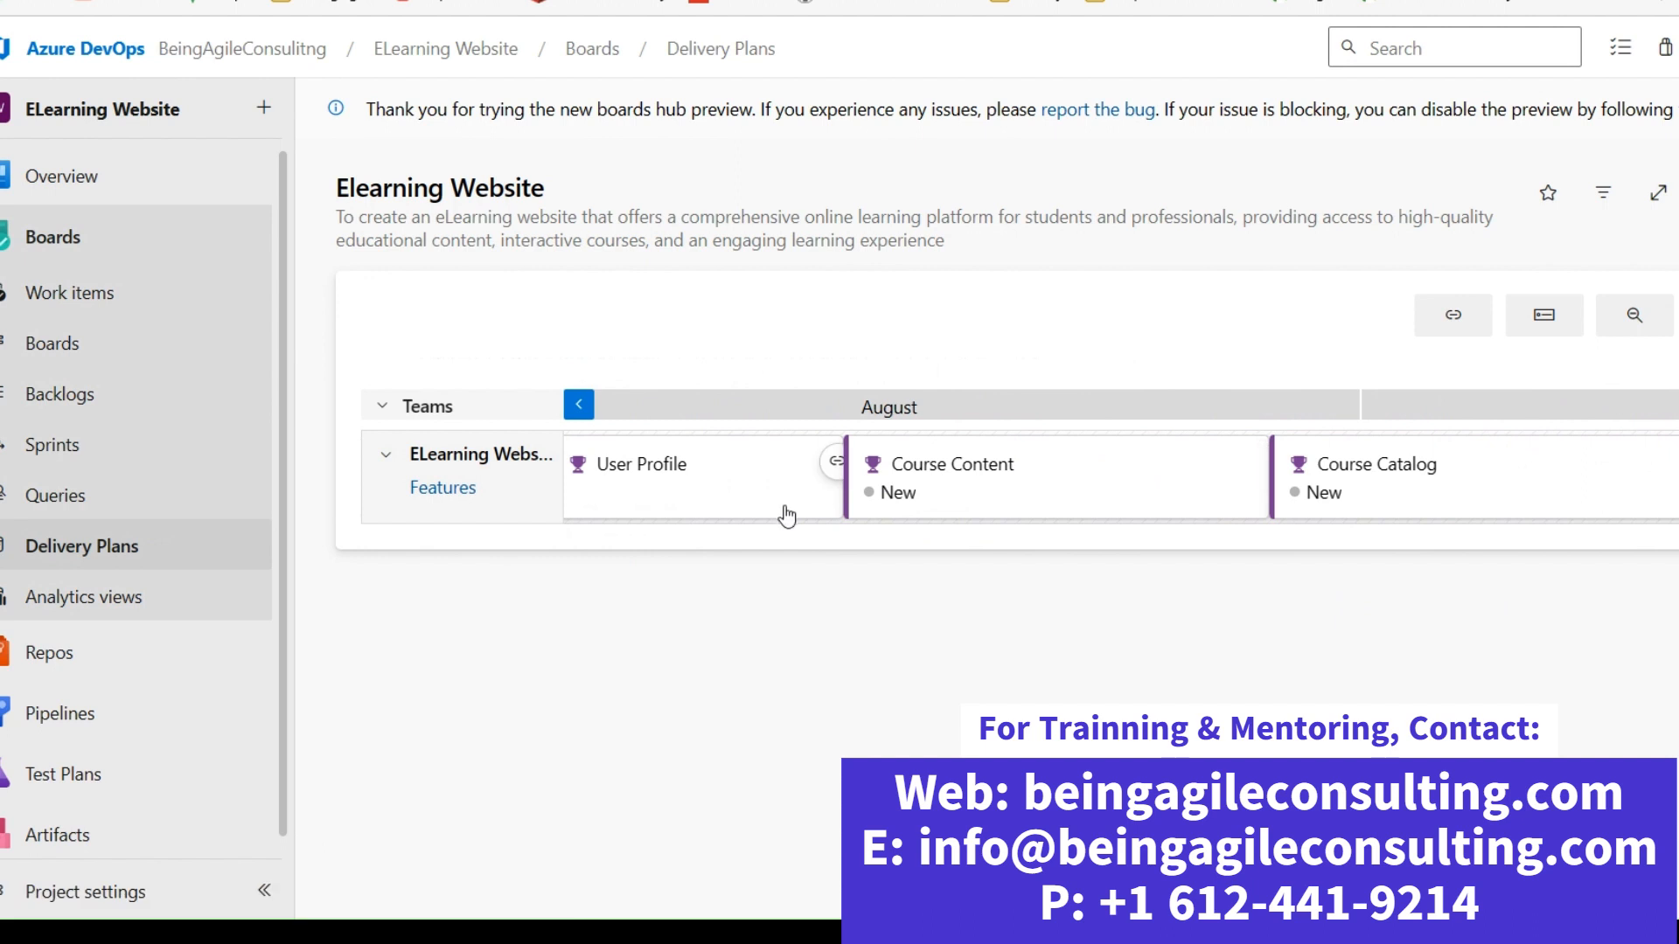